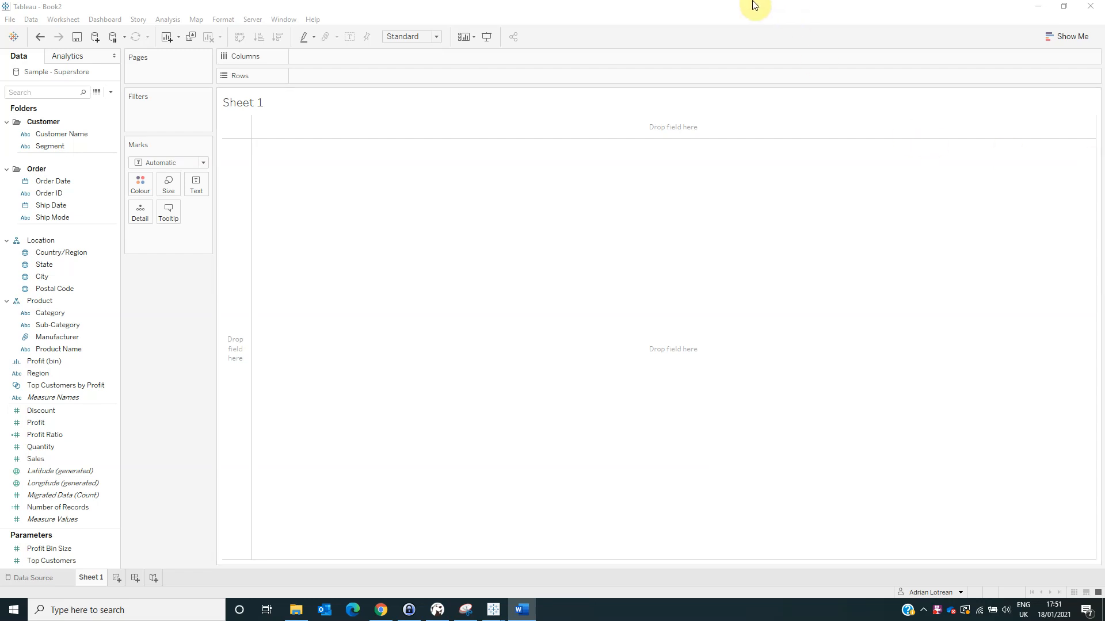
Create a calculated field named MIN(0) with the formula MIN(0.0).
click(55, 136)
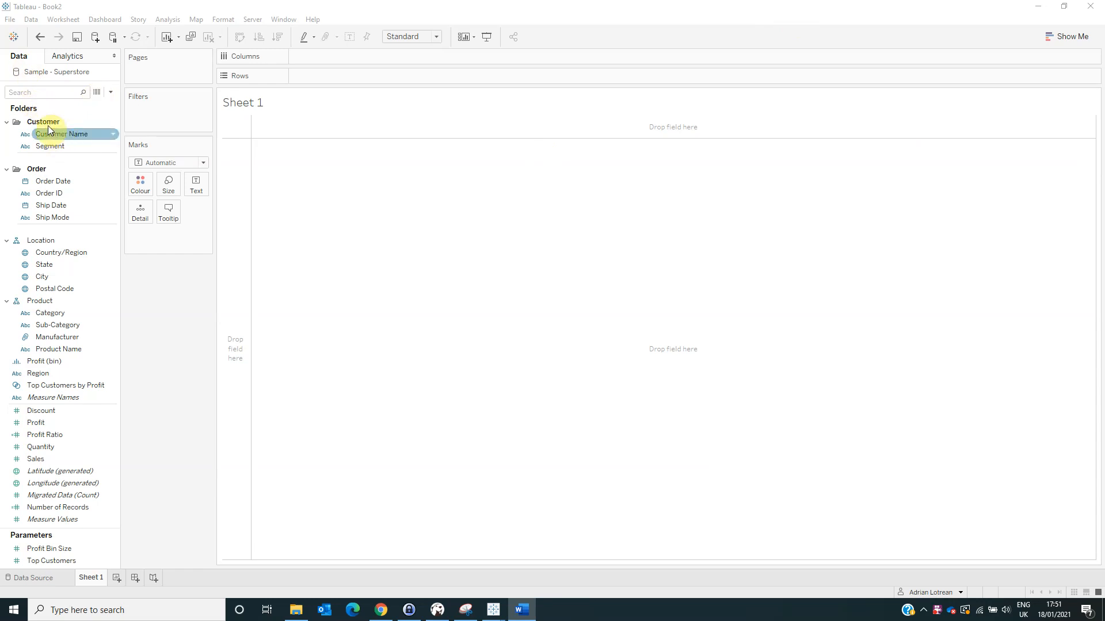
click(109, 92)
click(107, 104)
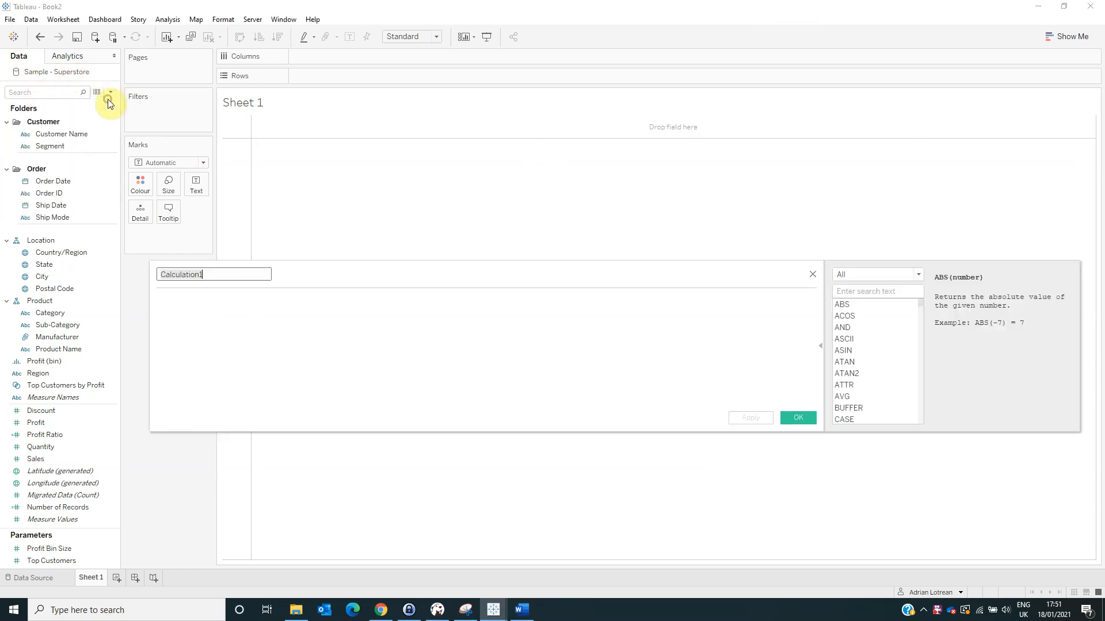
text(M)
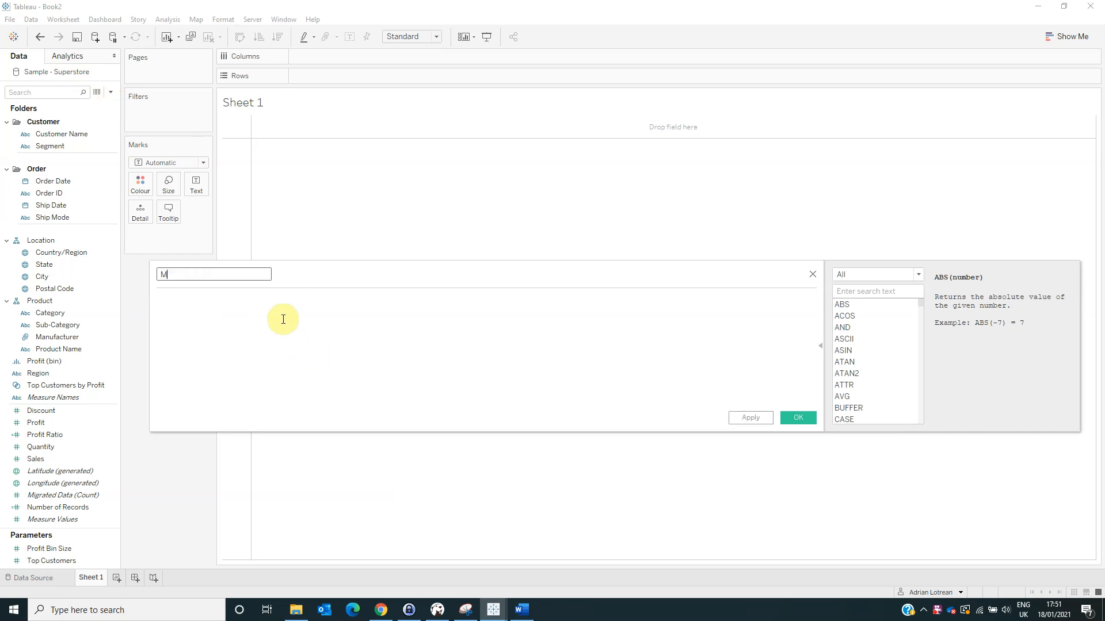
text(IN()0))
click(283, 319)
text(MIN(0))
click(180, 300)
text(,0)
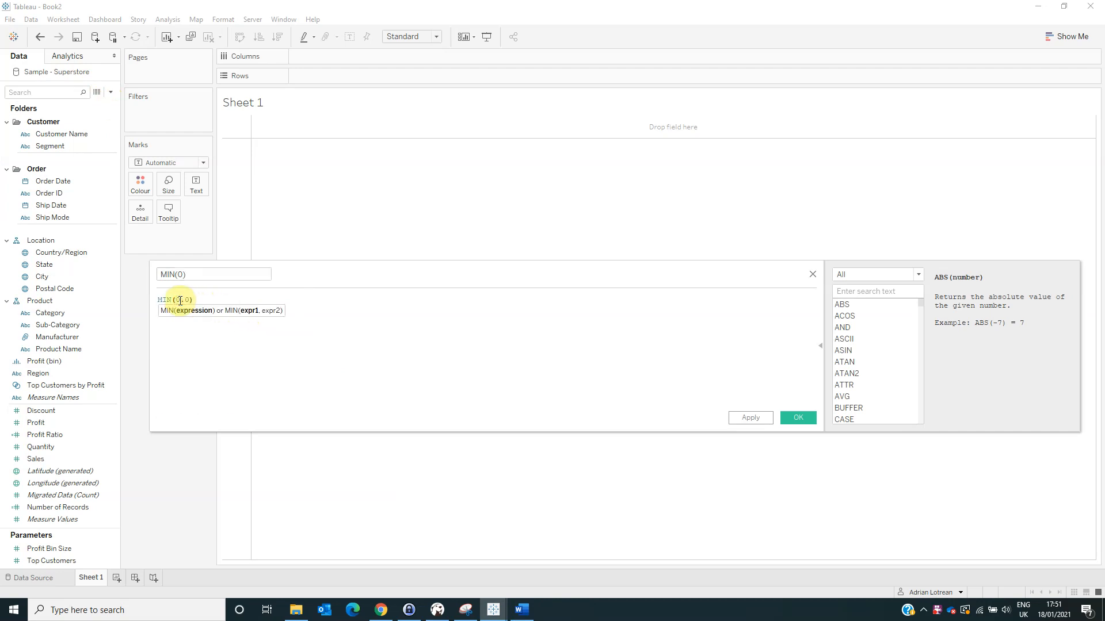
click(798, 417)
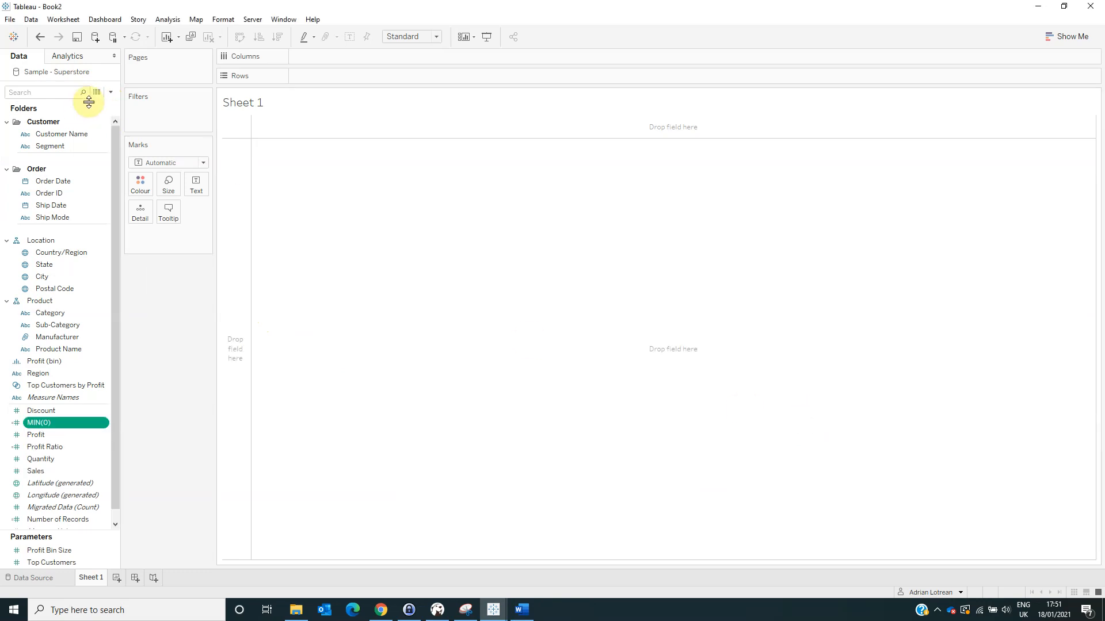
Start a new calculated field named Recent full month.
click(110, 92)
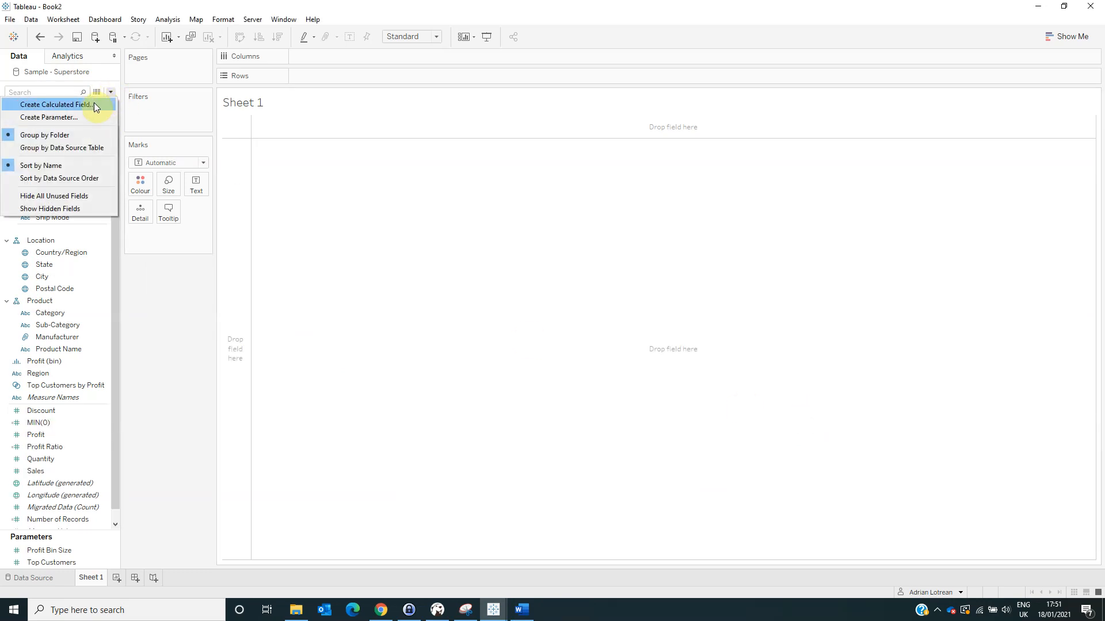
click(95, 102)
text(R)
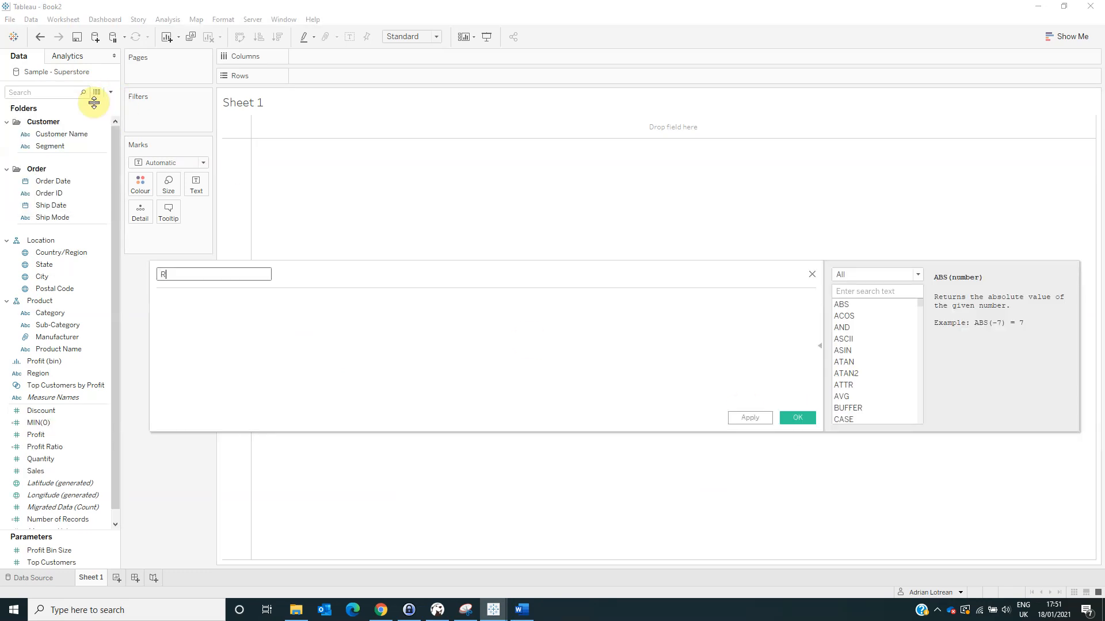
text(Ecent full month)
Enter the first condition of the formula as [Order Date]>=DATEADD('month',-1,DATETRUNC('month',{MAX([Order Date])})).
click(316, 324)
text(order)
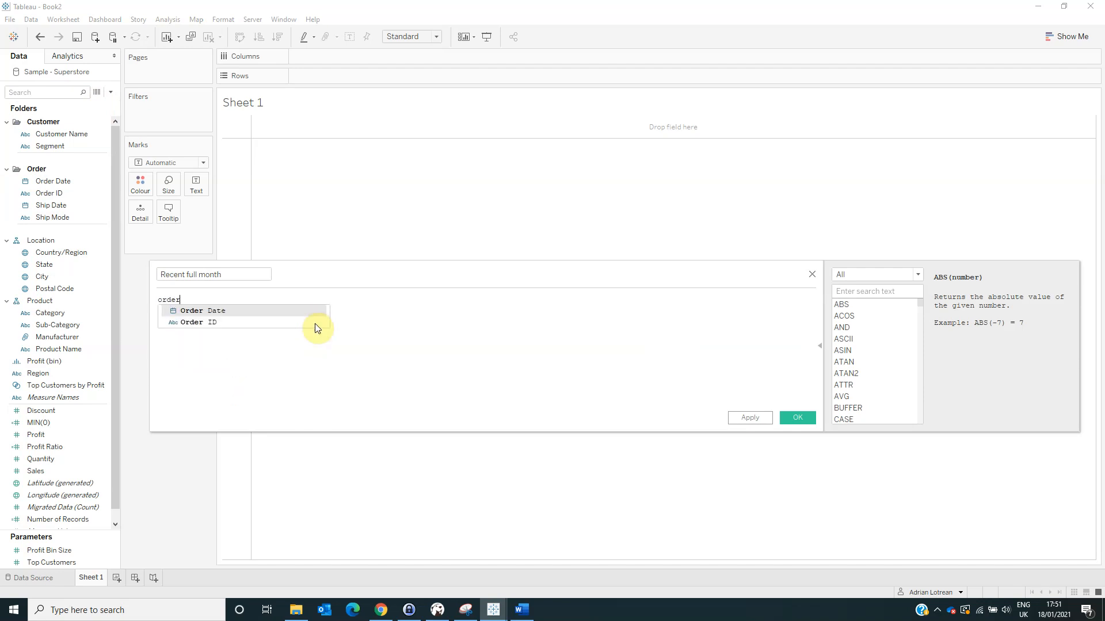
key(Return)
text(>=datea)
key(Return)
text(''month)
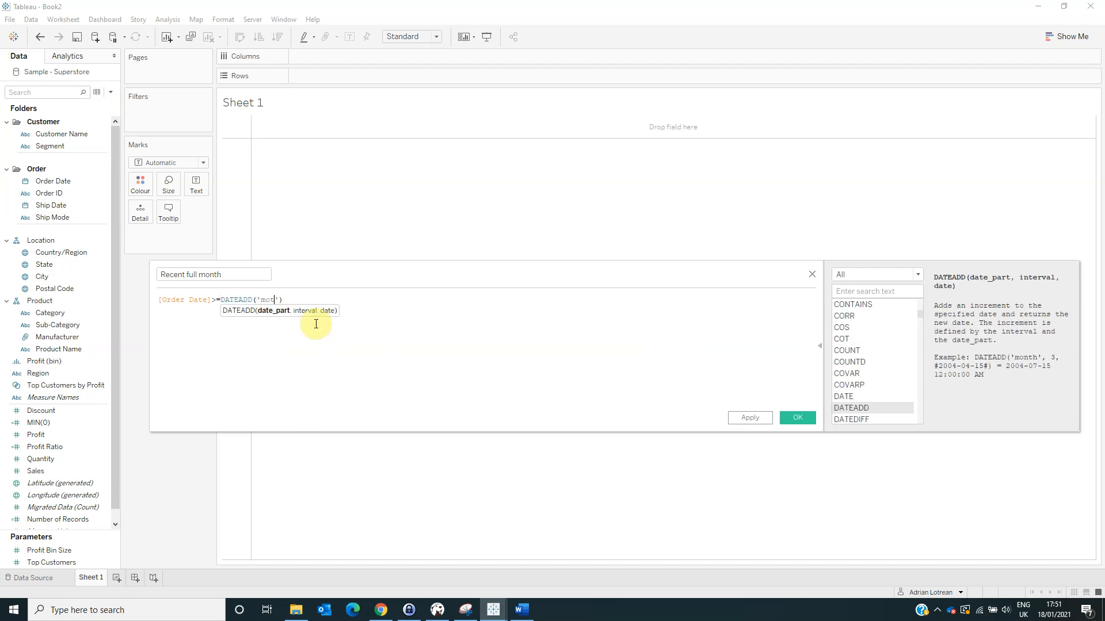
text(',-1,datetr)
key(Return)
text('')
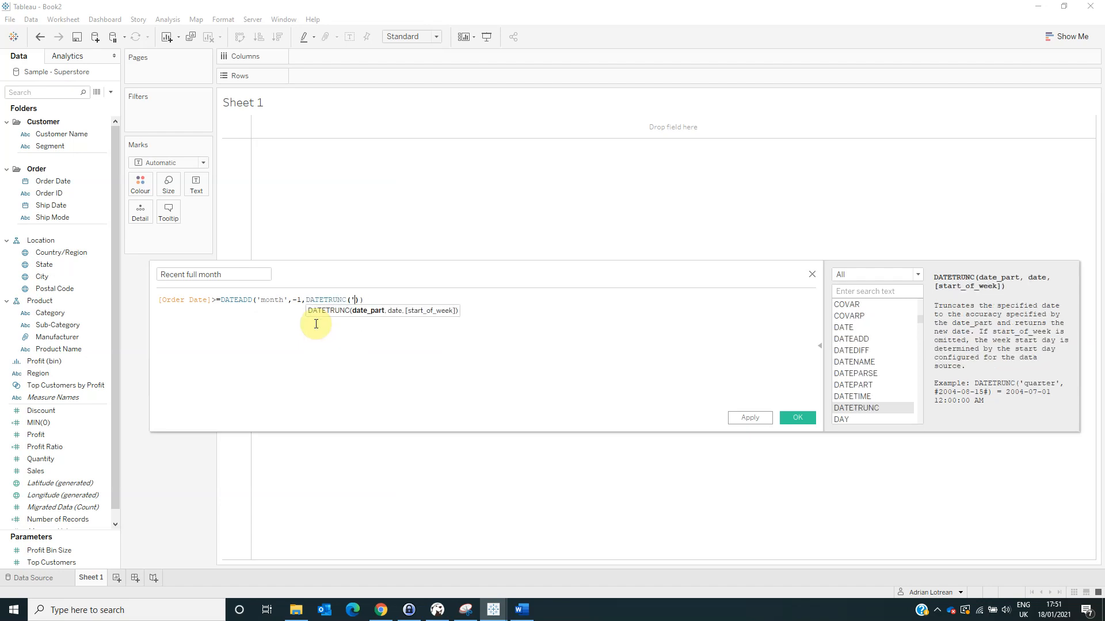
text(month',(MAX([Order Date])
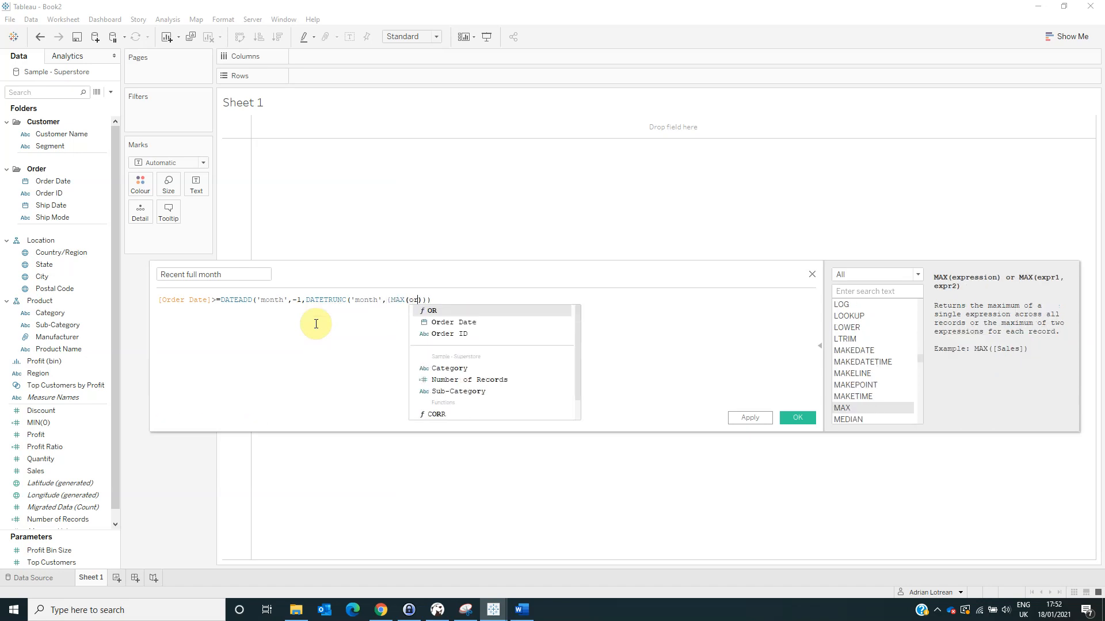
key(Return)
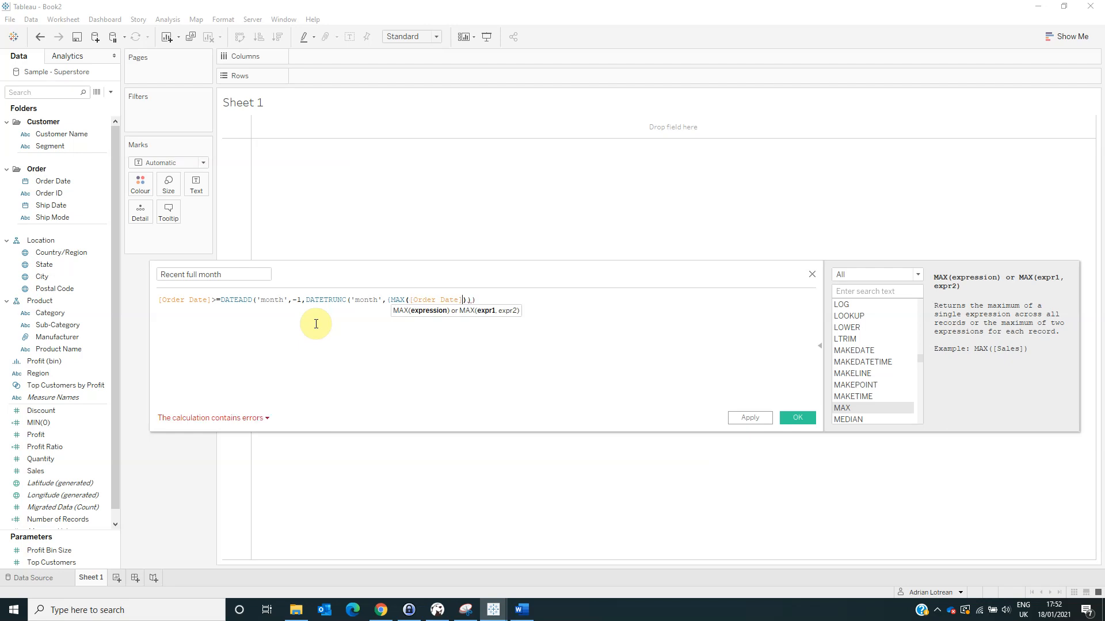
text())
Add a second line to the formula reading and [Order Date]<DATETRUNC('month',MAX([Order Date])).
click(567, 305)
key(Return)
text(and [Order Date])
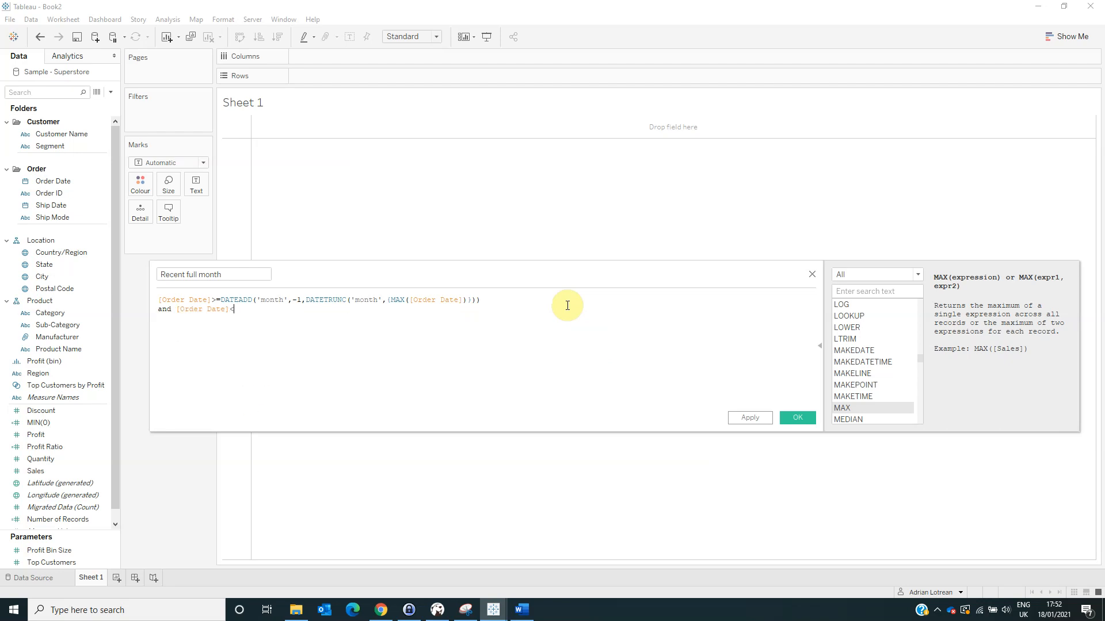
text(<DATETRUNC())
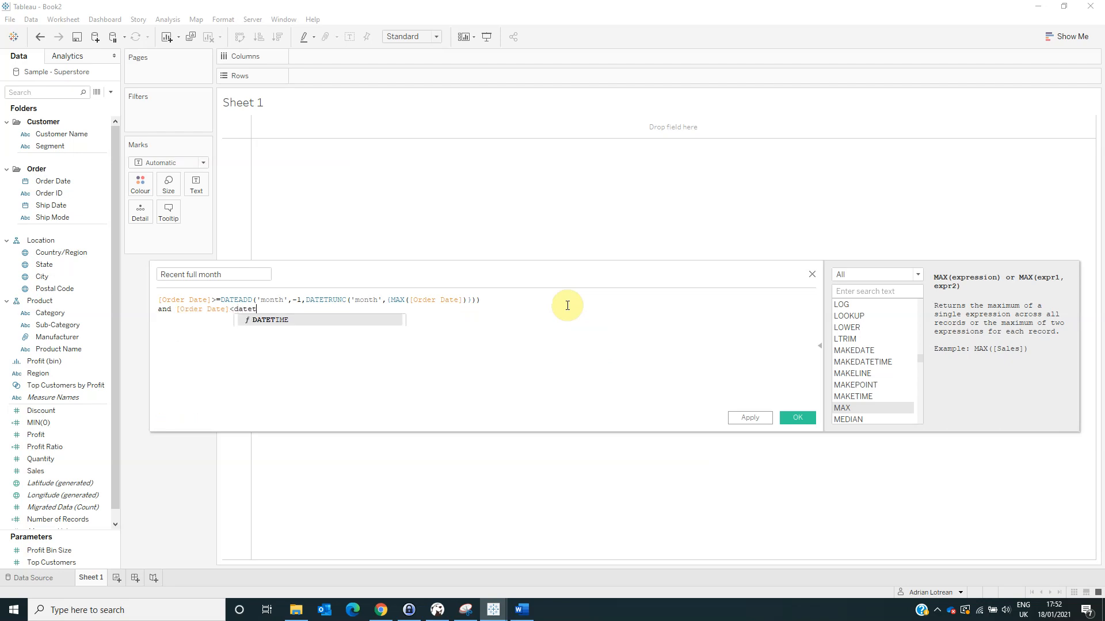
text('month)
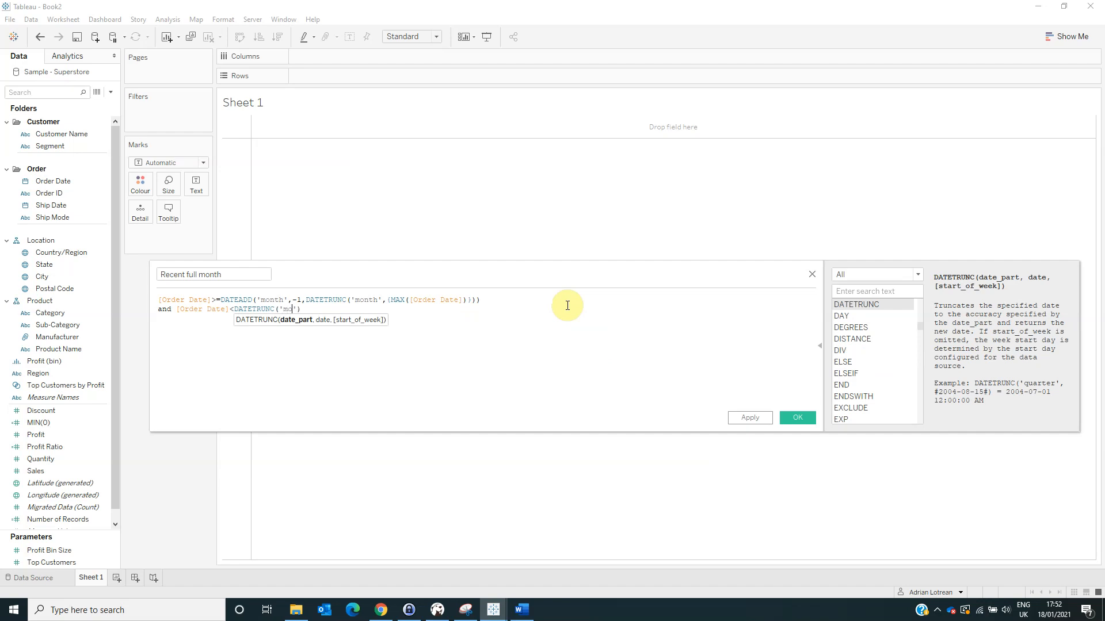
text(,)
text(MAX(o)
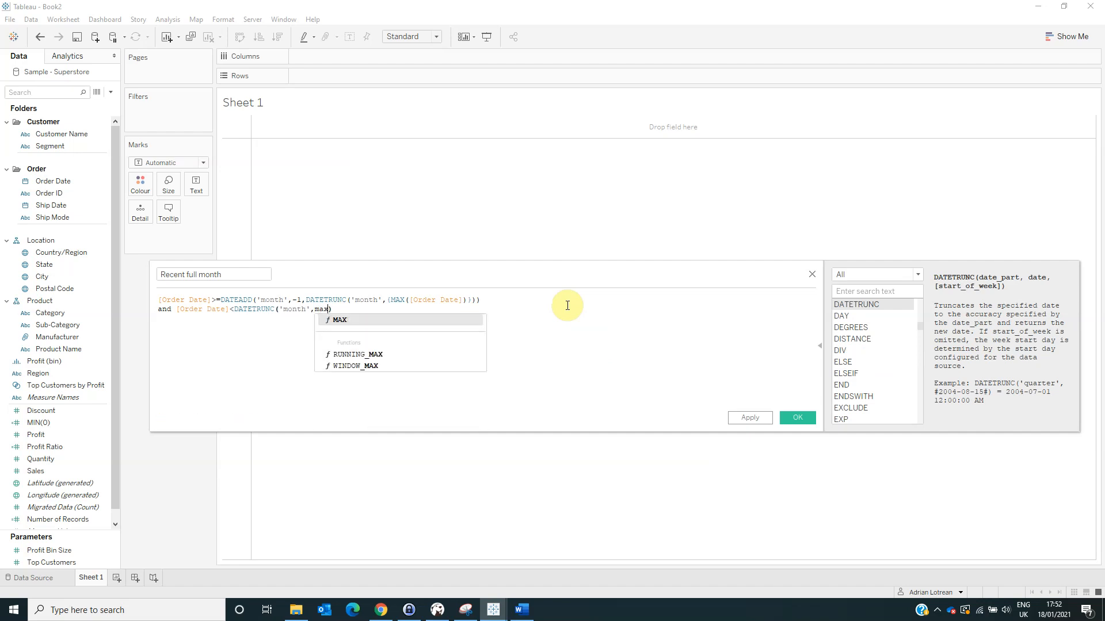
text(rde)
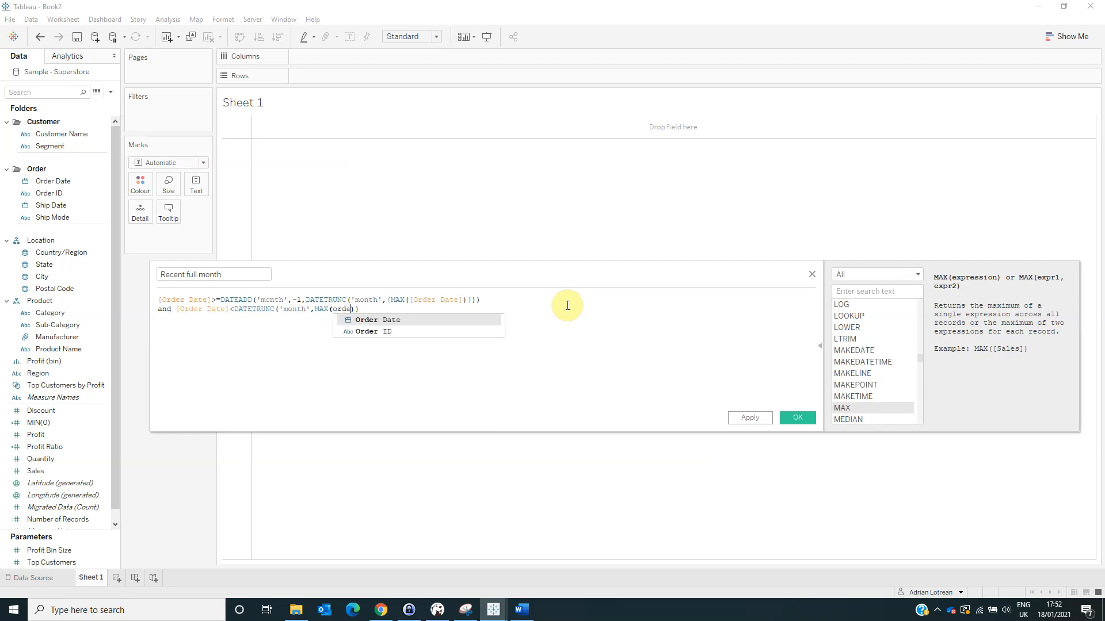
key(Return)
Wrap MAX([Order Date]) on the second line in curly braces and save the Recent full month field.
click(314, 309)
text({)
key(Right)
key(Right)
key(Right)
key(Right)
key(Right)
key(Right)
key(Right)
key(Right)
key(Right)
key(Right)
key(Right)
key(Right)
key(Right)
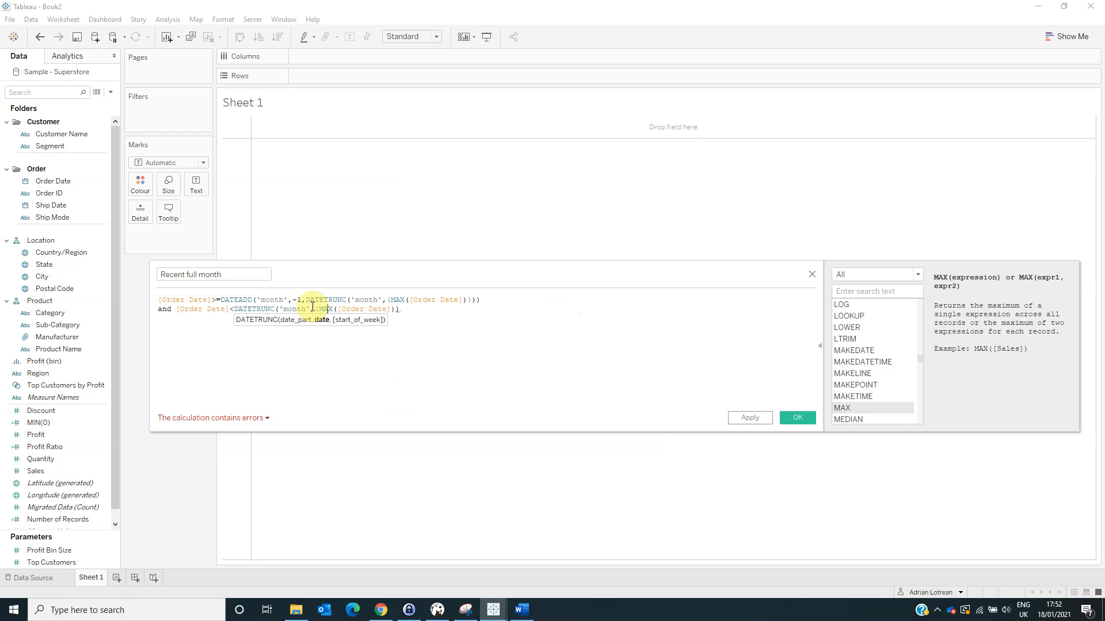
key(Right)
text(})
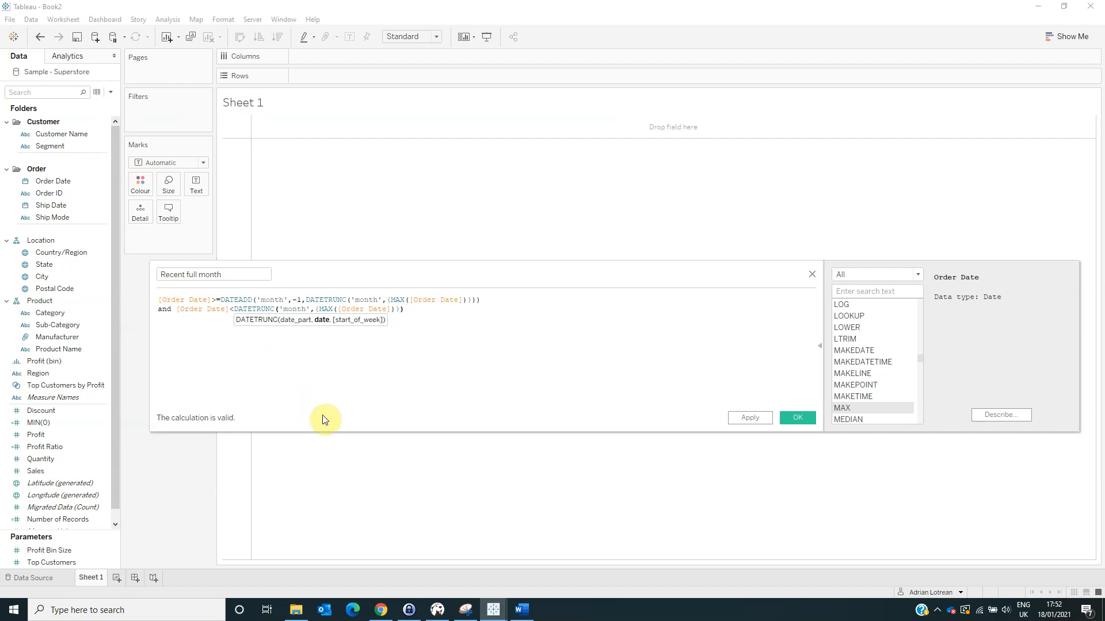
click(797, 417)
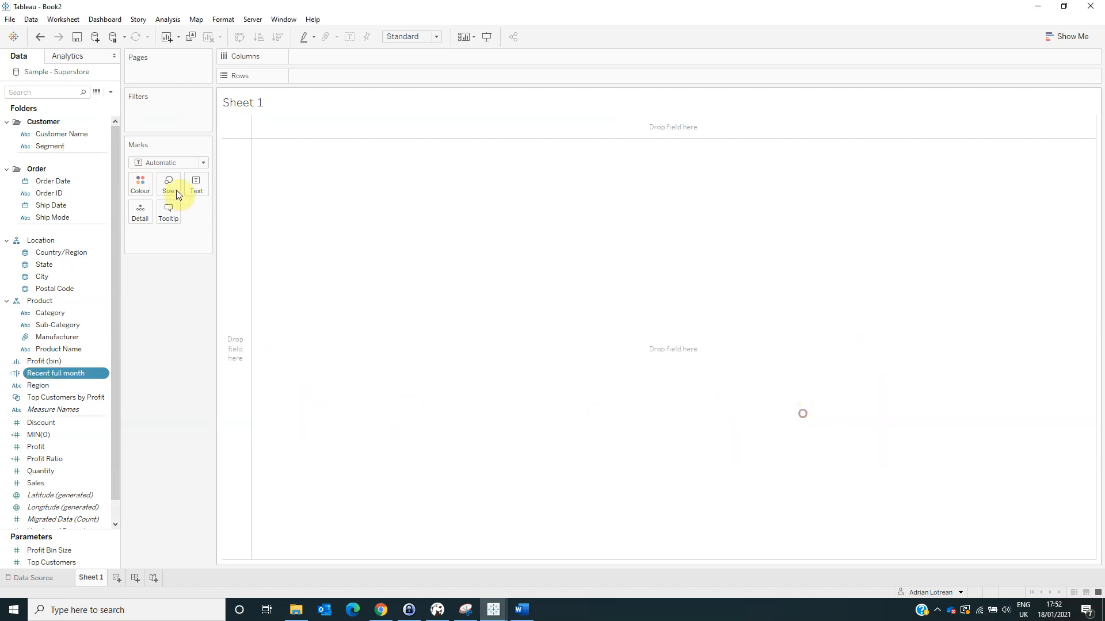
Create a calculated field named Sales full month with the formula if [Recent full month] then [Sales] END.
click(111, 92)
click(109, 104)
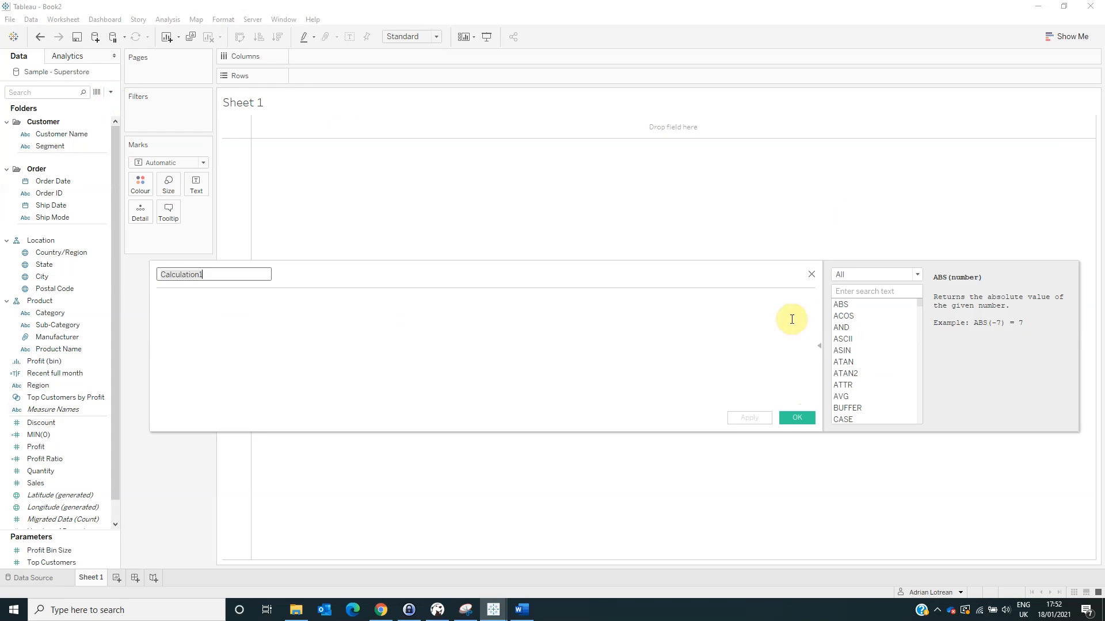
text(Sale)
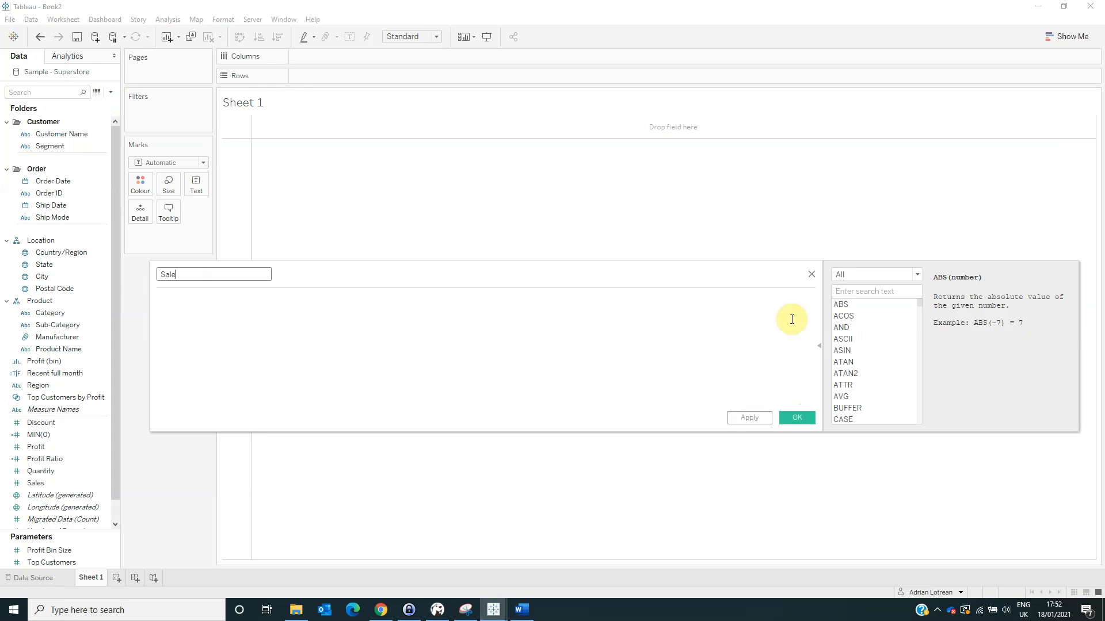
text(s full  month)
key(Tab)
text(if [Recent full month])
key(Return)
text(then [Sales] END)
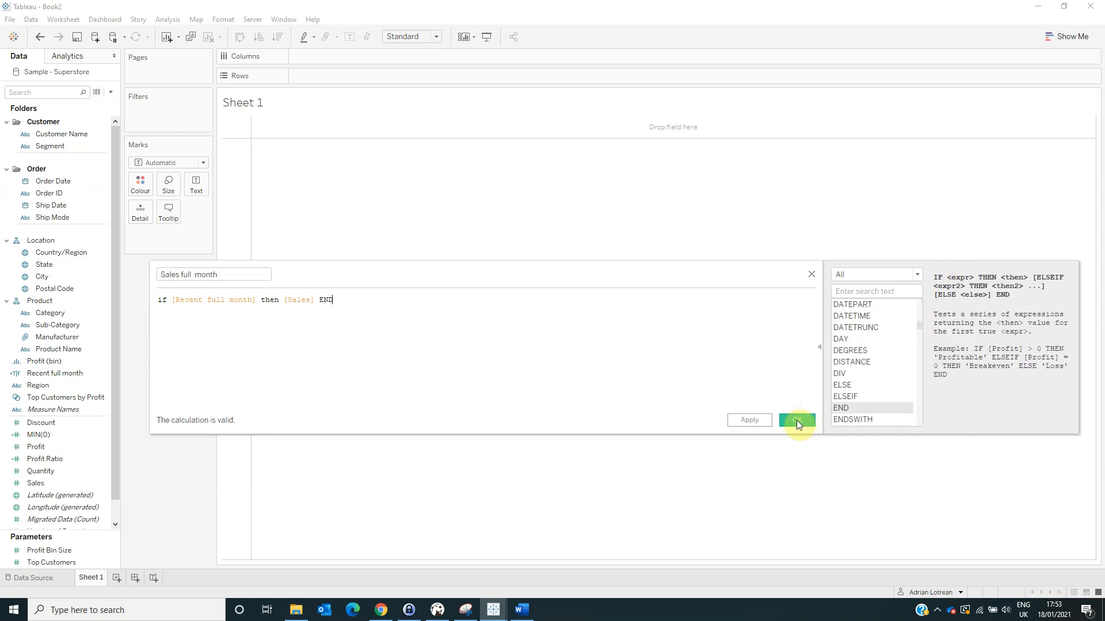
click(797, 419)
Create a calculated field named Profit full month with the formula if [Recent full month] then [Profit] END.
click(111, 95)
click(99, 102)
text(PRO)
key(BackSpace)
key(BackSpace)
text(rofit full month)
key(Tab)
text(if re)
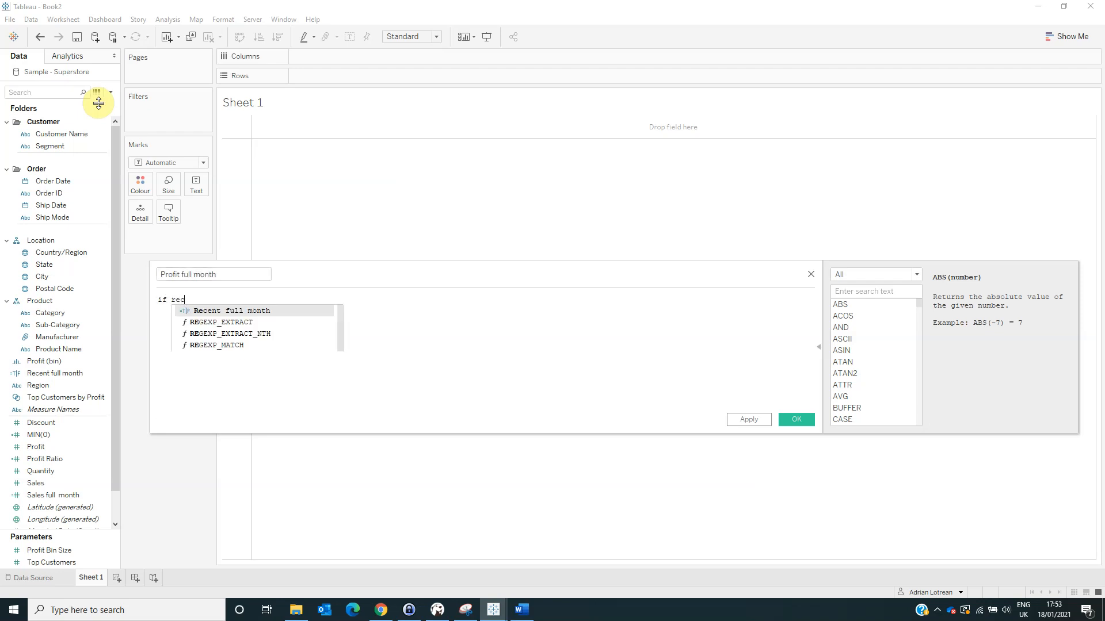
key(Return)
text(tehen pr)
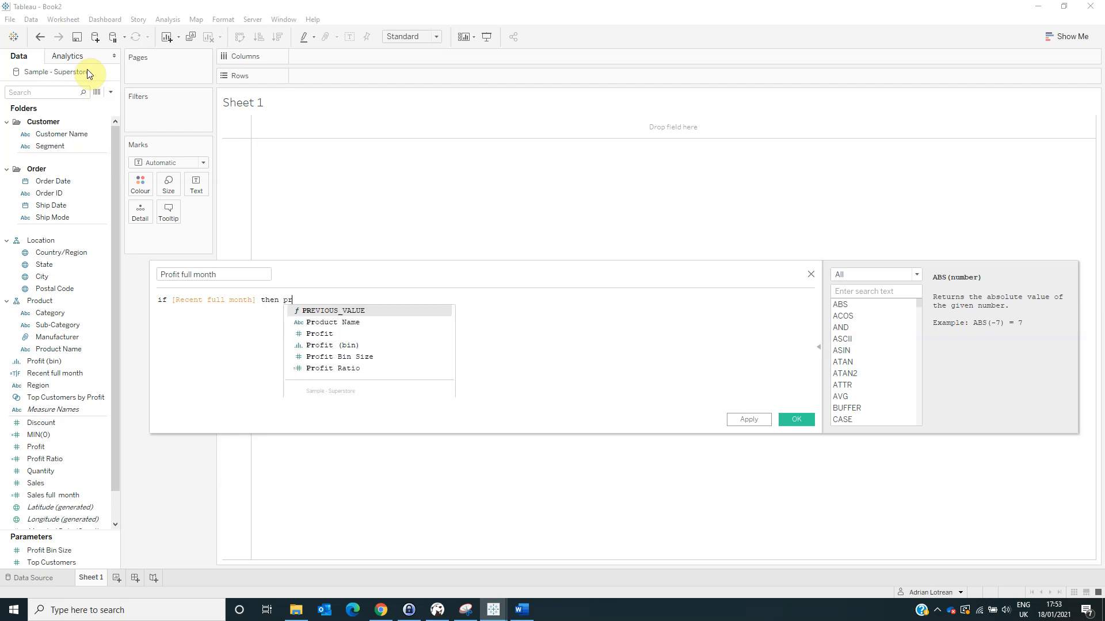
key(Return)
text(then)
key(Return)
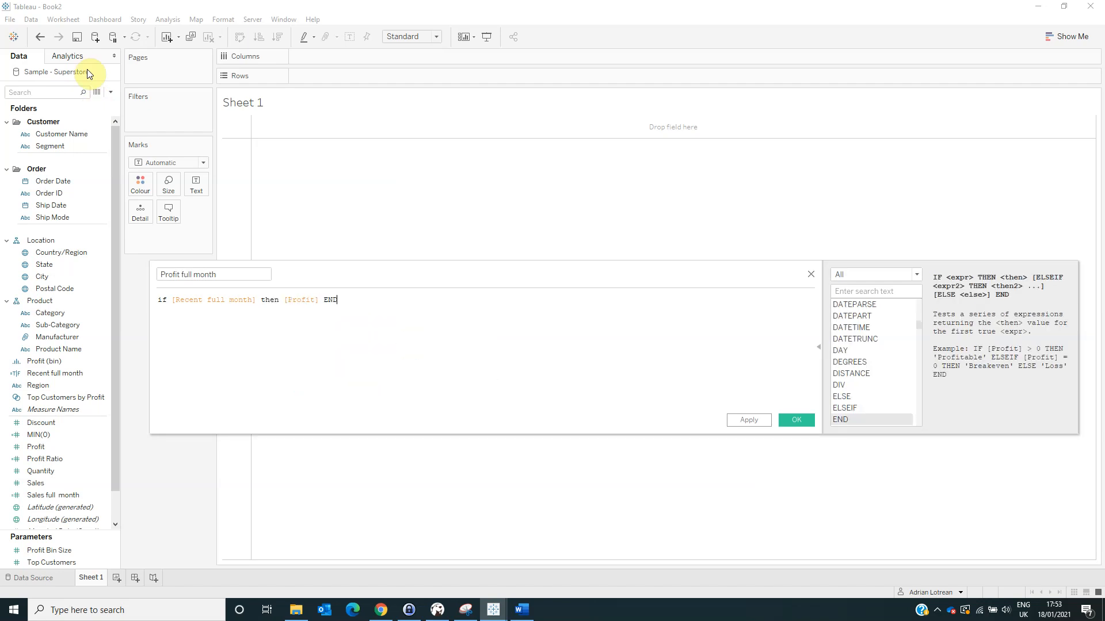
click(797, 420)
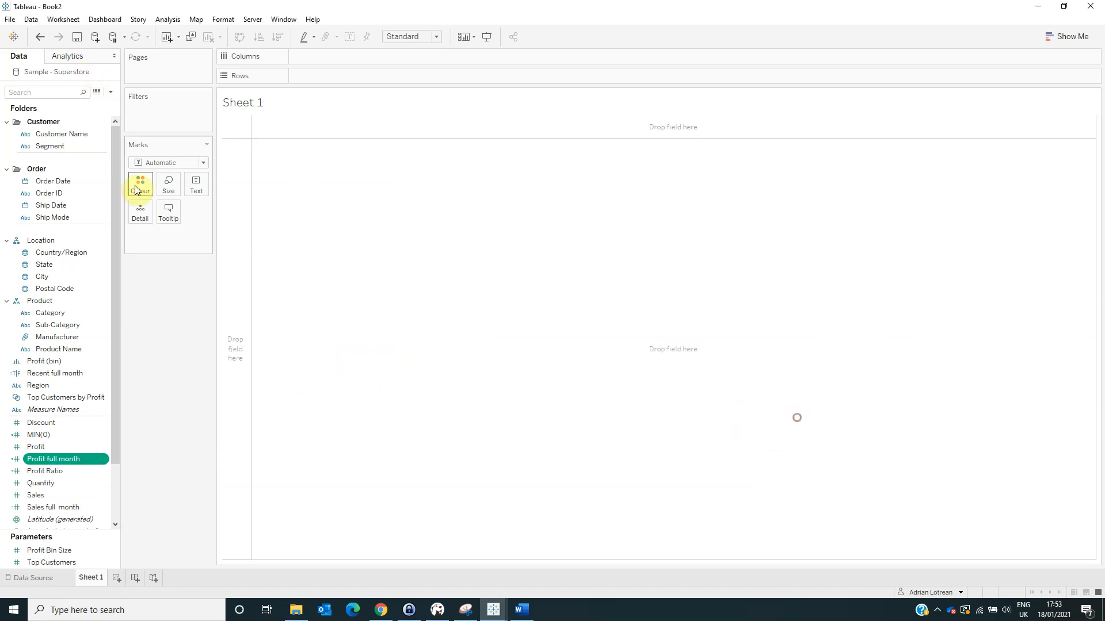
Start a new calculated field named Profit ratio full month.
click(103, 94)
click(106, 104)
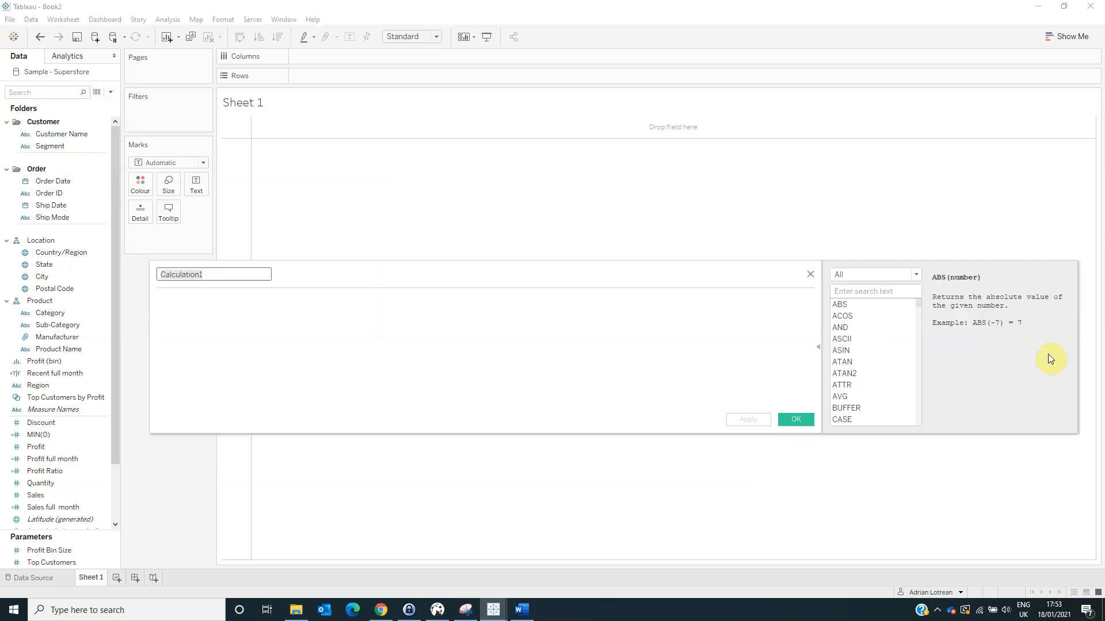
text(Profi)
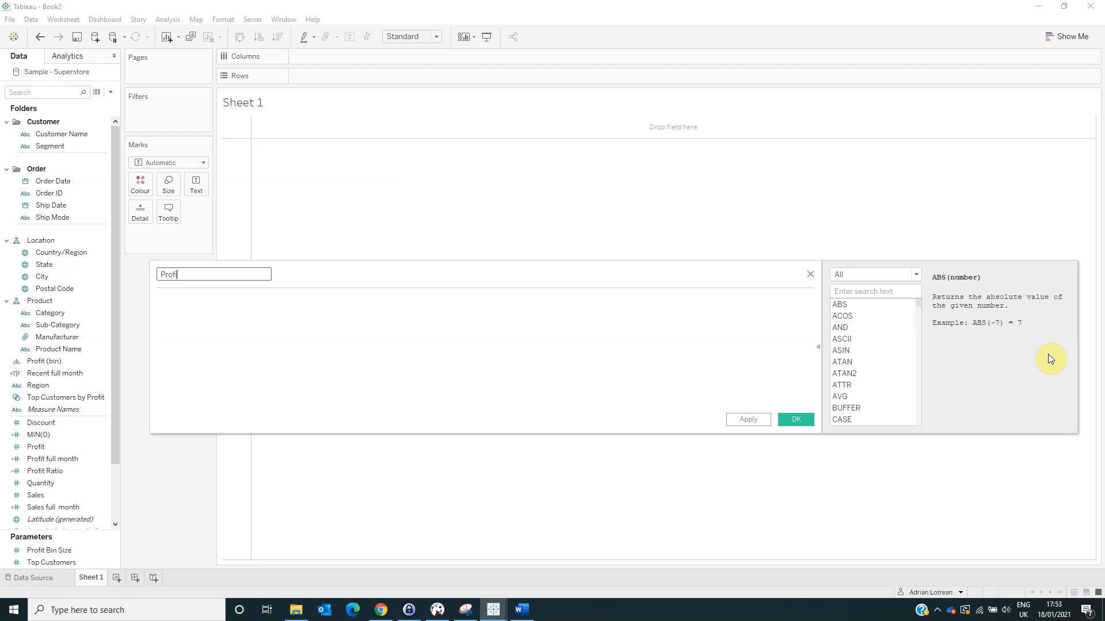
text(t ratio full month)
key(Tab)
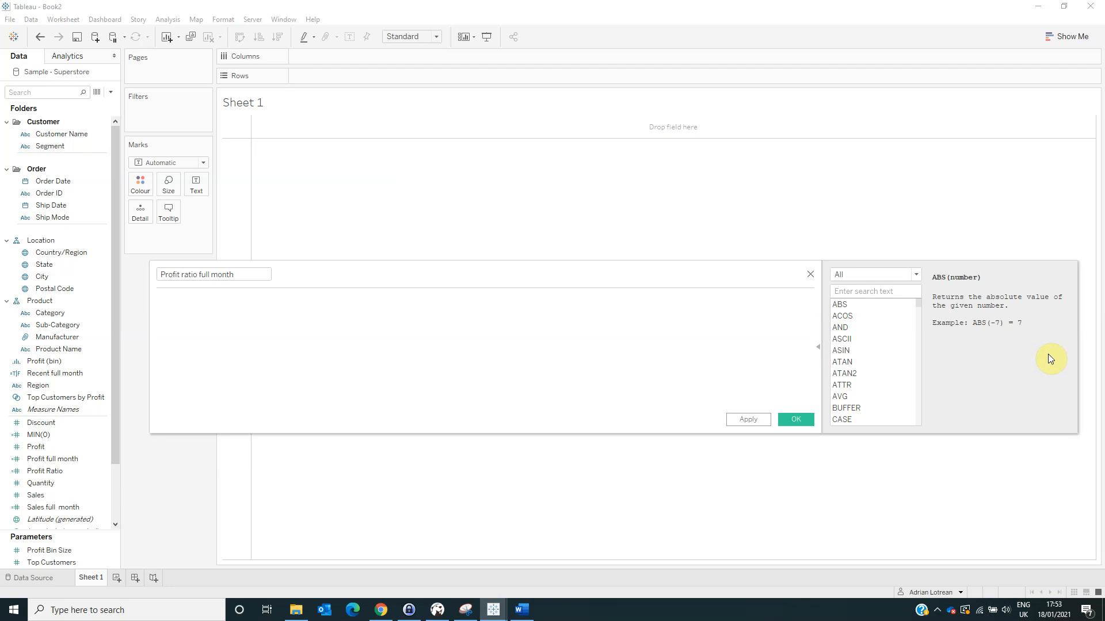
Enter the numerator of the ratio formula as SUM(if [Recent full month] then [Profit]).
text(su)
key(Return)
text(if rec)
key(Return)
text(then )
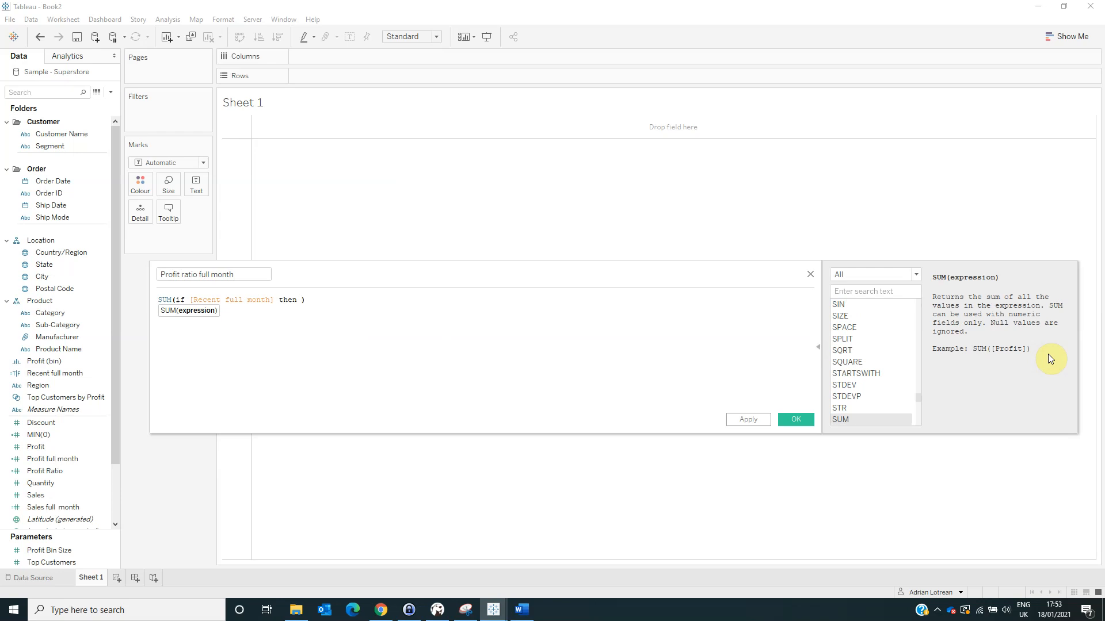
text(prof)
key(Return)
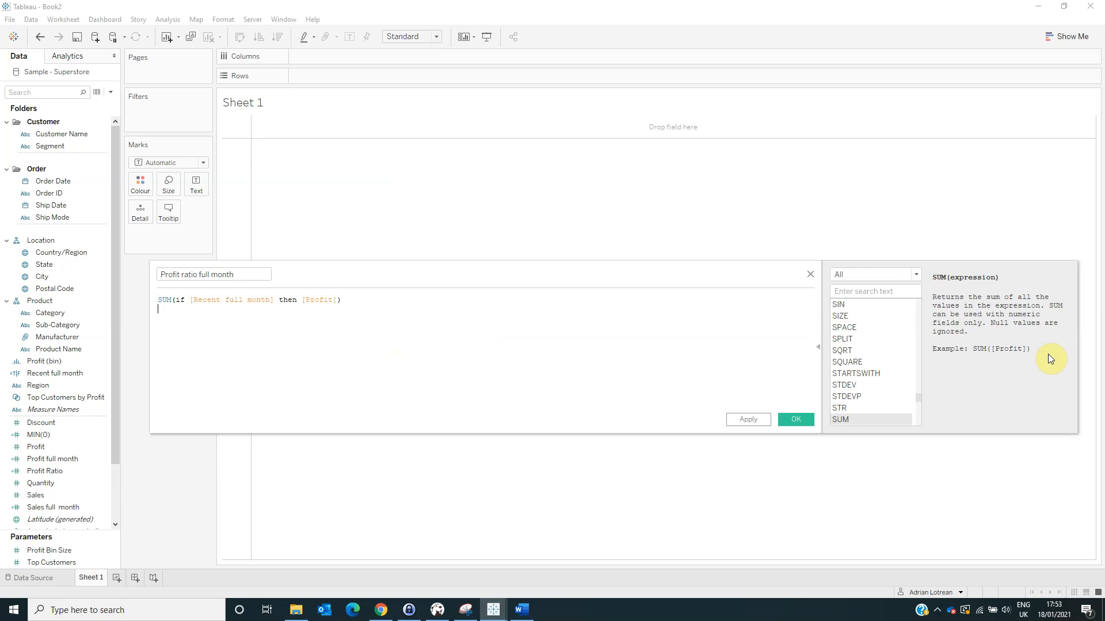
Divide the numerator by SUM(if [Recent full month] then [Sales]) in the profit ratio formula.
text(/)
key(Return)
drag(355, 295, 159, 299)
key(ctrl+c)
click(186, 321)
key(ctrl+v)
double_click(325, 319)
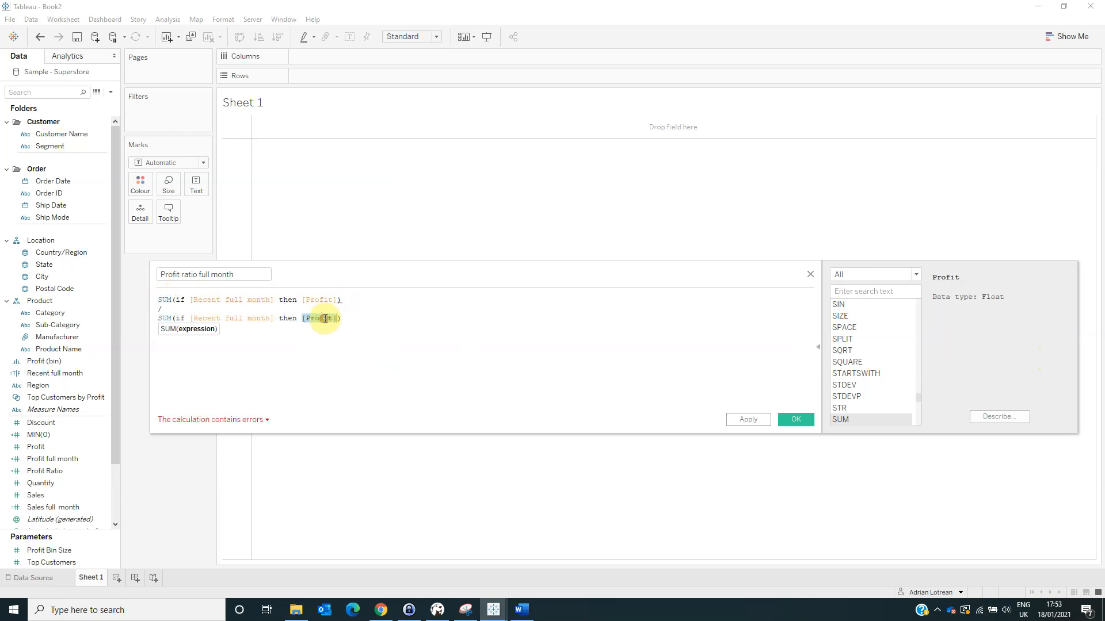
text(sales)
click(362, 331)
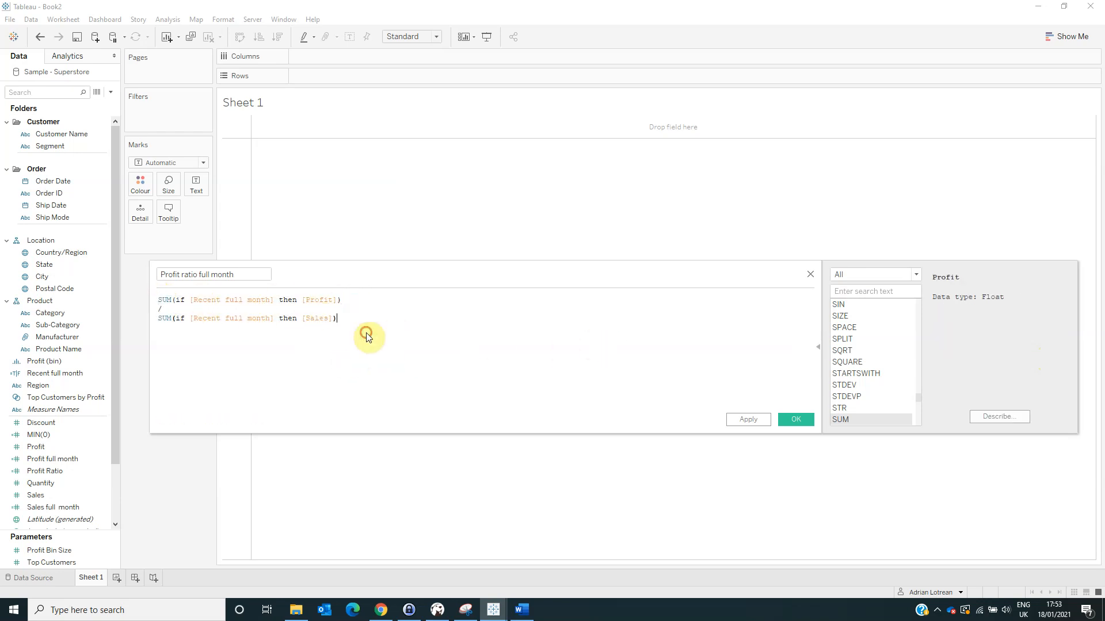
Close both if expressions in the profit ratio formula with end and save the calculated field.
click(788, 421)
click(339, 318)
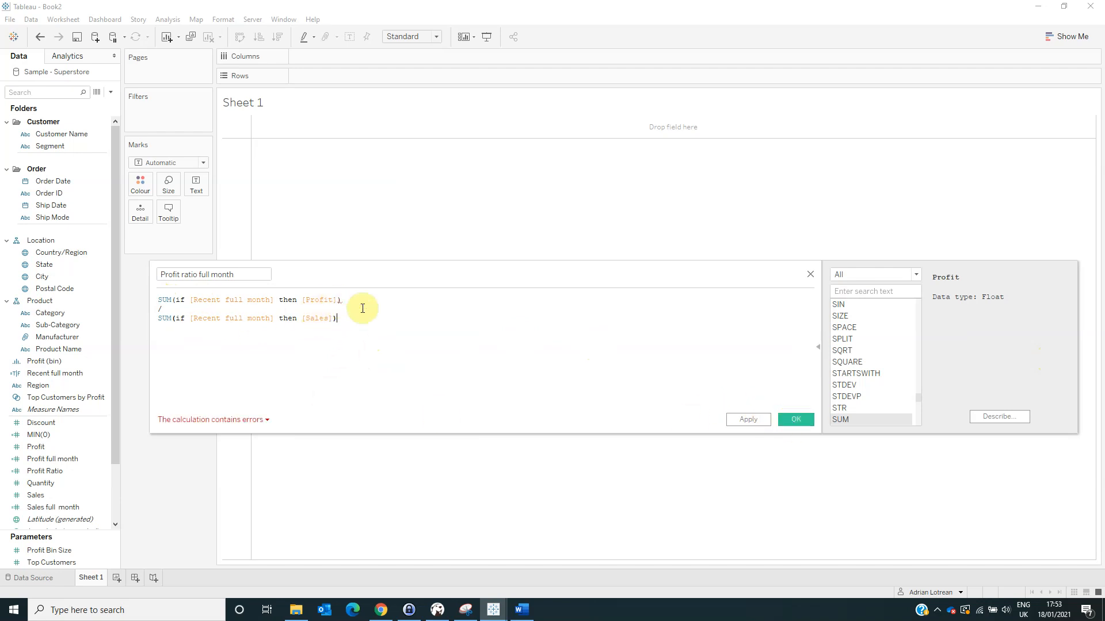
click(206, 419)
click(337, 300)
text(end)
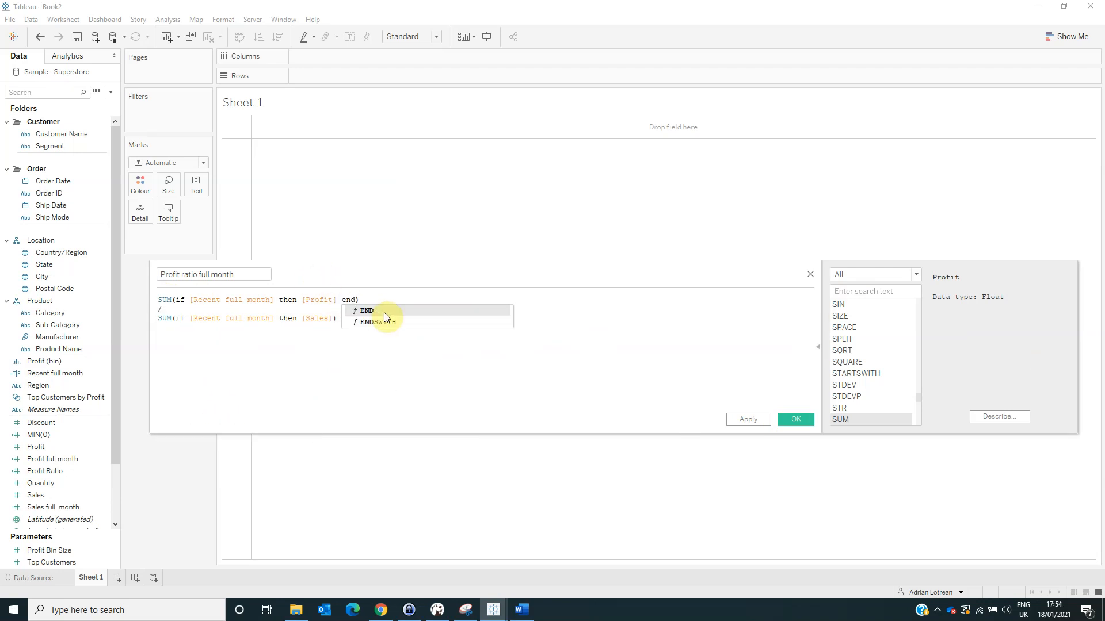
click(333, 320)
text(end)
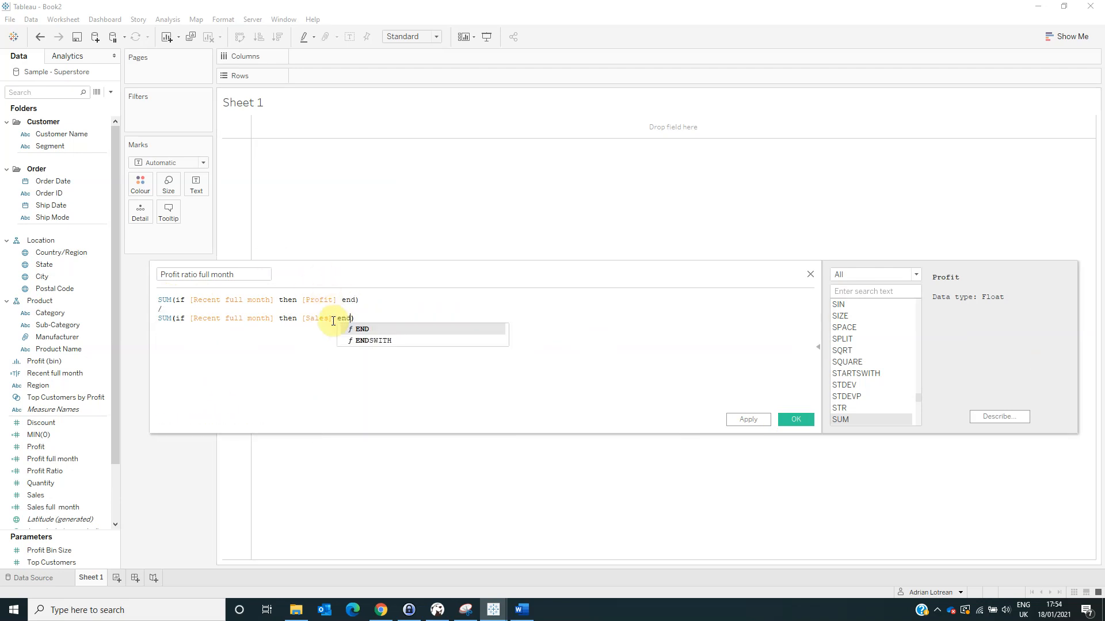
click(796, 420)
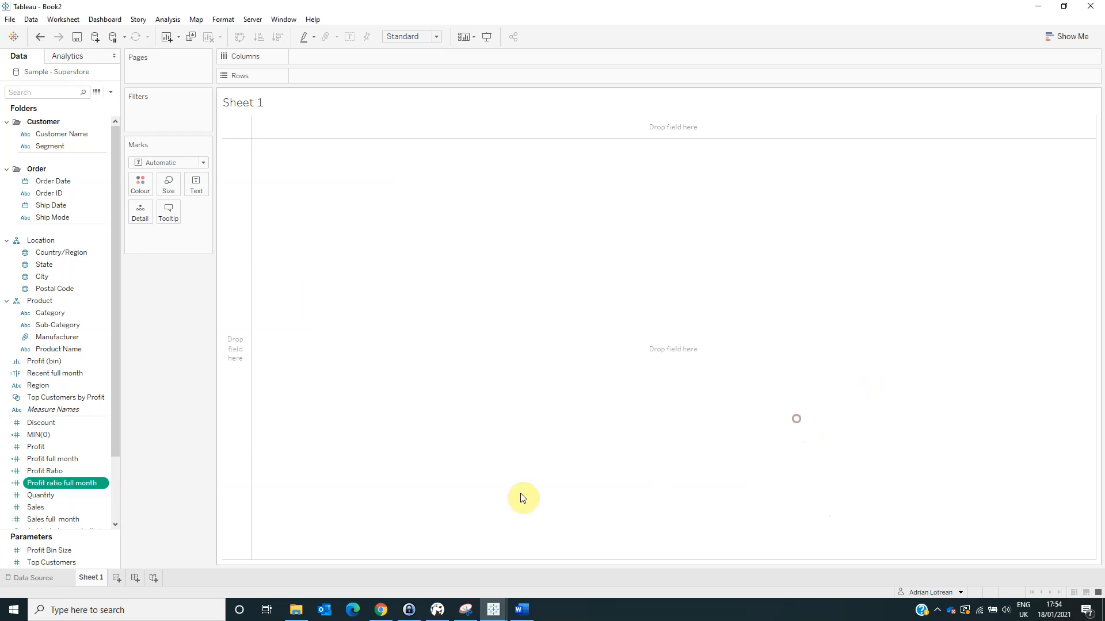
Set the default number format of Profit ratio full month to Percentage with 2 decimal places.
right_click(66, 484)
mouse_move(113, 416)
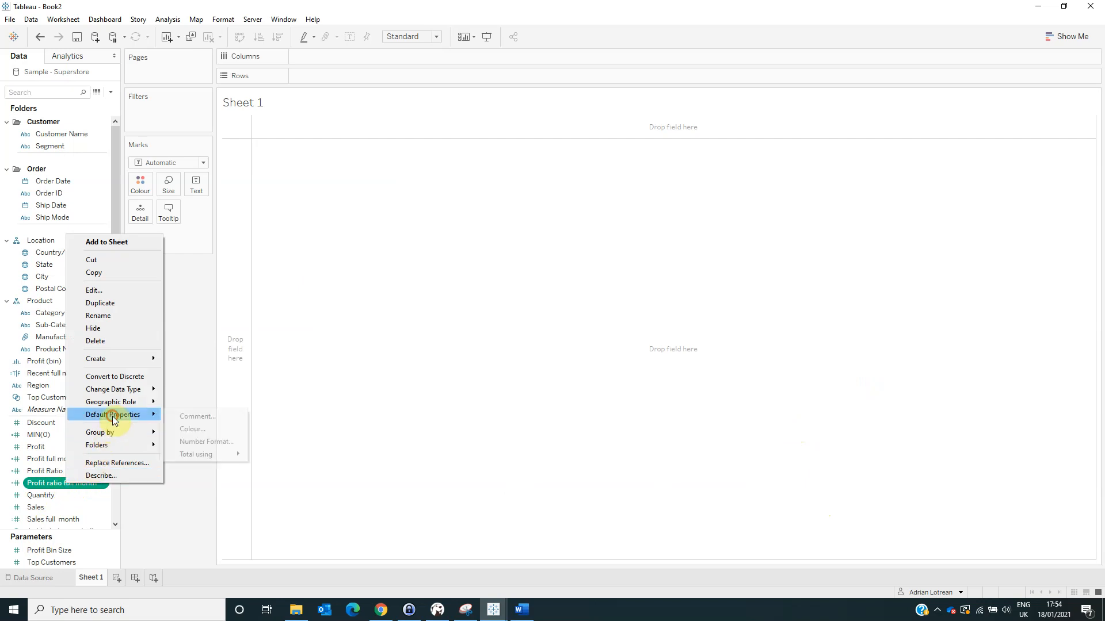
click(206, 441)
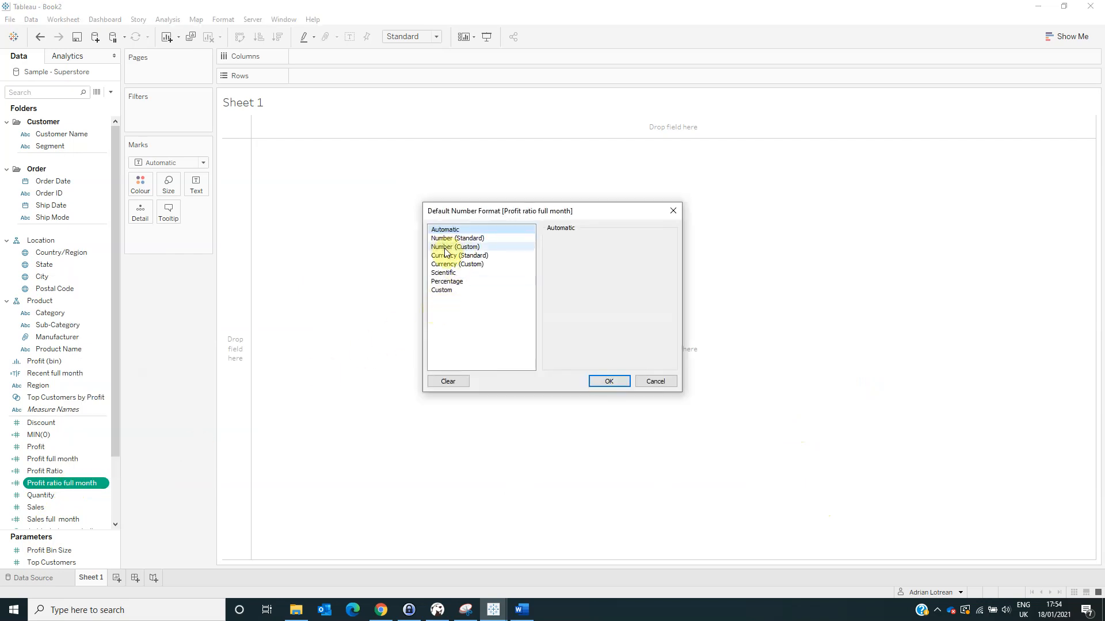
click(447, 281)
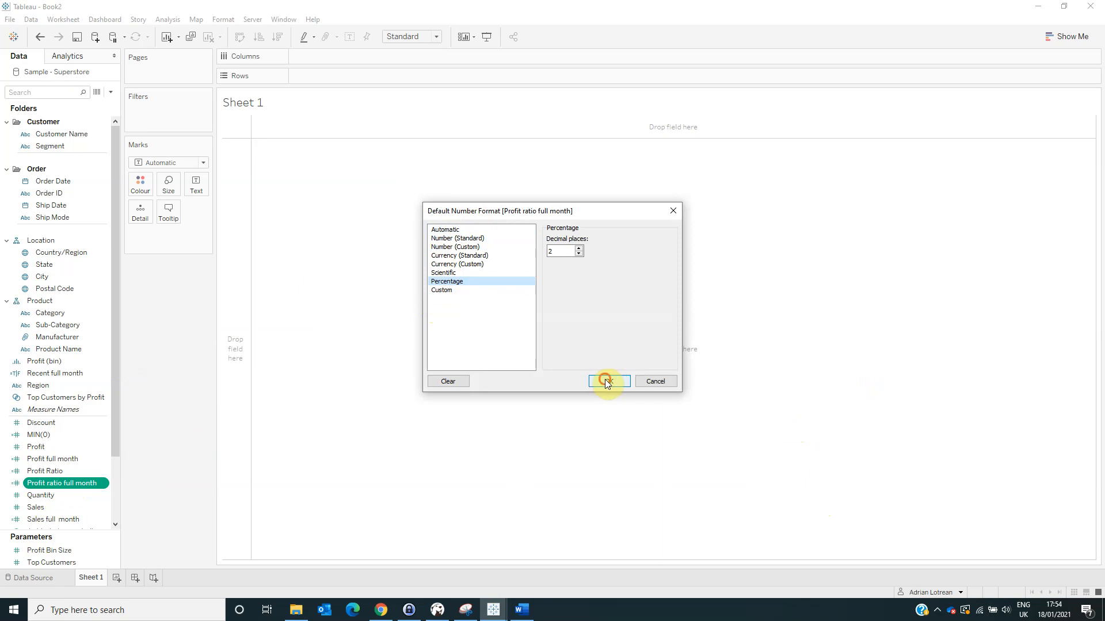
click(607, 381)
Create a calculated field named sum(-1) with the formula sum(-1).
click(110, 92)
click(109, 102)
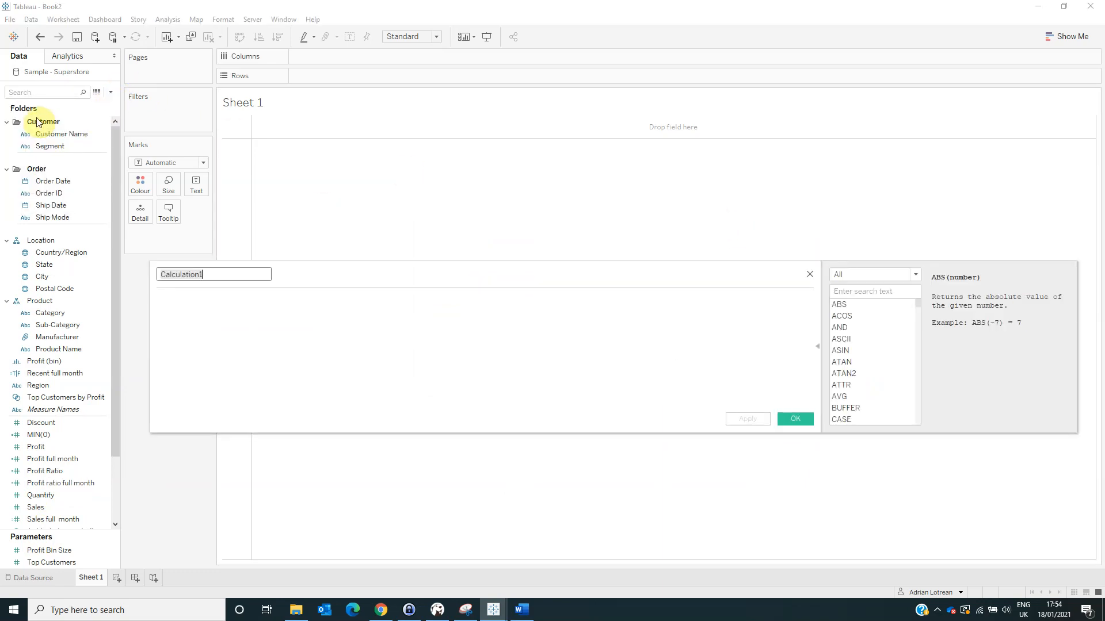
text(sum)
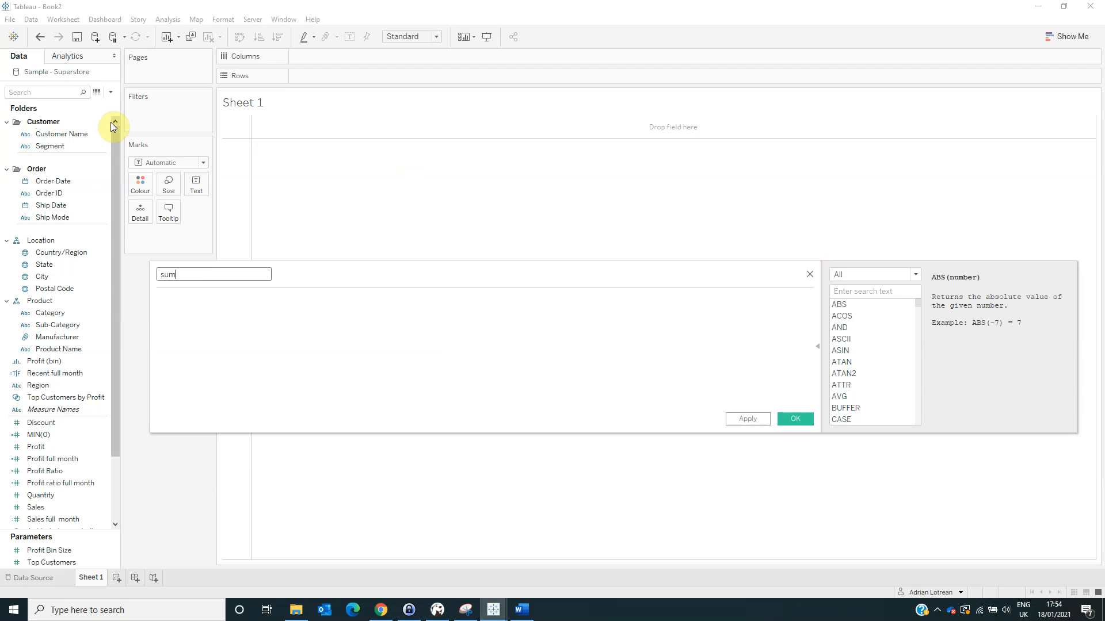
text((-1))
click(163, 314)
text(sum(-1))
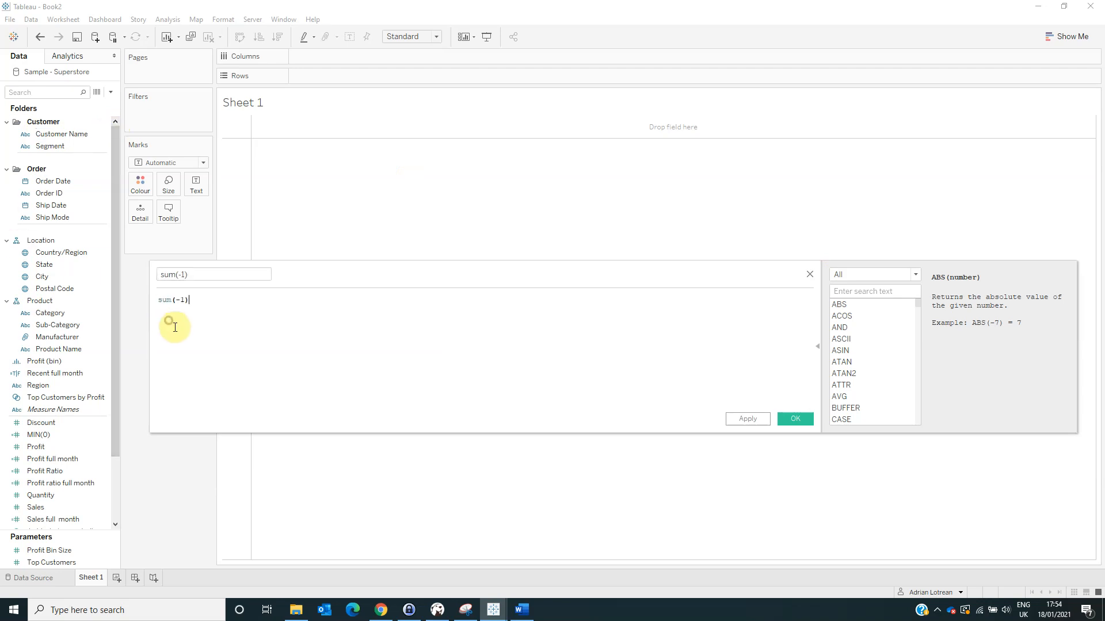
click(795, 419)
Start a new calculated field named Customers full month.
click(109, 92)
click(105, 103)
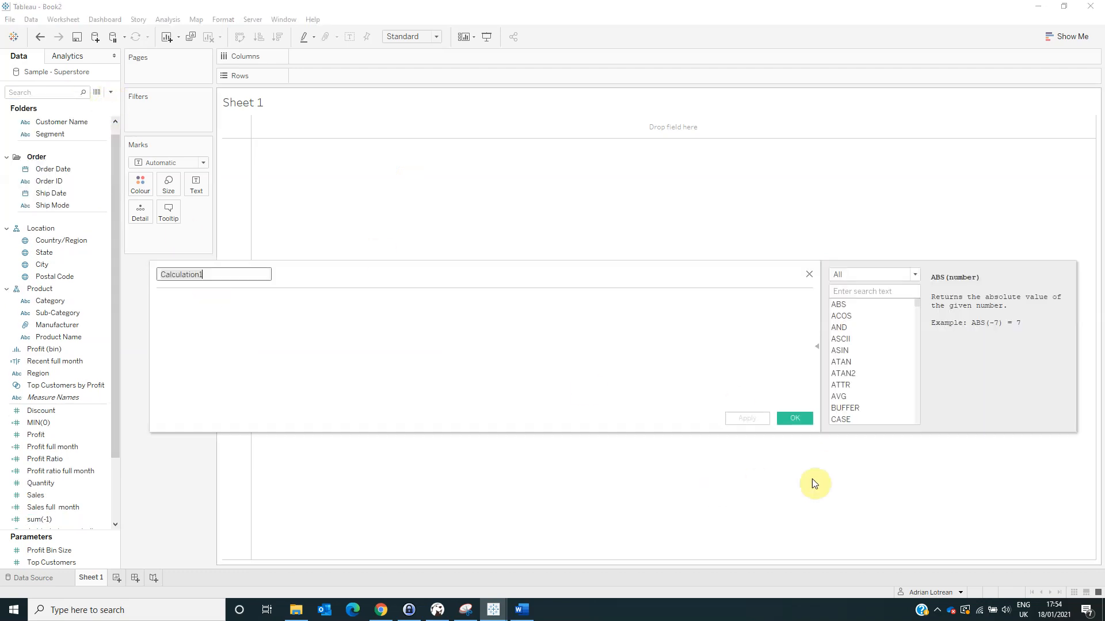
text(c)
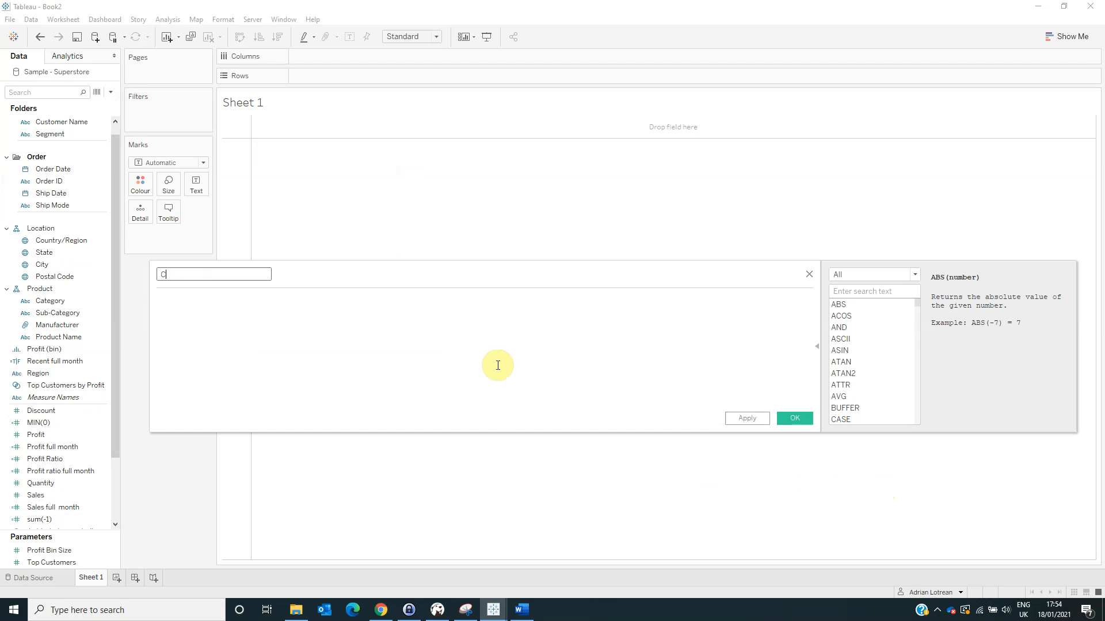
text(ustomers full month)
click(497, 366)
Enter the customer count formula as COUNTD(if [Recent full month]) then [Customer Name] end).
text(countd)
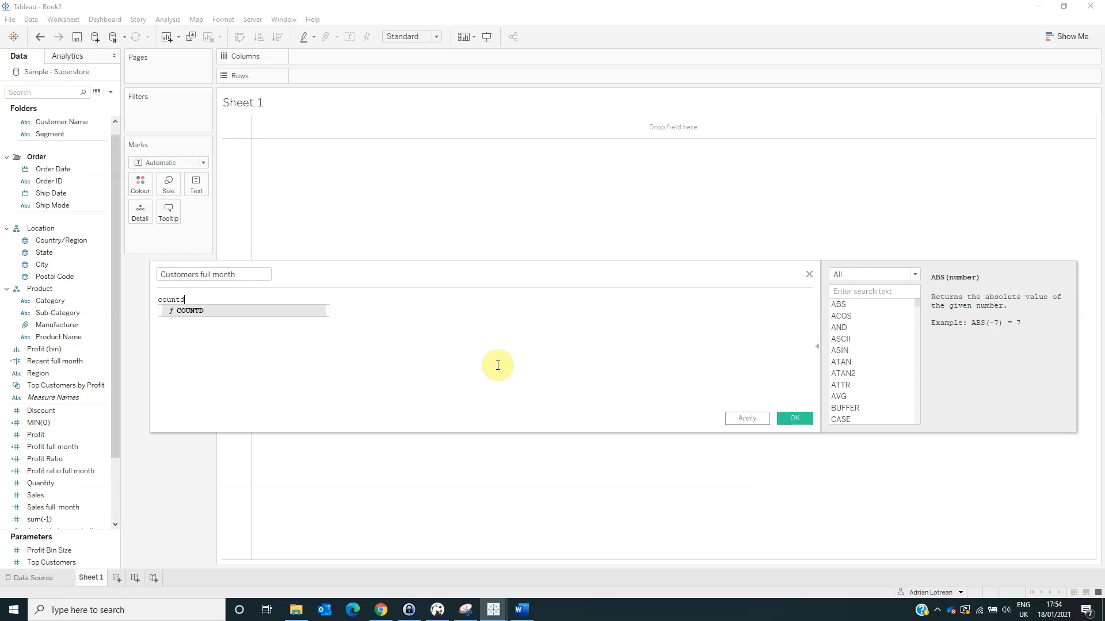
key(Return)
text(if [rec)
key(Return)
text() then )
text([cu)
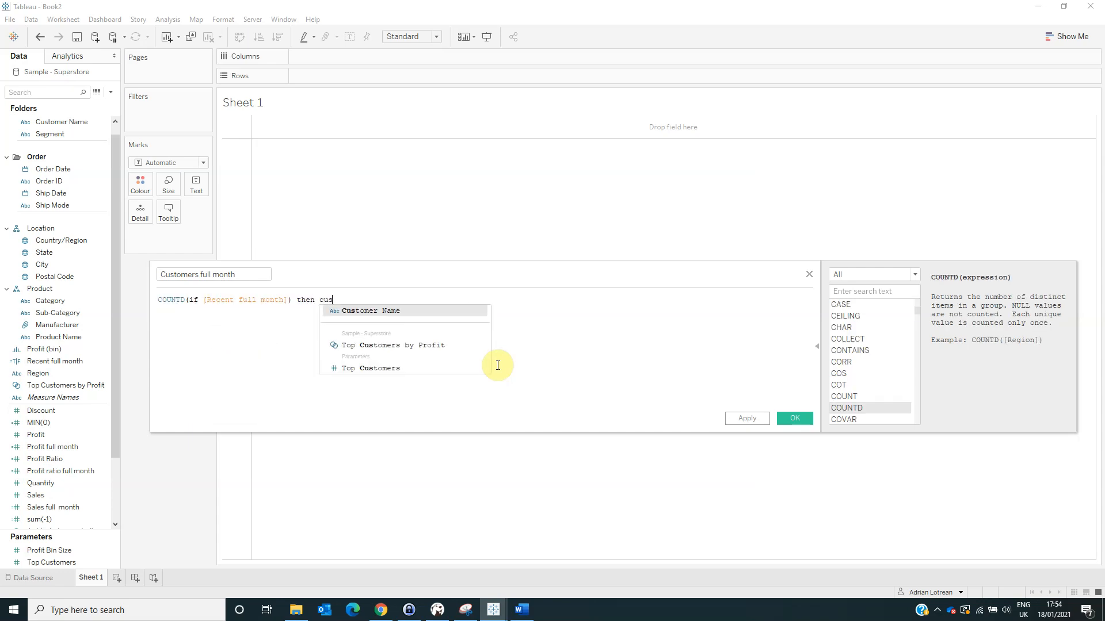
key(Return)
text(end))
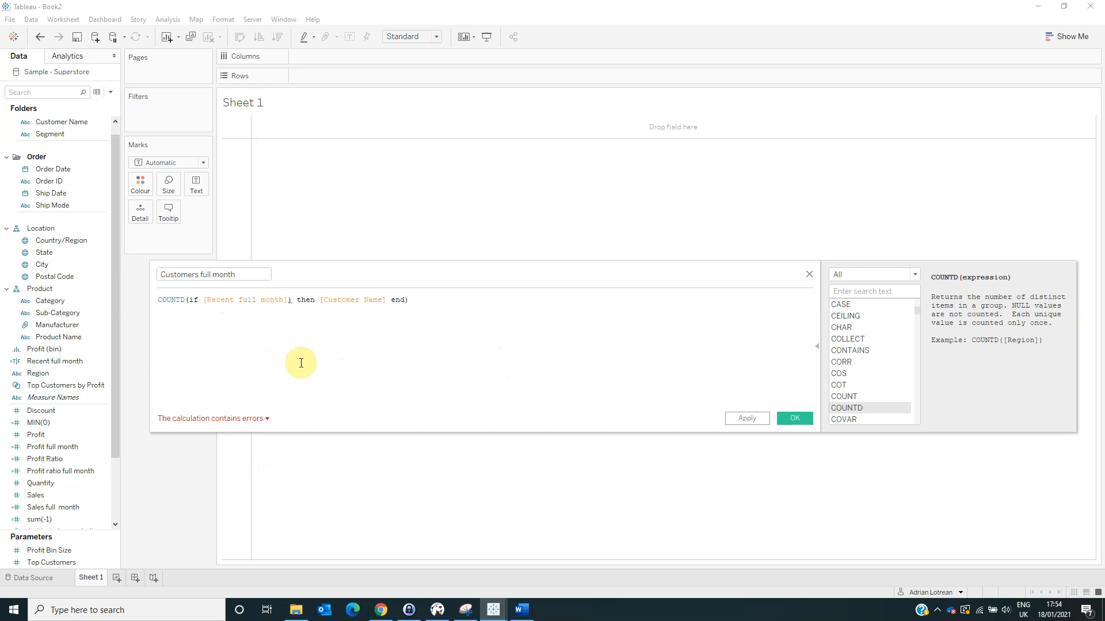
Check the formula error, remove the extra parenthesis after [Recent full month], and save the Customers full month field.
click(257, 420)
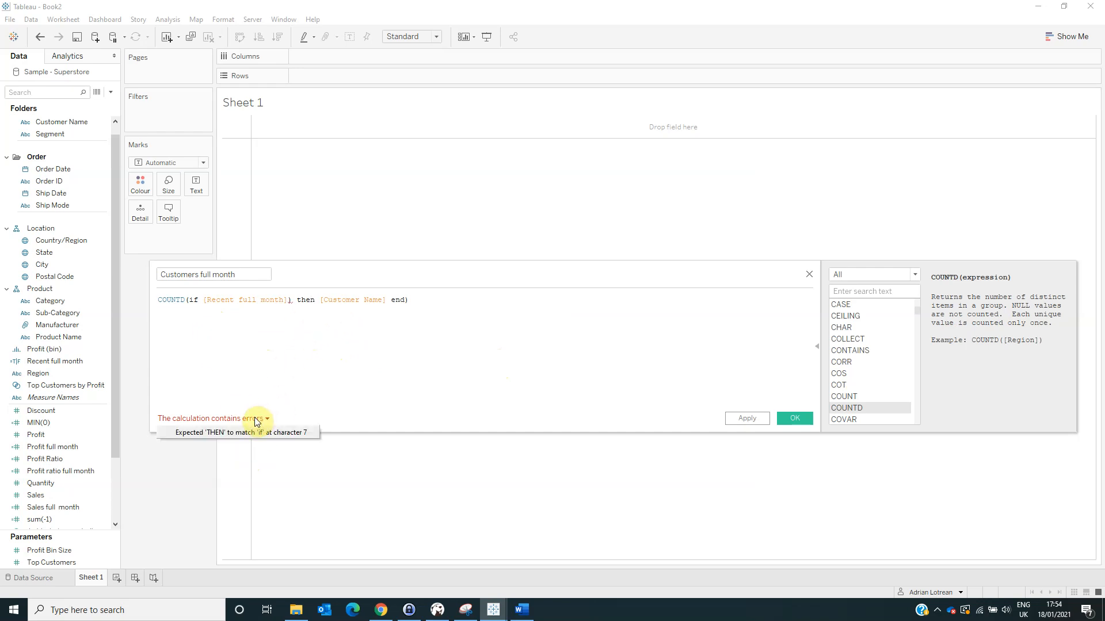
click(294, 300)
key(BackSpace)
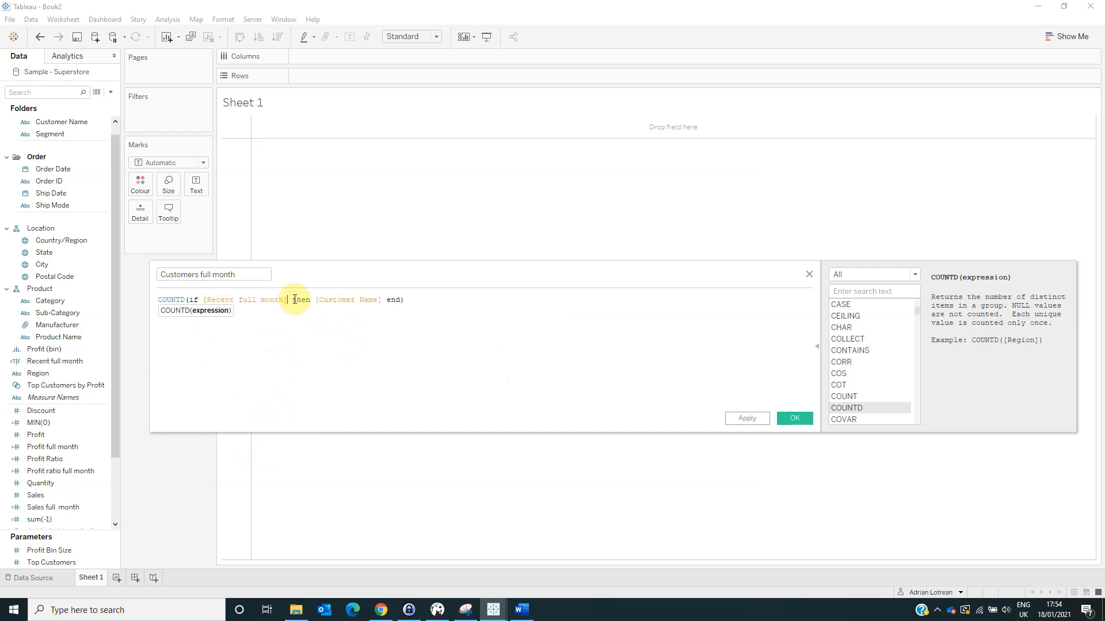
click(787, 418)
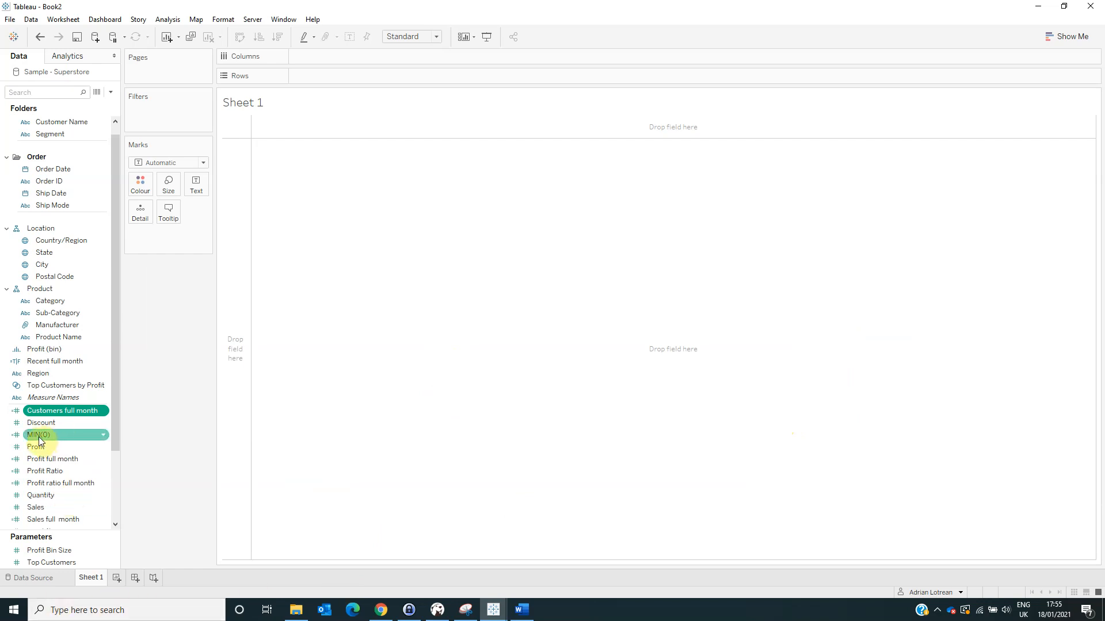
Place MIN(0) on Columns five times and fit the sheet to Entire View.
drag(38, 435, 322, 61)
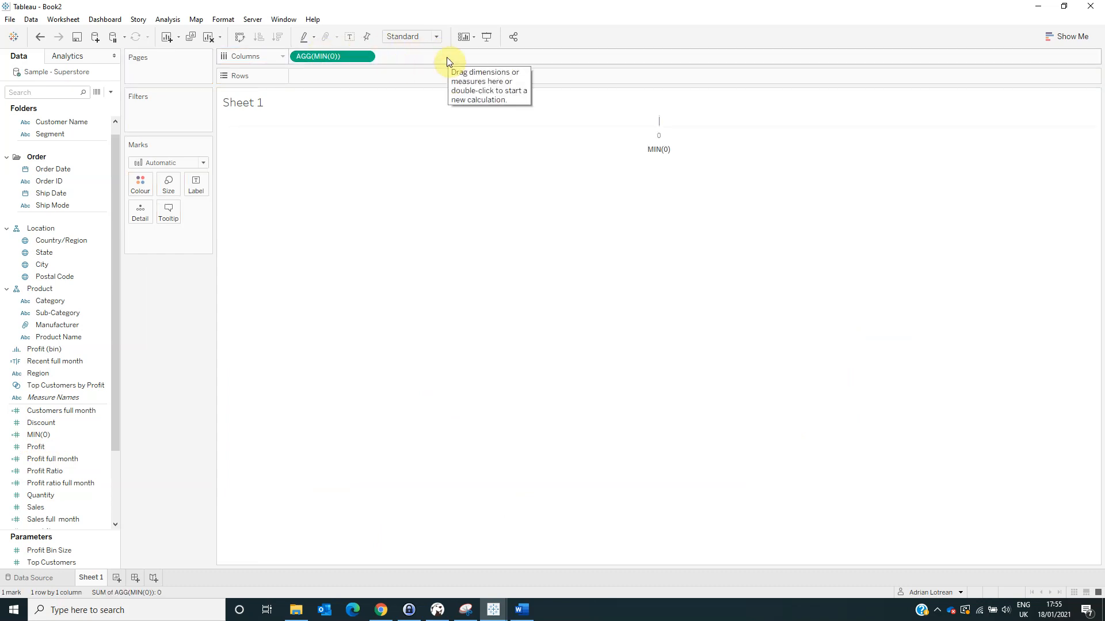
drag(344, 60, 716, 54)
click(401, 38)
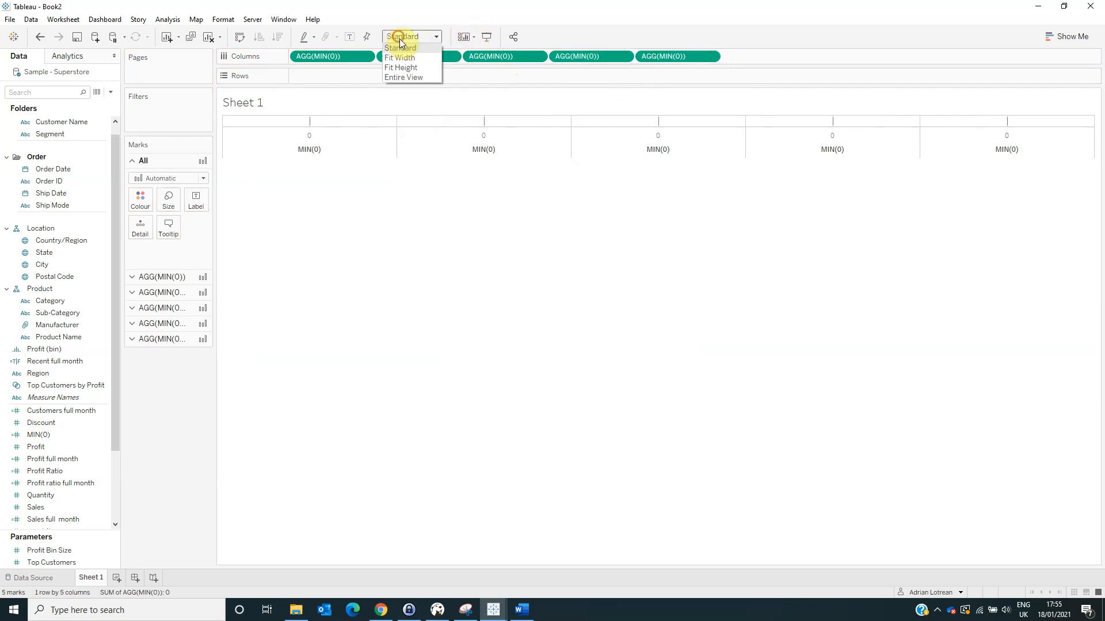
click(408, 77)
Add Sub-Category to Rows to split the view by sub-category.
click(48, 327)
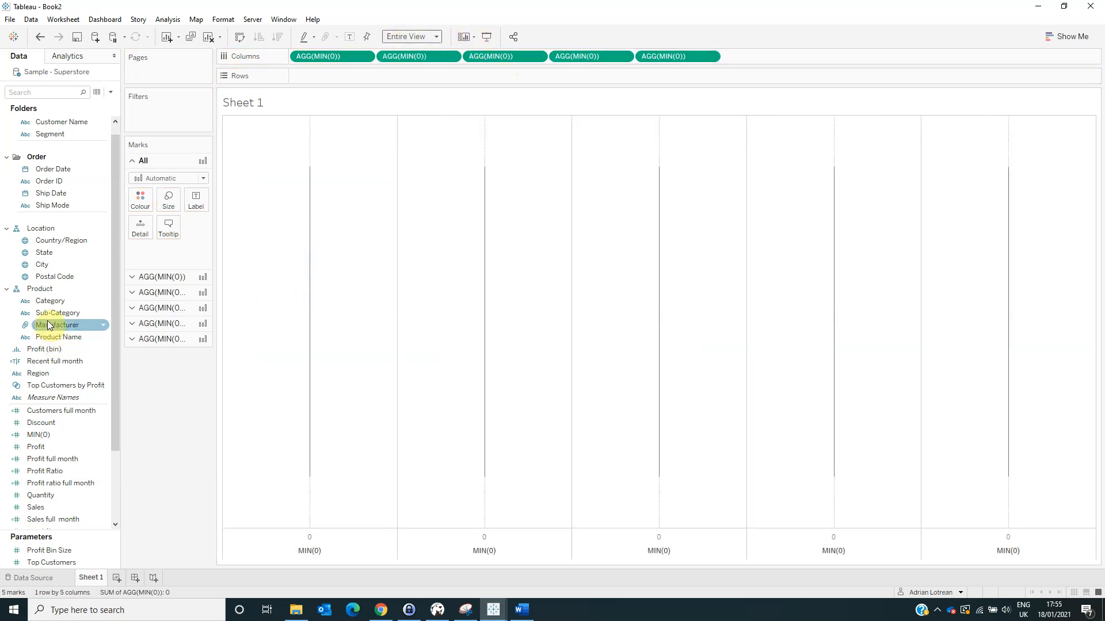
click(52, 316)
drag(52, 317, 322, 76)
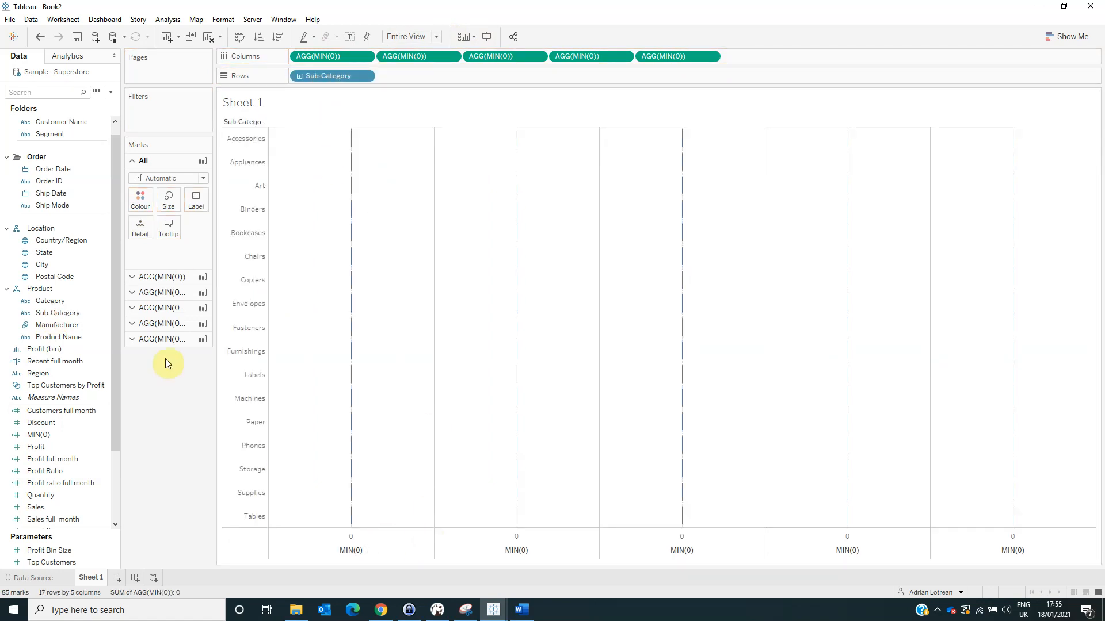
Set the mark type of each of the five MIN(0) axes to Gantt Bar.
click(161, 277)
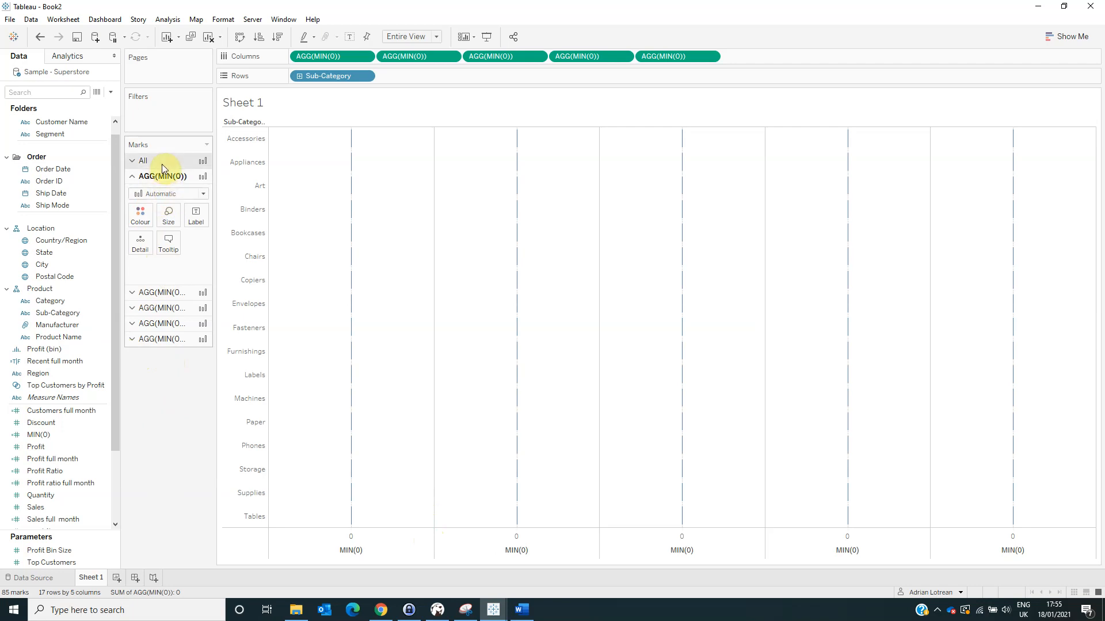
click(167, 193)
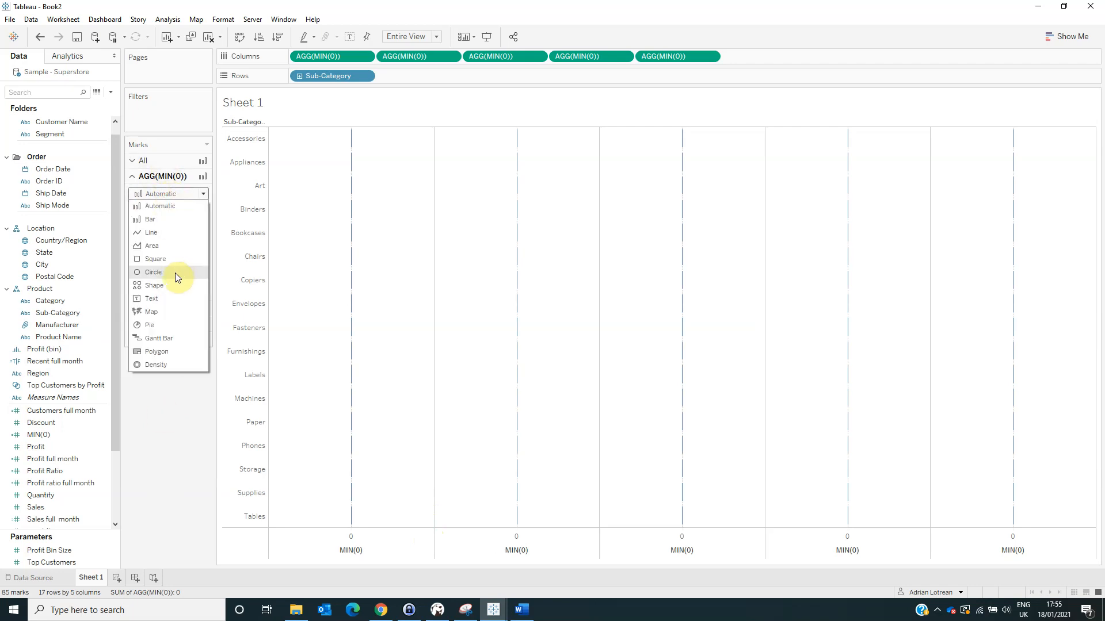
click(159, 338)
click(163, 292)
click(156, 219)
click(166, 354)
click(167, 313)
click(153, 224)
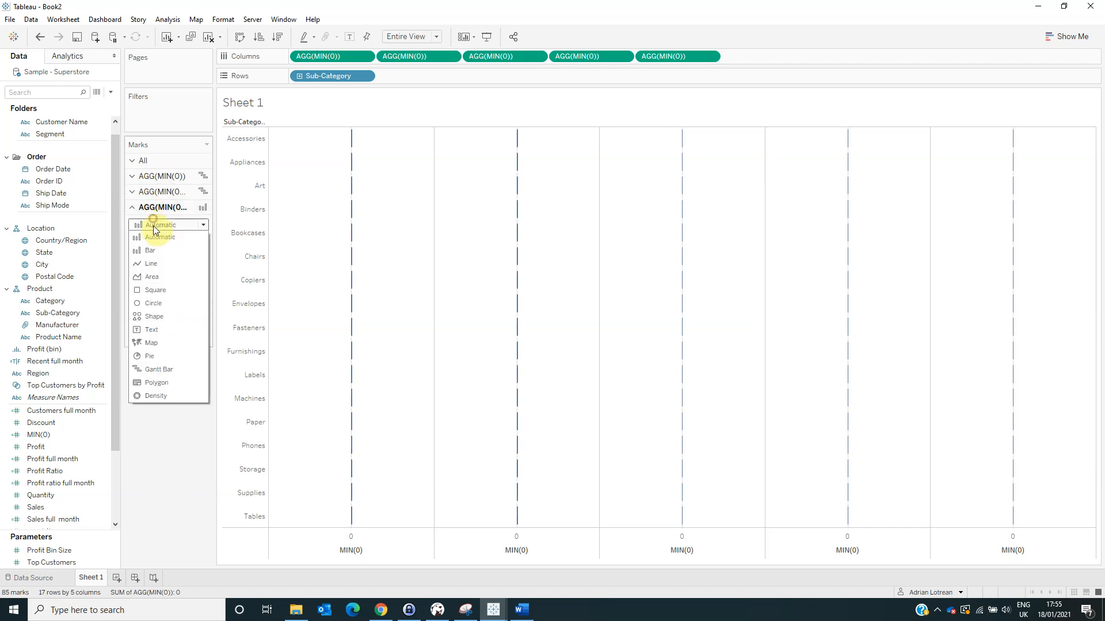
click(167, 370)
click(172, 321)
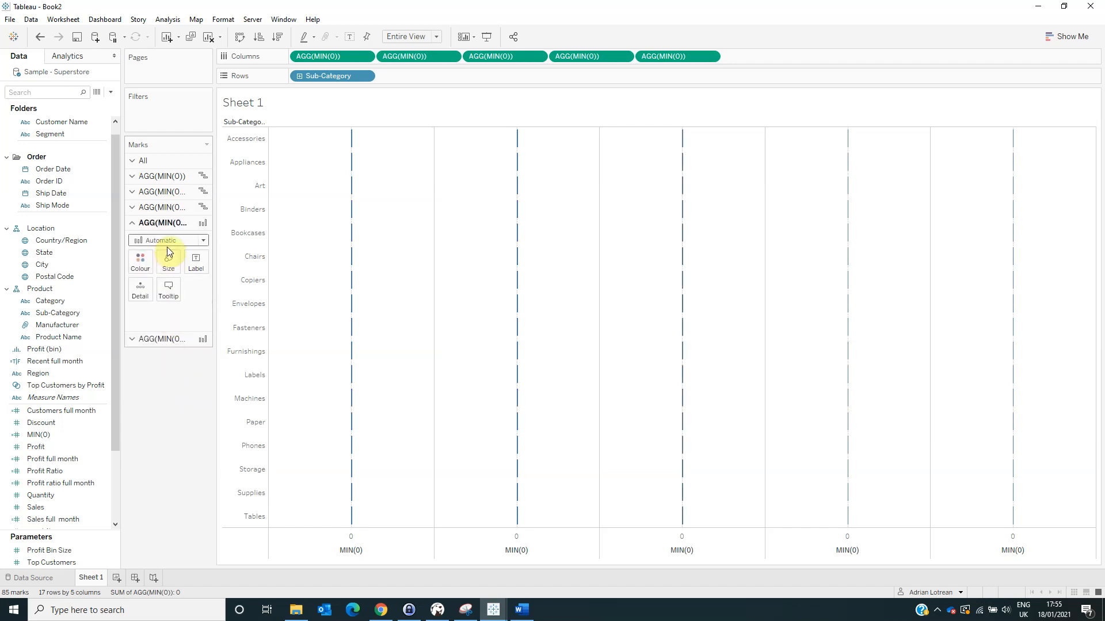
click(167, 241)
click(164, 385)
click(164, 340)
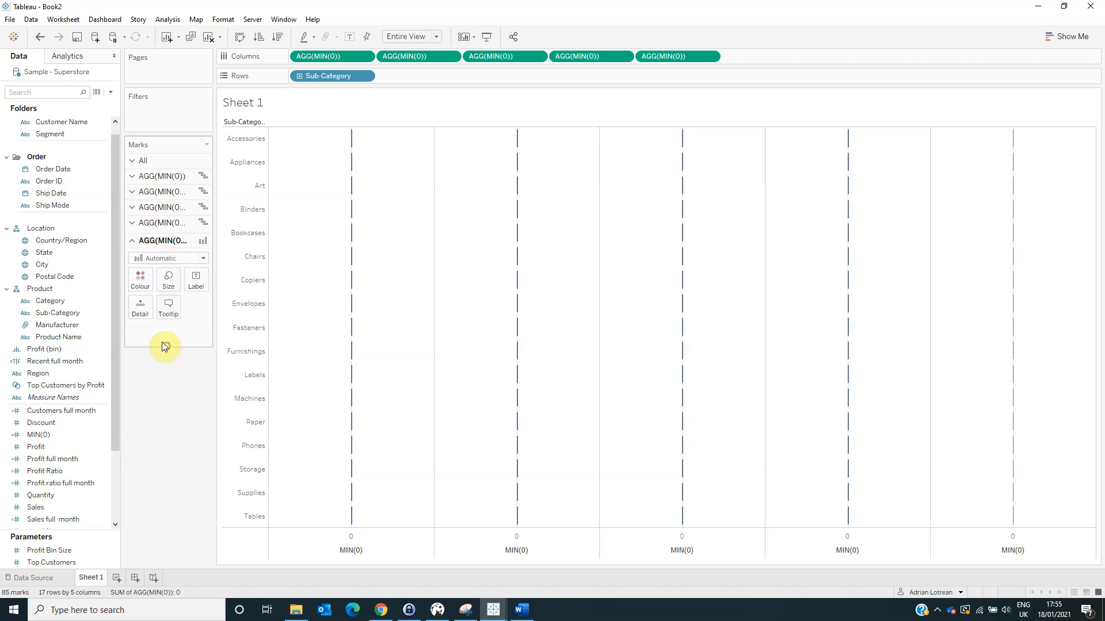
click(151, 257)
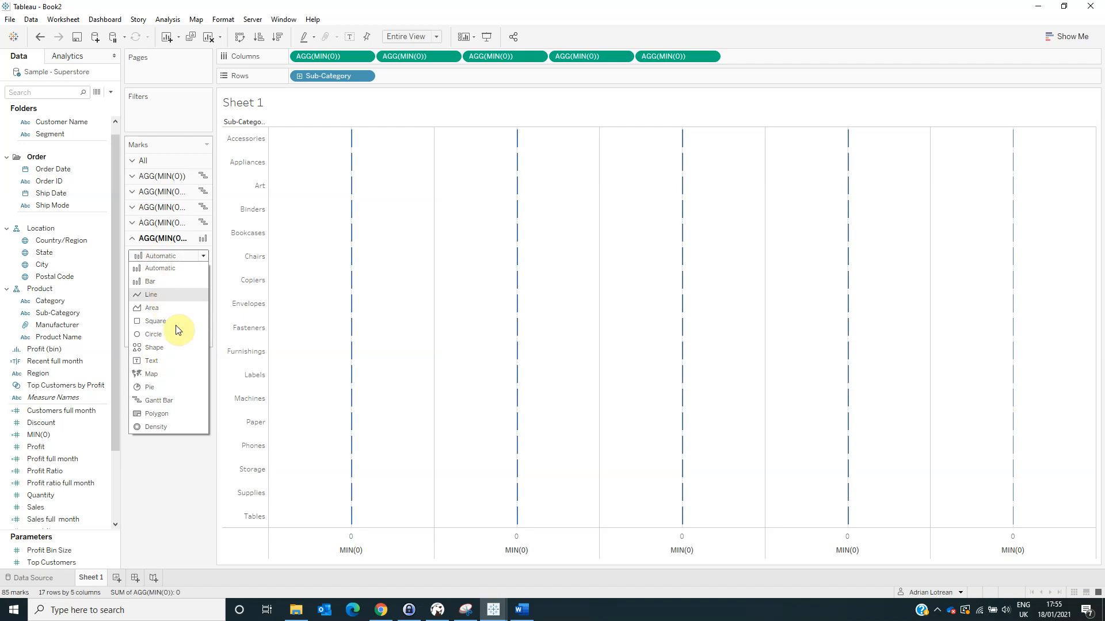
click(170, 398)
Label the first MIN(0) axis with Sales full month and the second with Profit full month.
click(153, 177)
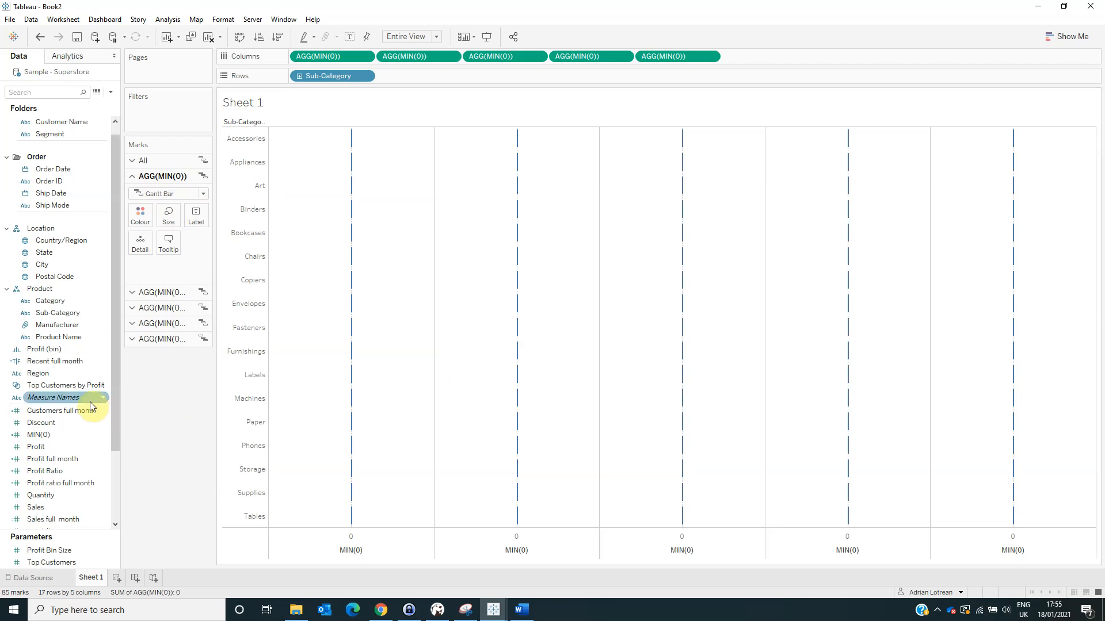
scroll(64, 495, down, 1)
drag(63, 493, 195, 222)
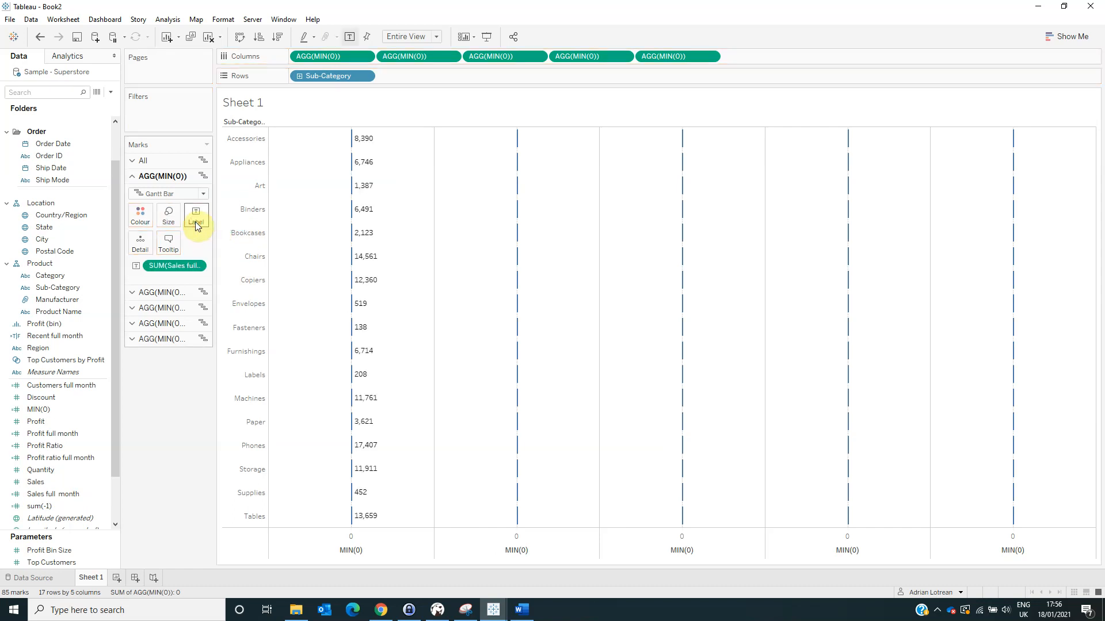
click(171, 292)
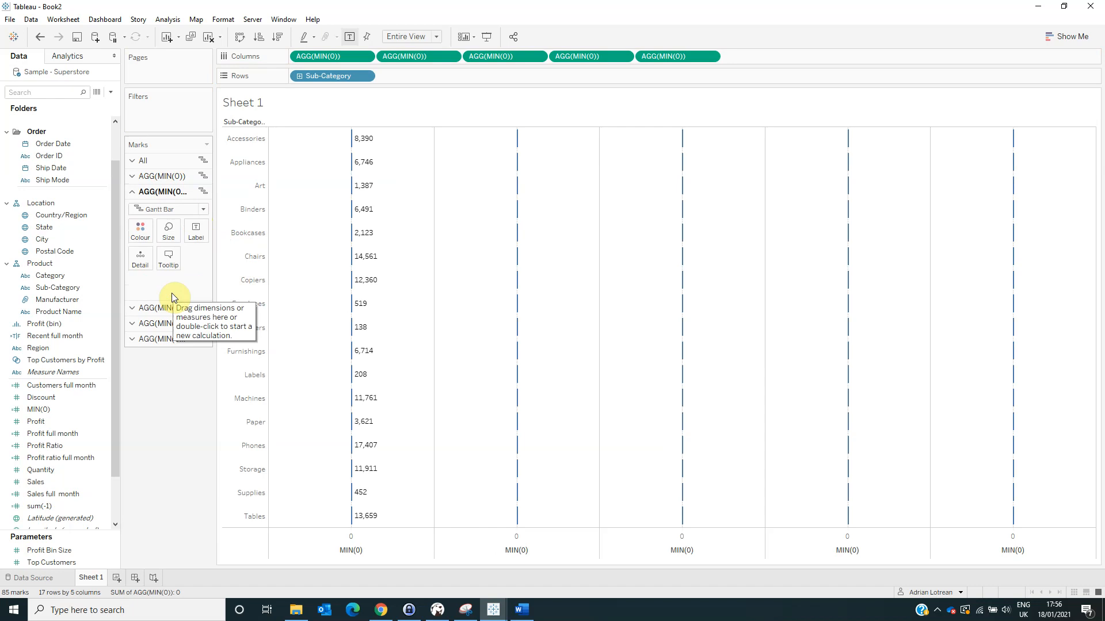
drag(94, 433, 199, 240)
Colour the marks of the third MIN(0) axis by Profit full month.
click(166, 309)
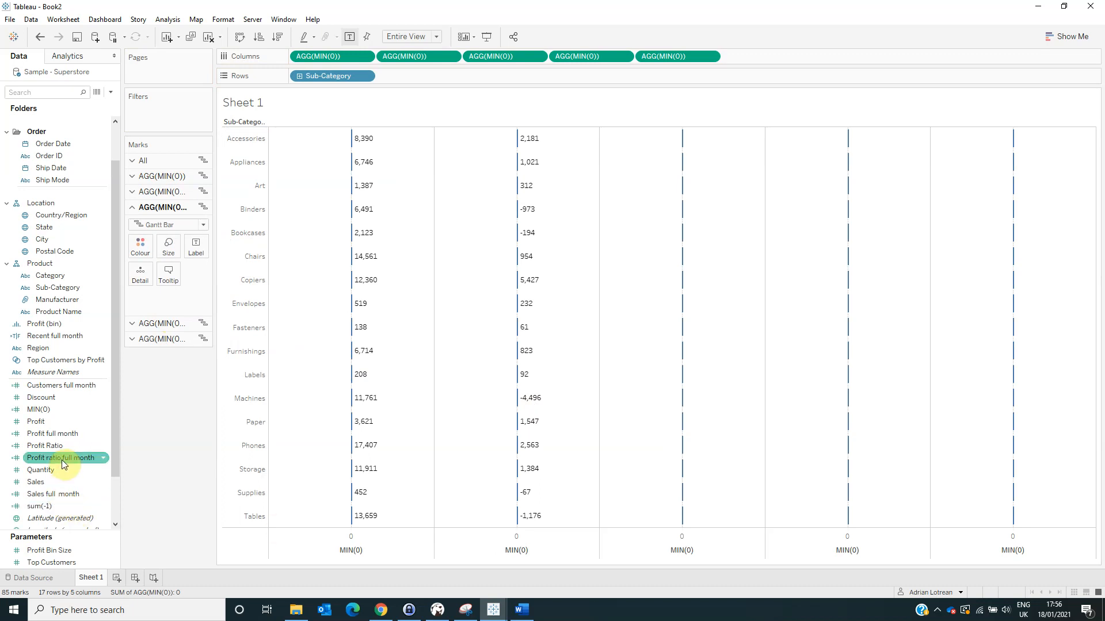
click(50, 436)
drag(49, 437, 143, 248)
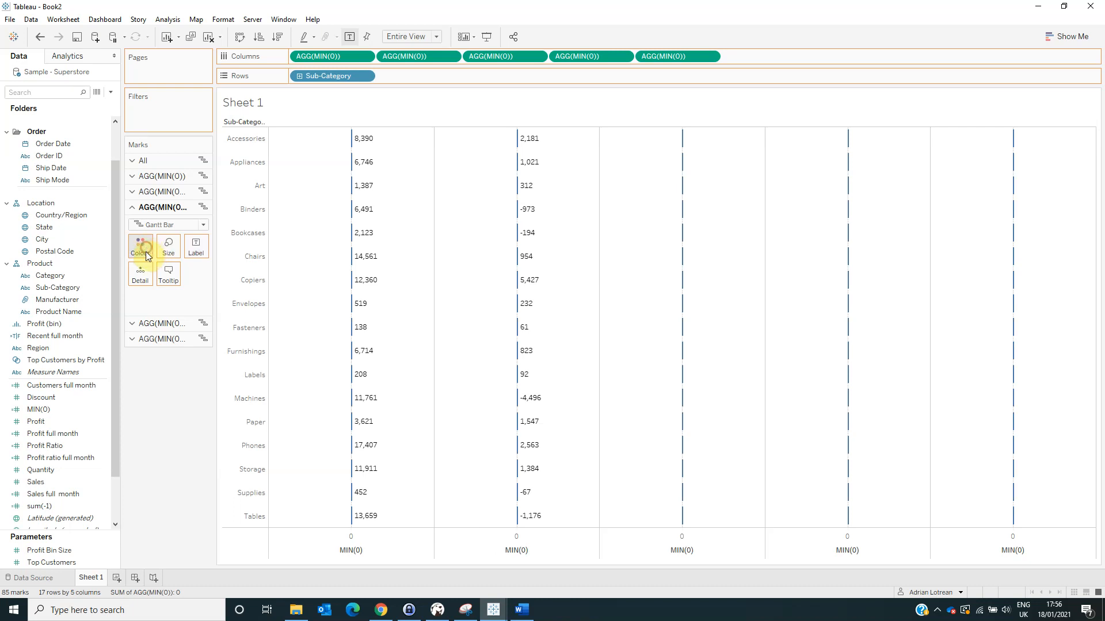
Size the marks of the third MIN(0) axis by the sum(-1) field.
click(46, 508)
drag(44, 509, 170, 249)
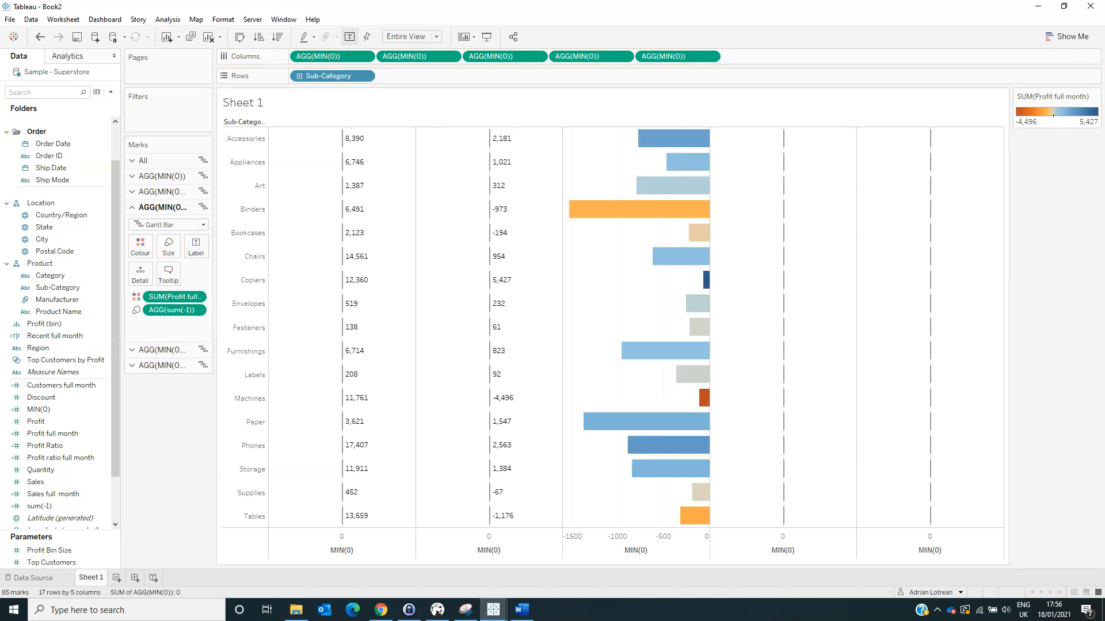
Label the fourth MIN(0) axis with Profit ratio full month and the fifth with Customers full month.
click(173, 351)
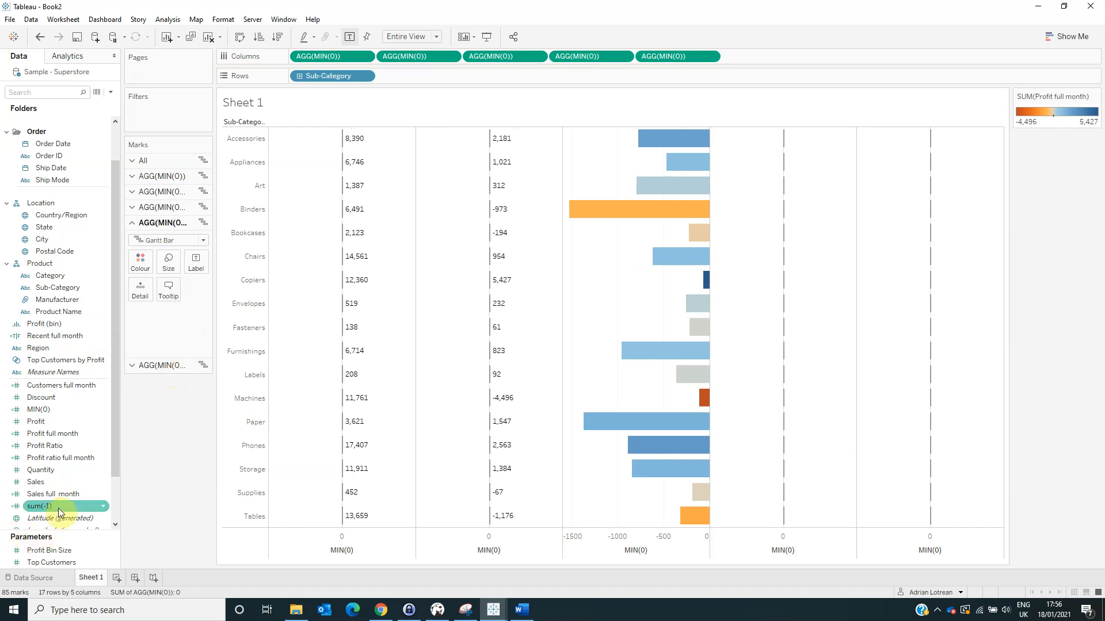
drag(56, 459, 196, 263)
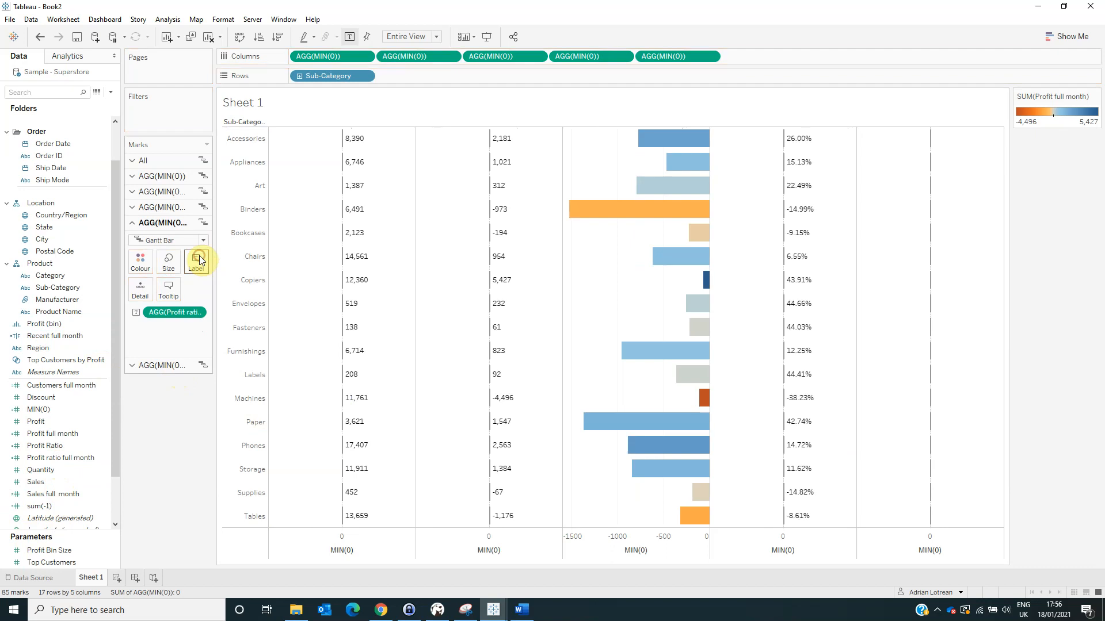
click(173, 368)
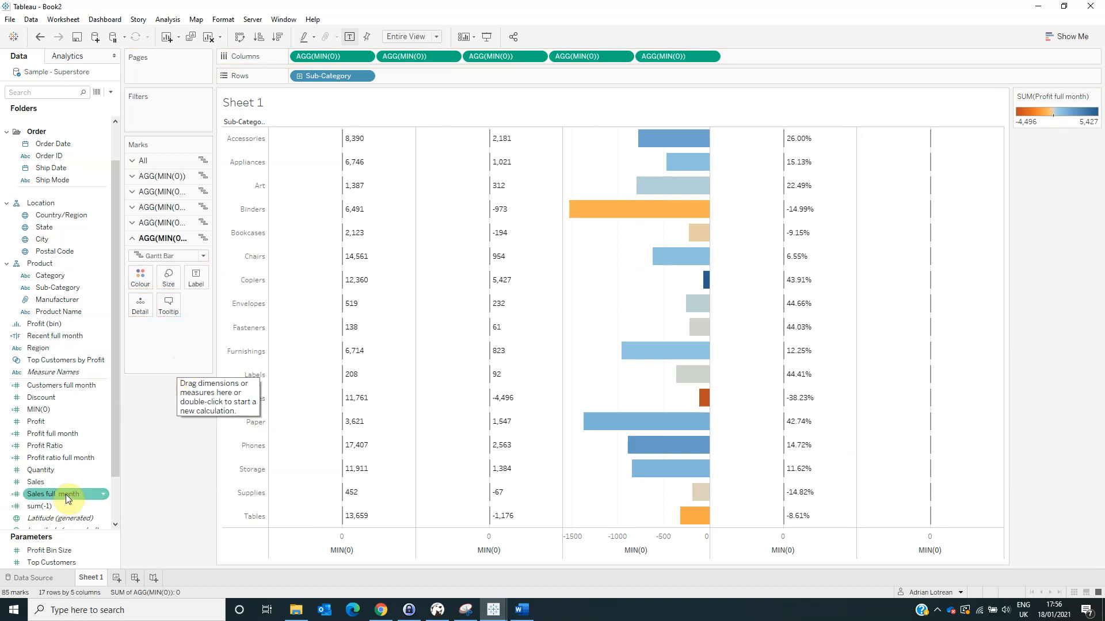
drag(54, 385, 200, 280)
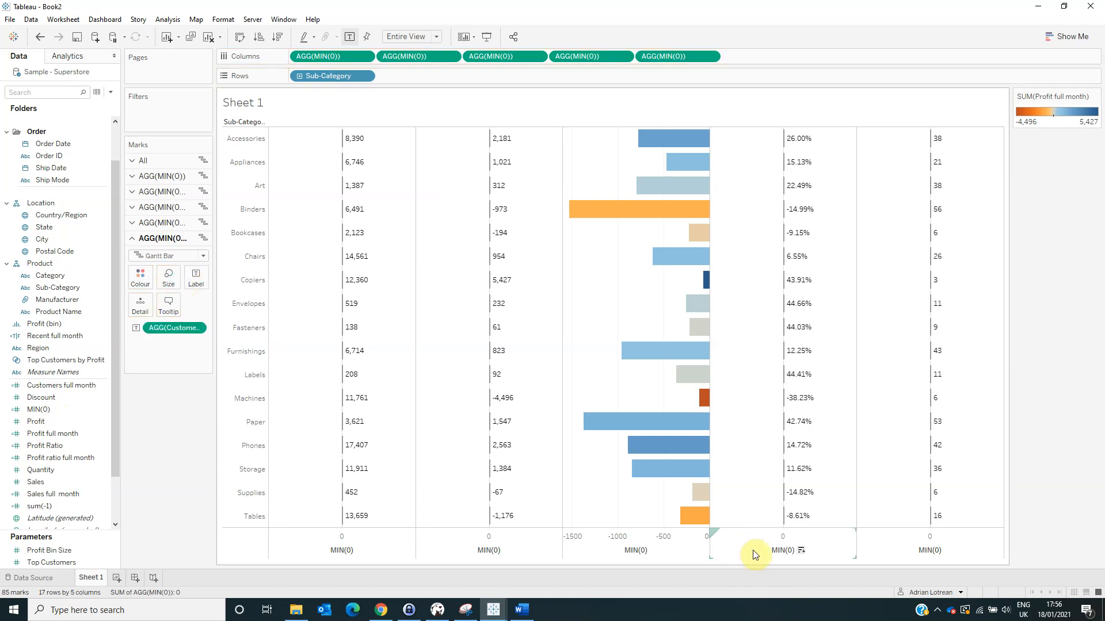
Fix the range of the first MIN(0) axis, the sales column, from -1 to 0.1.
right_click(318, 545)
click(352, 441)
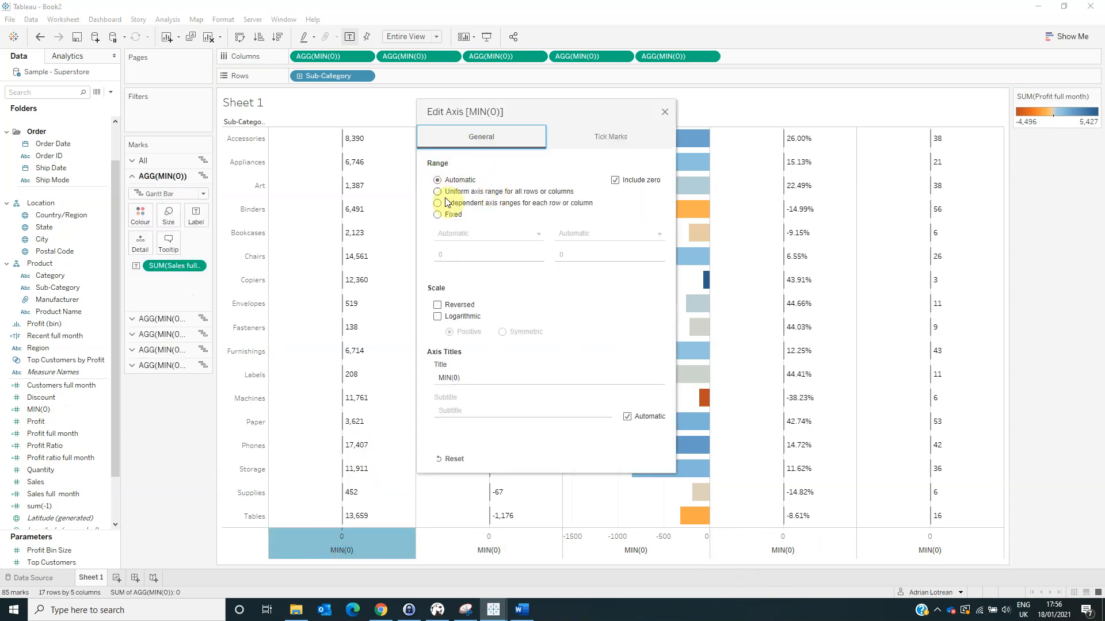
click(437, 214)
click(454, 254)
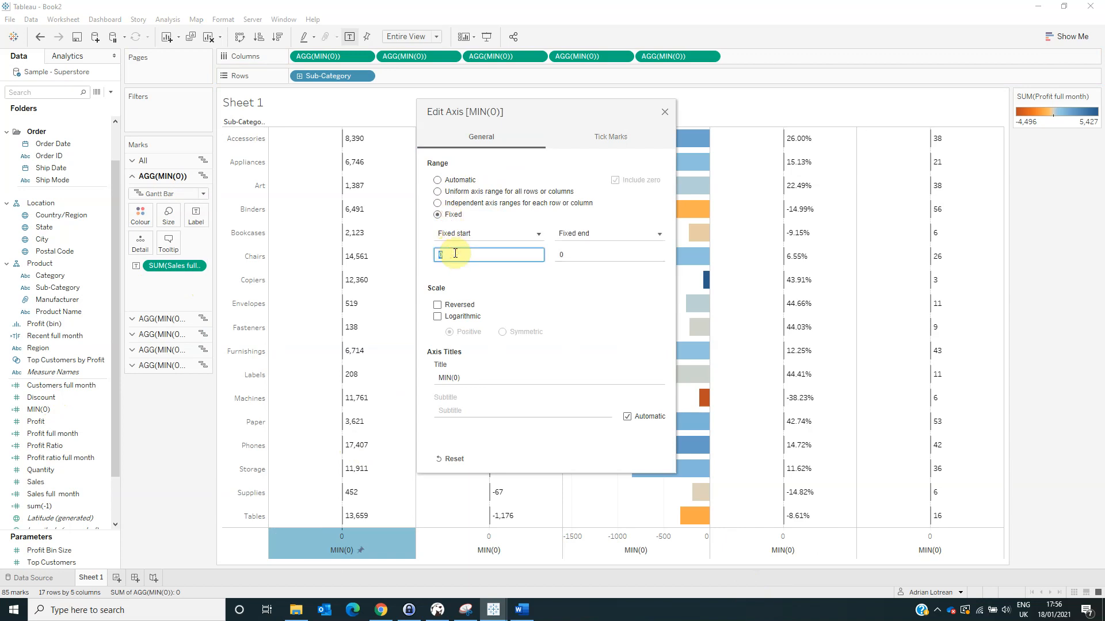
text(-1)
click(575, 257)
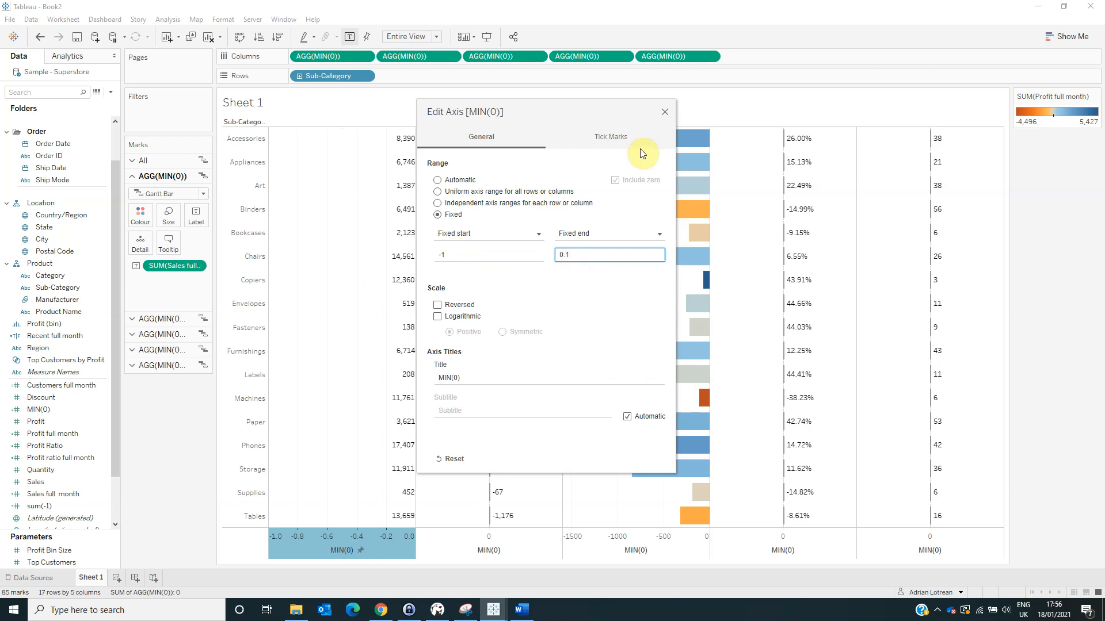
click(664, 112)
Fix the range of the second MIN(0) axis, the profit column, from -1 to 0.1.
right_click(468, 548)
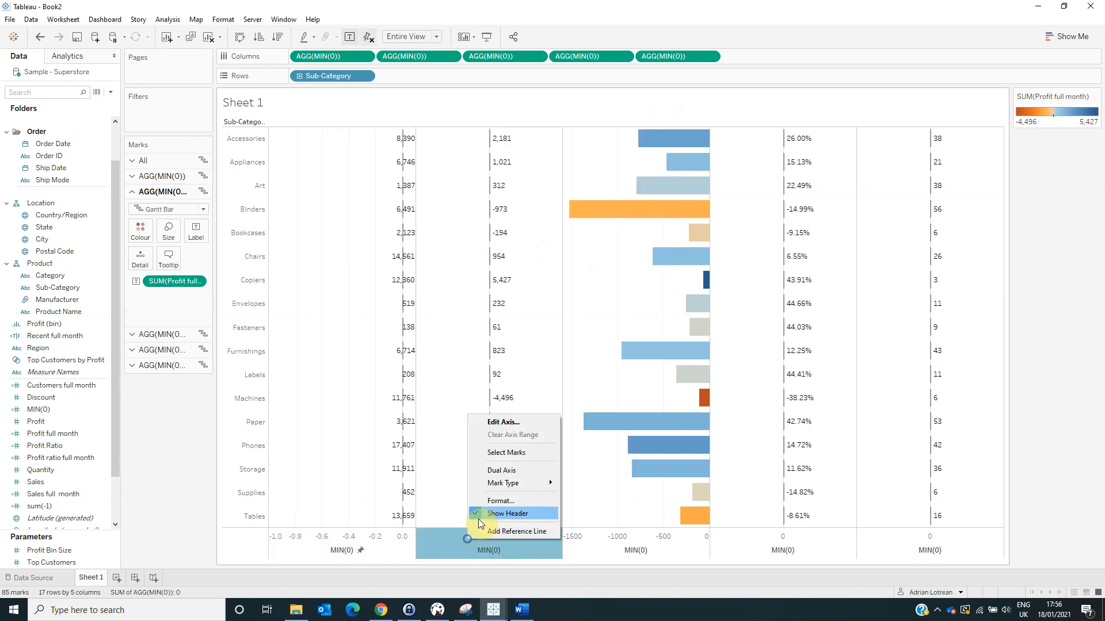
click(505, 424)
click(437, 214)
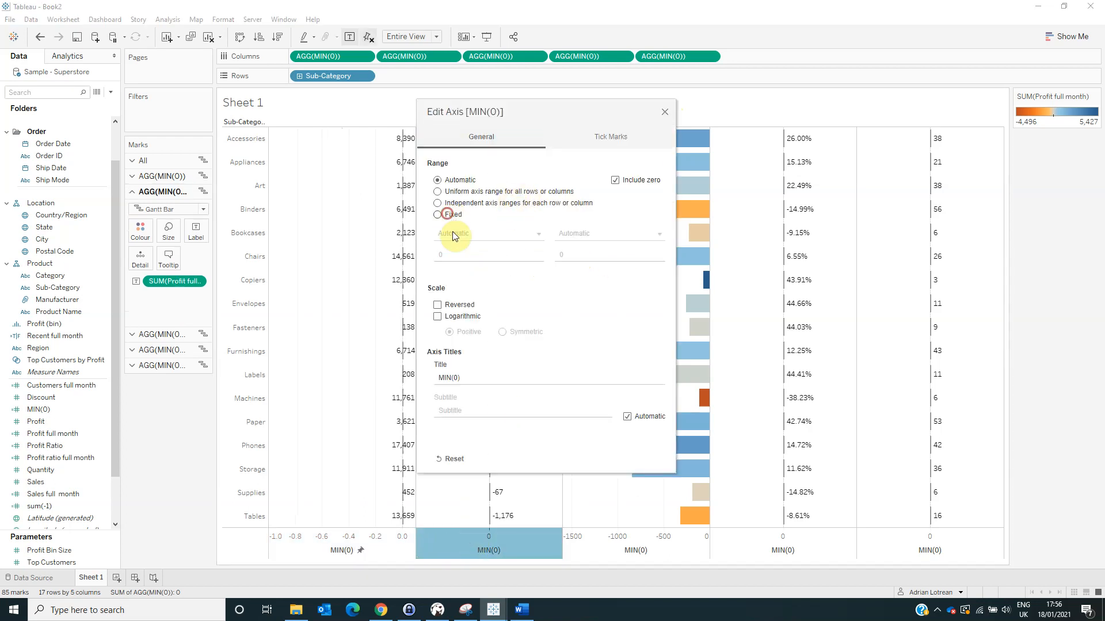
click(454, 256)
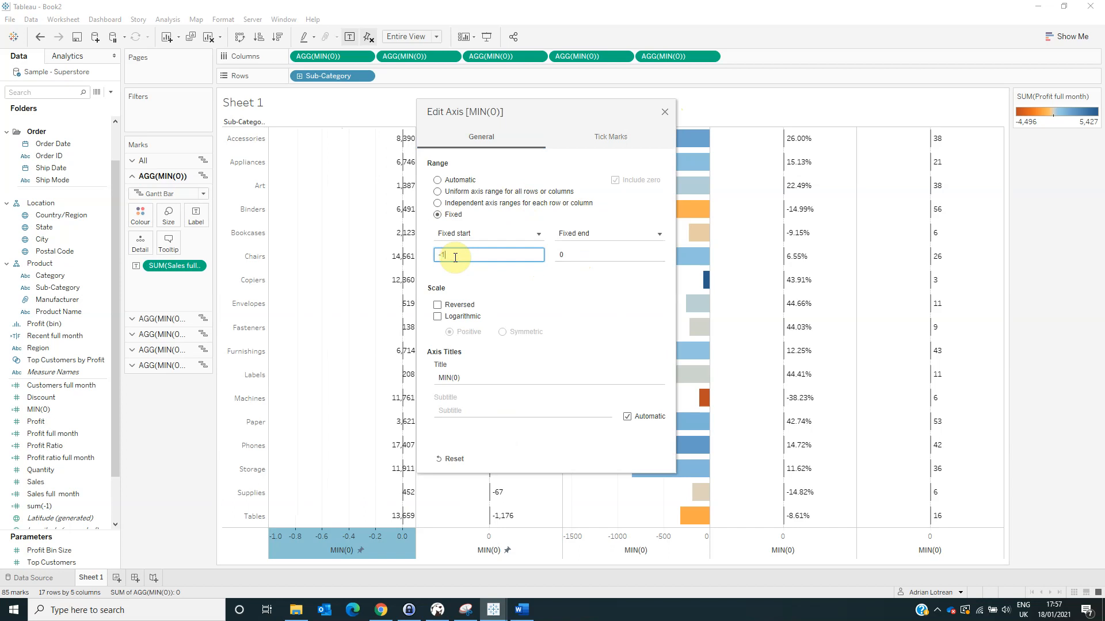
click(570, 253)
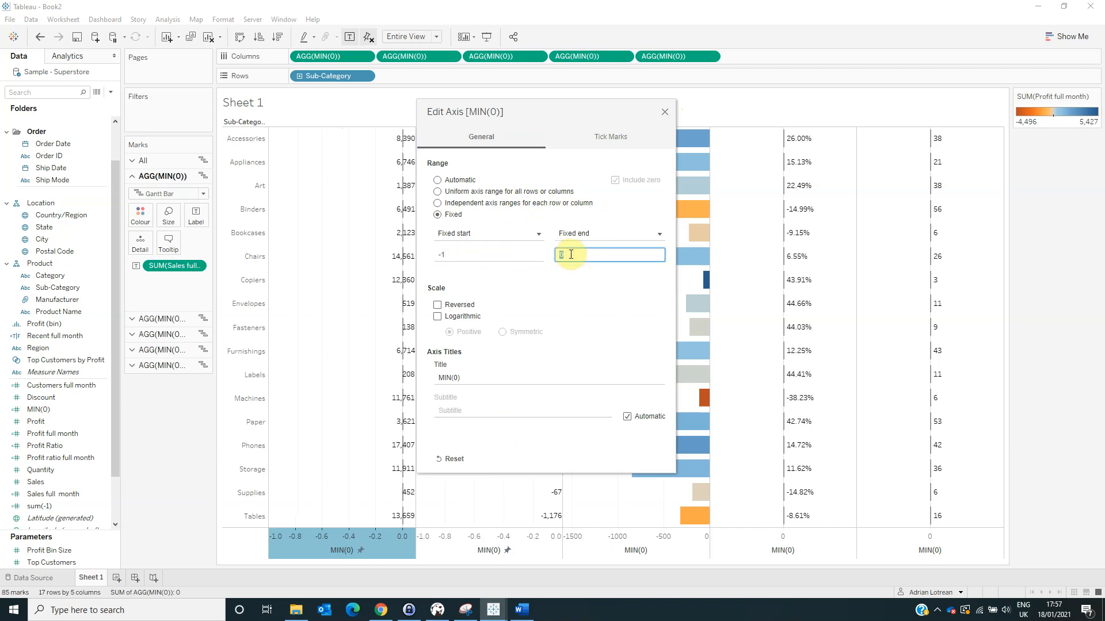
drag(613, 258, 475, 247)
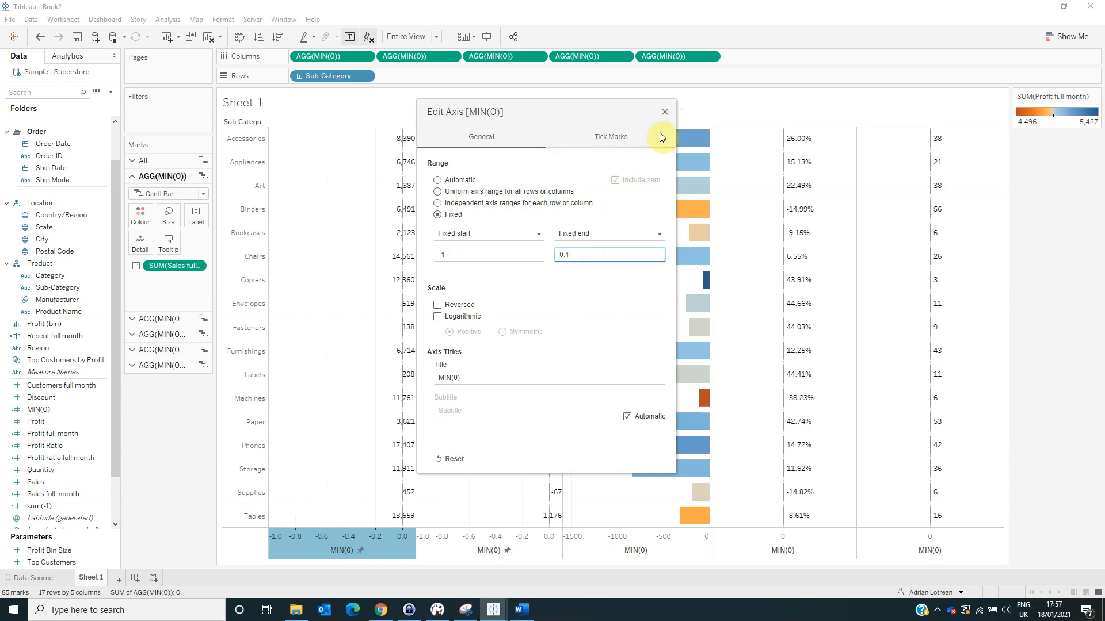
click(666, 115)
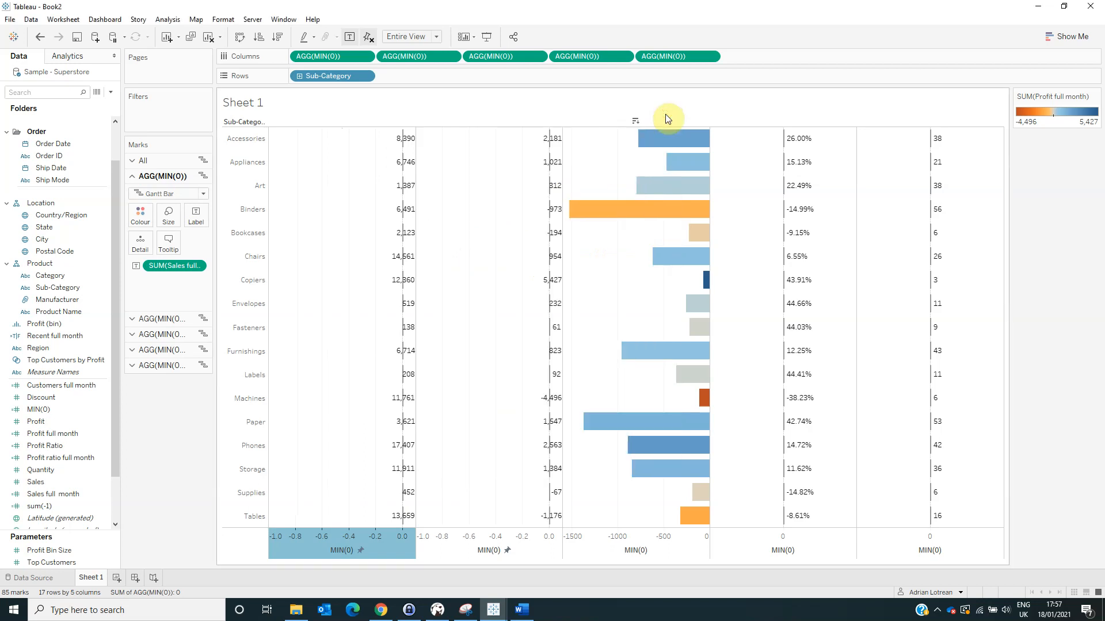
Combine the fourth MIN(0) axis with the third as a dual axis and synchronise the two.
right_click(754, 538)
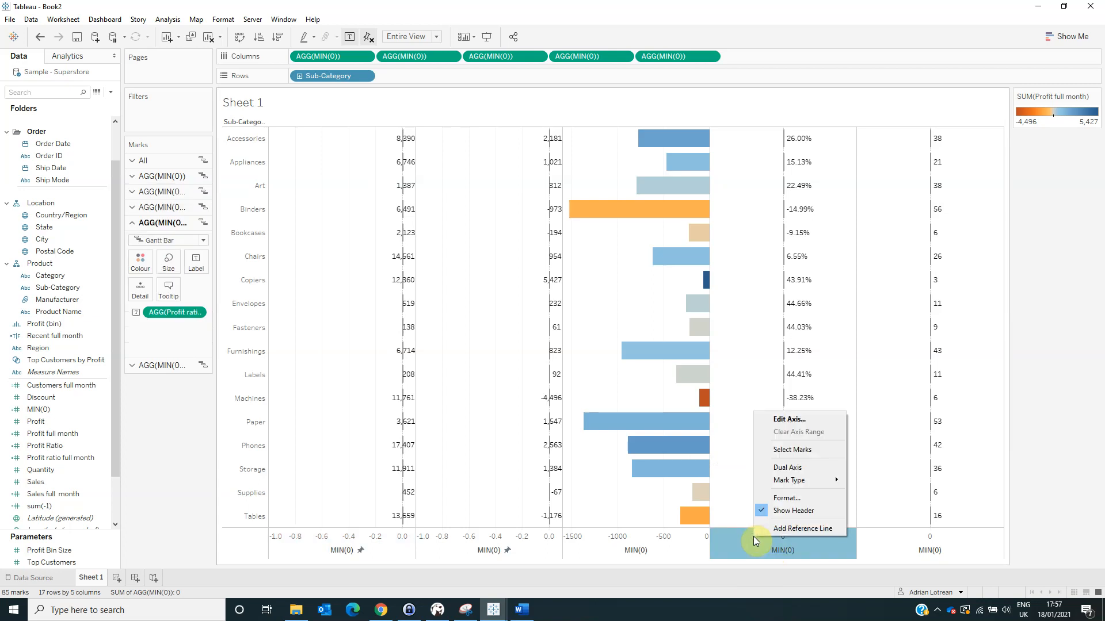
click(784, 469)
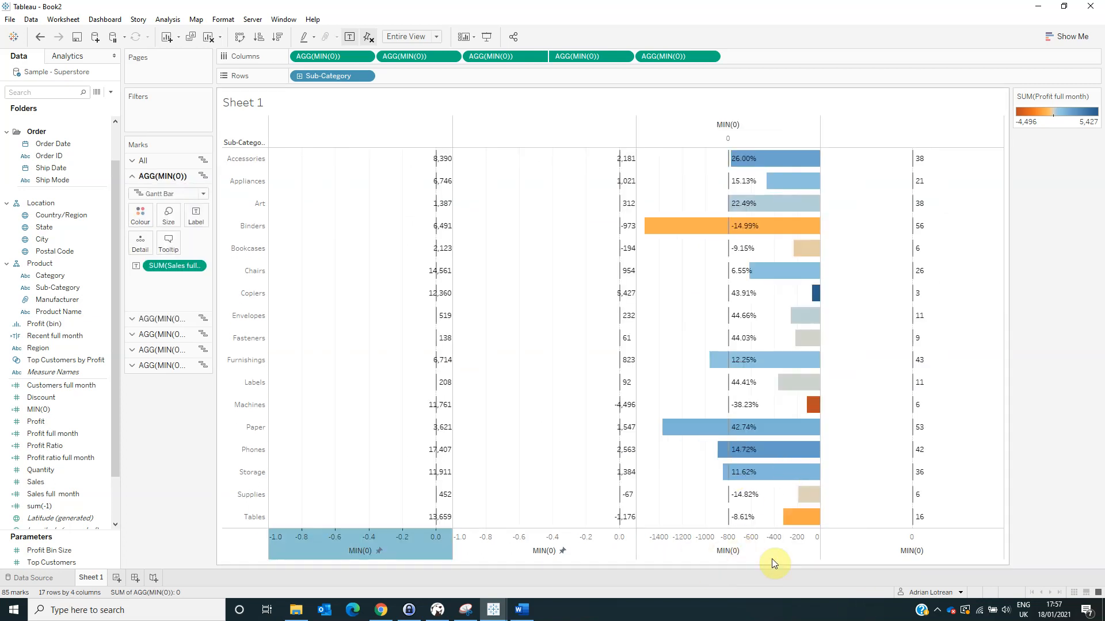
right_click(696, 550)
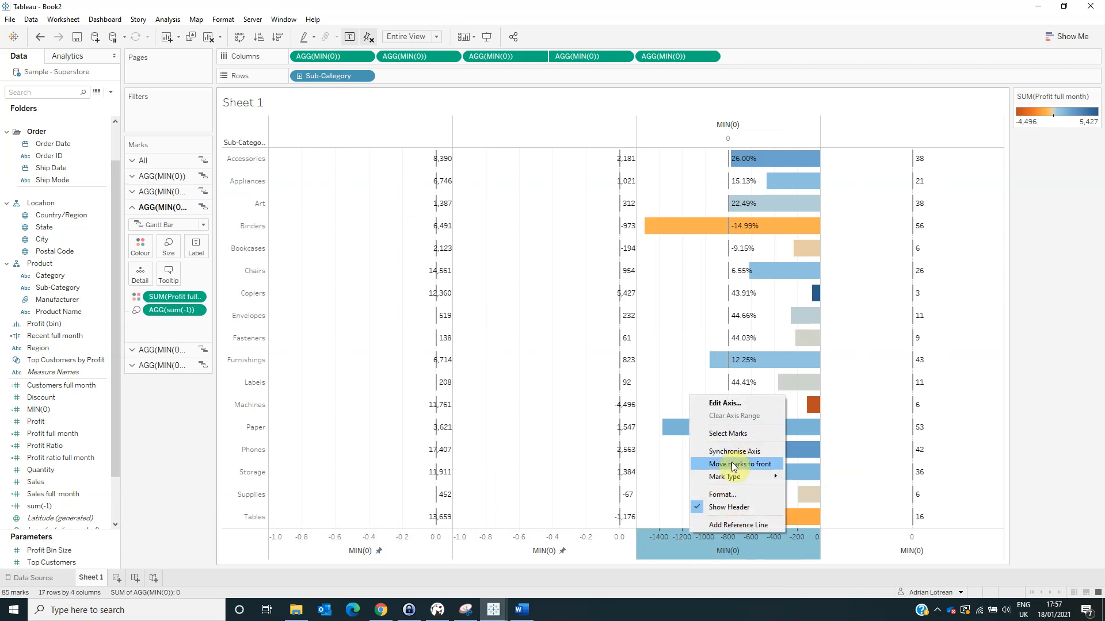
click(734, 452)
Fix the range of the synchronised dual MIN(0) axis in the profit ratio column from -1 to 0.
right_click(694, 543)
click(723, 410)
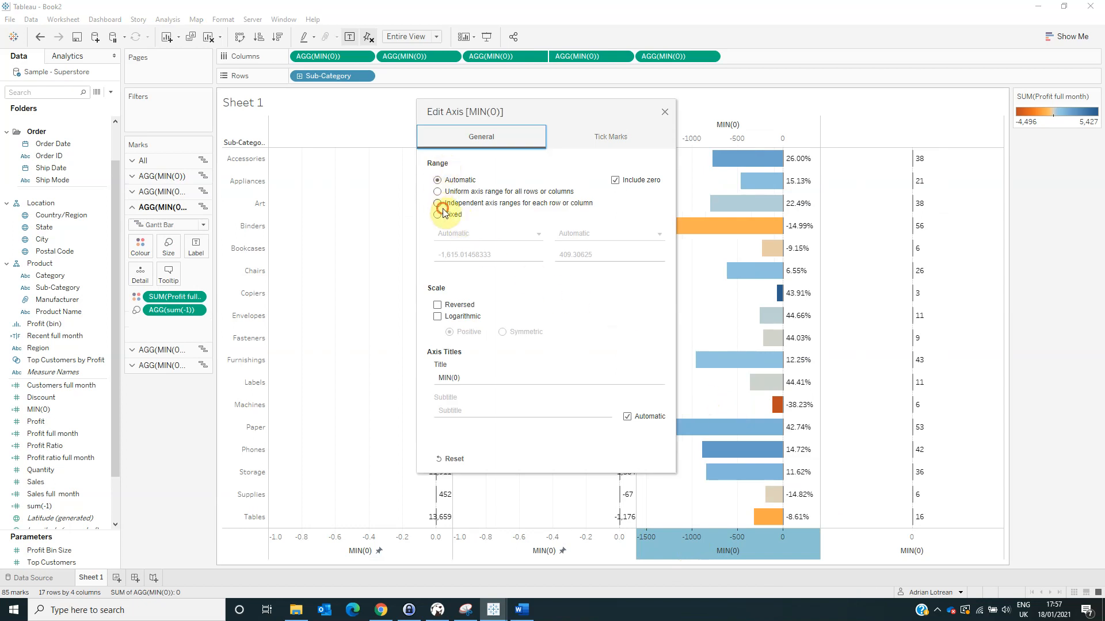
click(438, 214)
triple_click(472, 254)
text(-1)
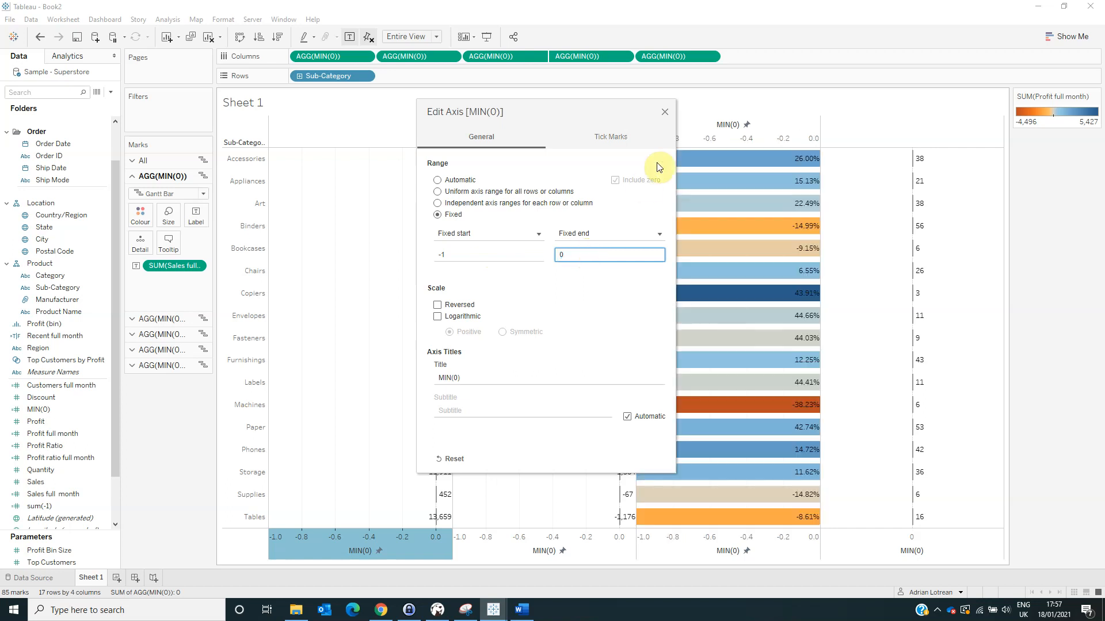
click(664, 112)
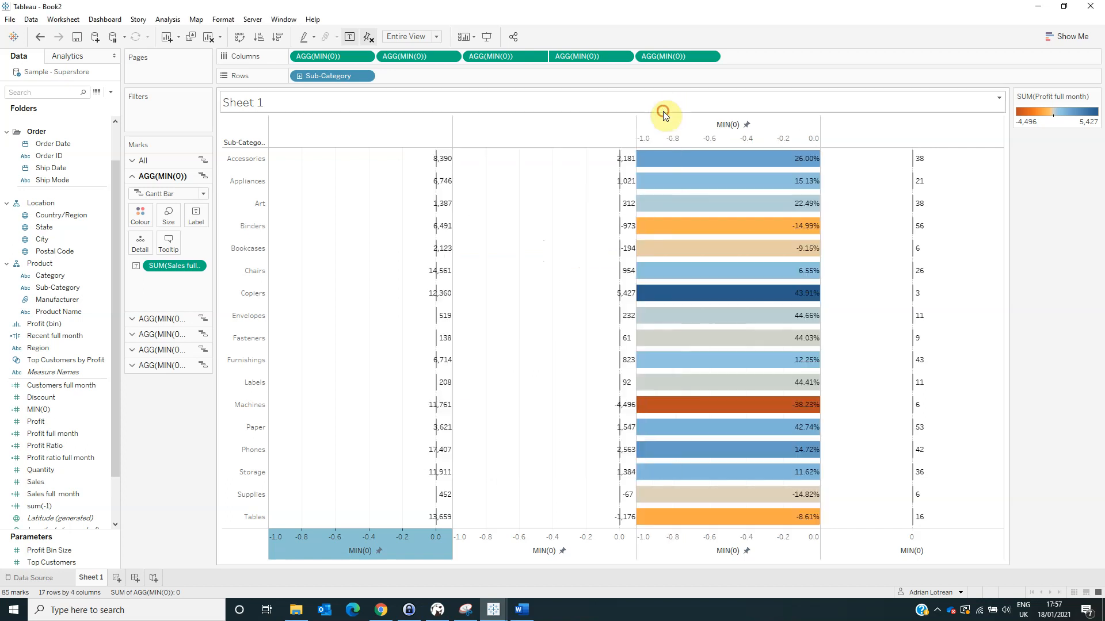
Fix the range of the last MIN(0) axis, the customers column, from -1 to 0.1.
right_click(859, 538)
click(895, 431)
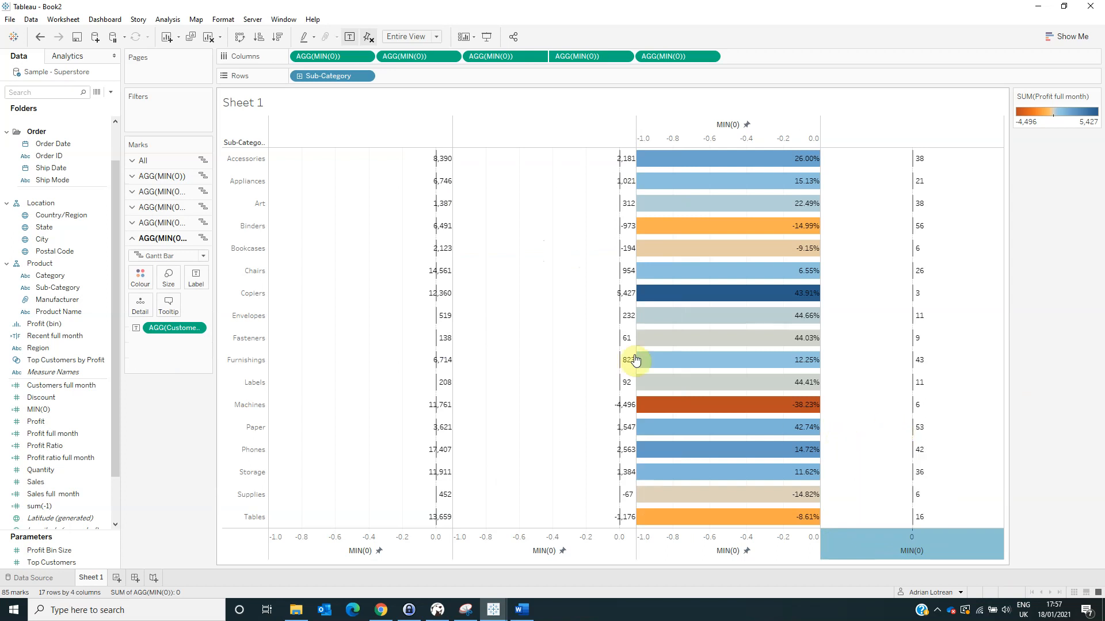
click(451, 215)
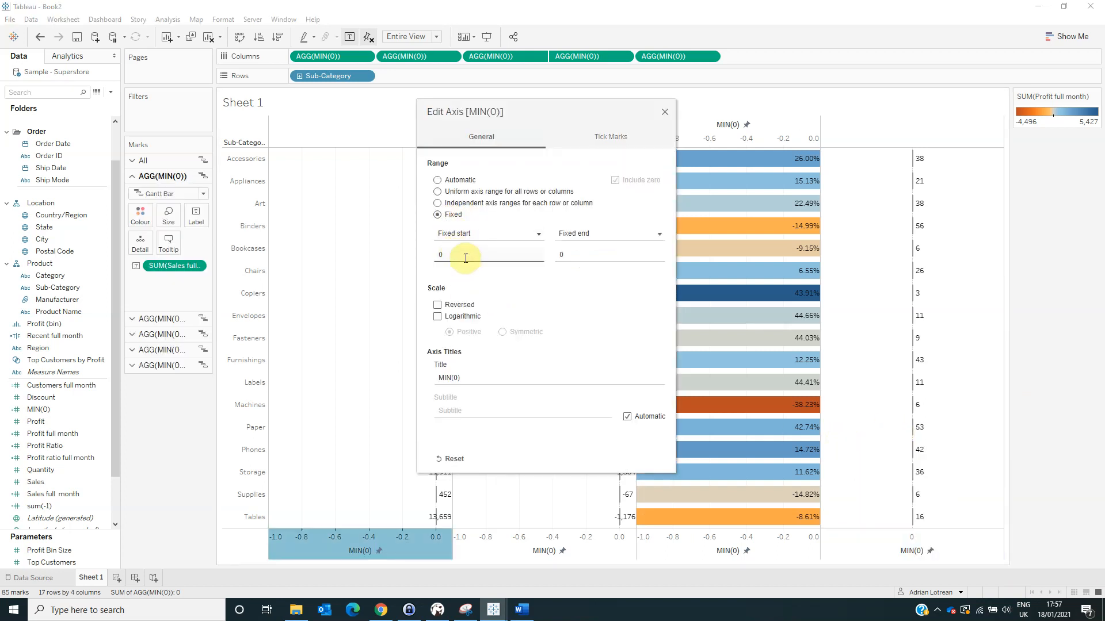
double_click(480, 256)
text(-1)
double_click(579, 253)
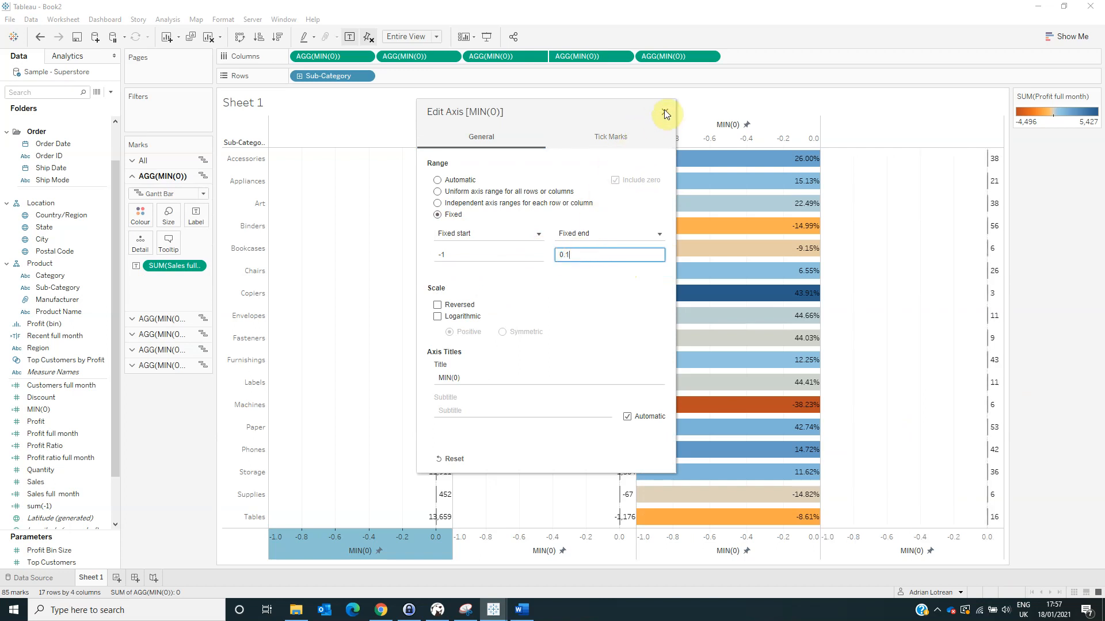
click(666, 115)
Maximise the mark size on the first MIN(0) axis and make its sales marks fully transparent.
double_click(360, 544)
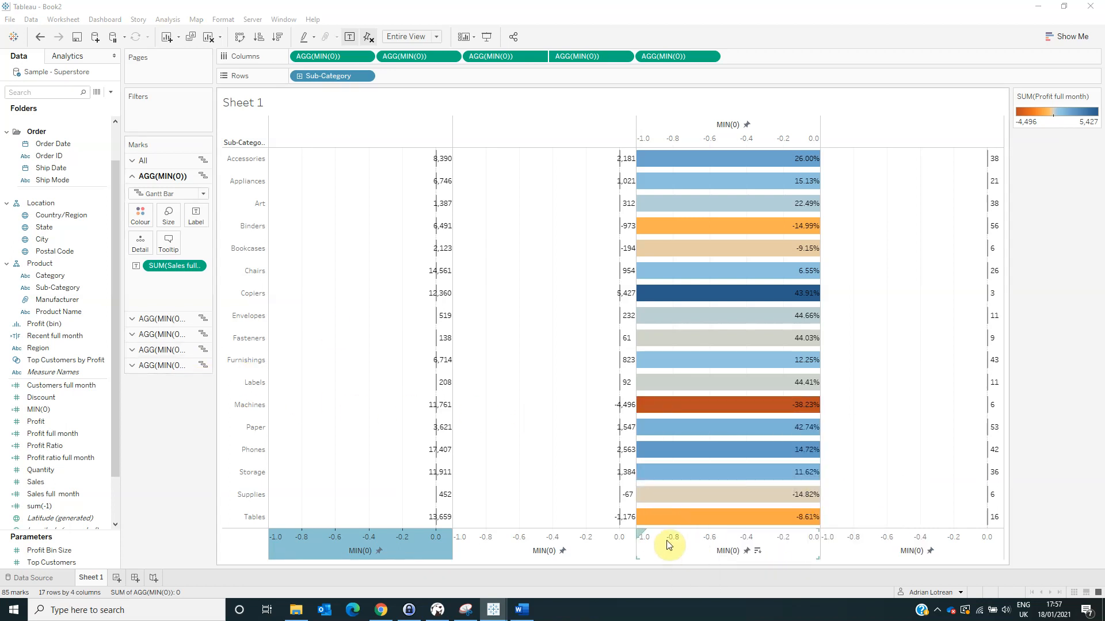
click(161, 335)
click(168, 246)
drag(246, 277, 259, 278)
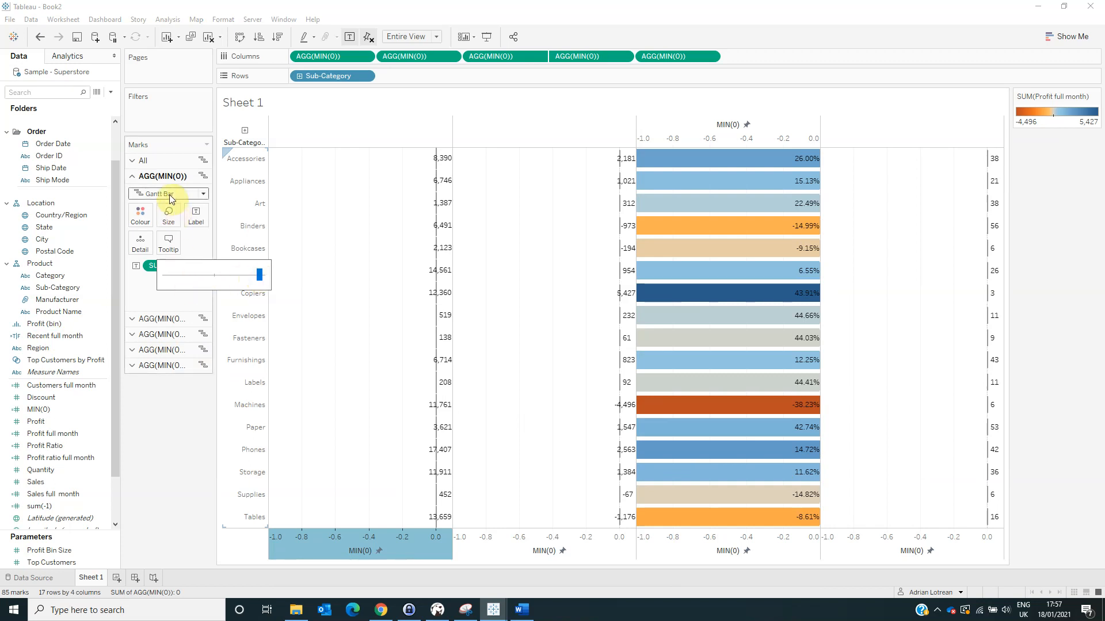
click(140, 215)
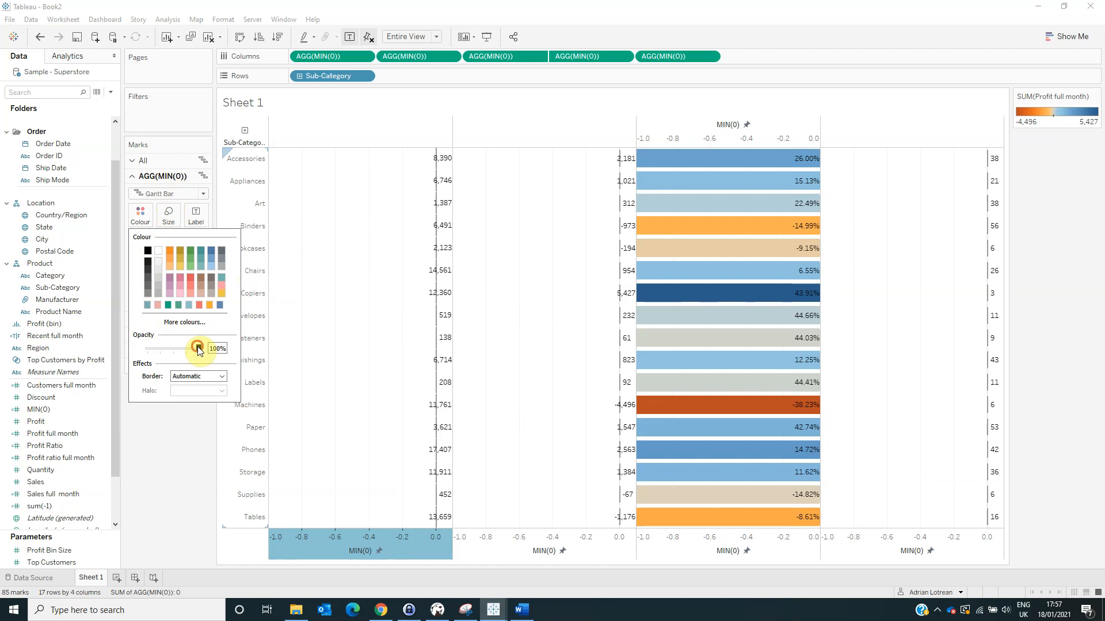
click(200, 495)
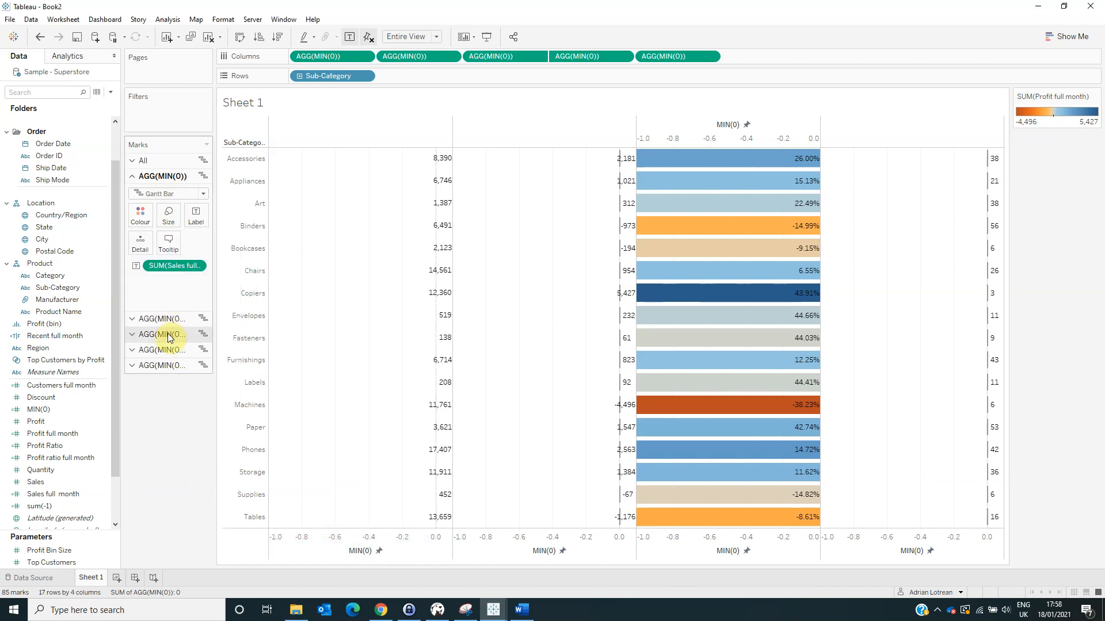
Set the colour opacity of the second MIN(0) axis's profit marks to 0%.
click(172, 332)
click(168, 197)
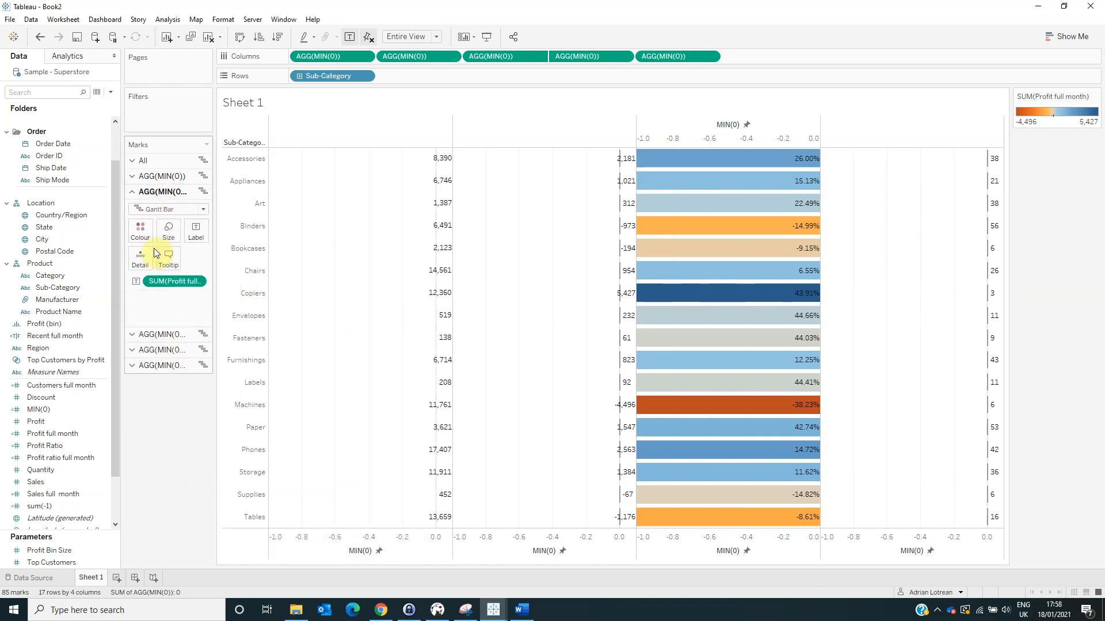
click(140, 230)
drag(198, 364, 120, 362)
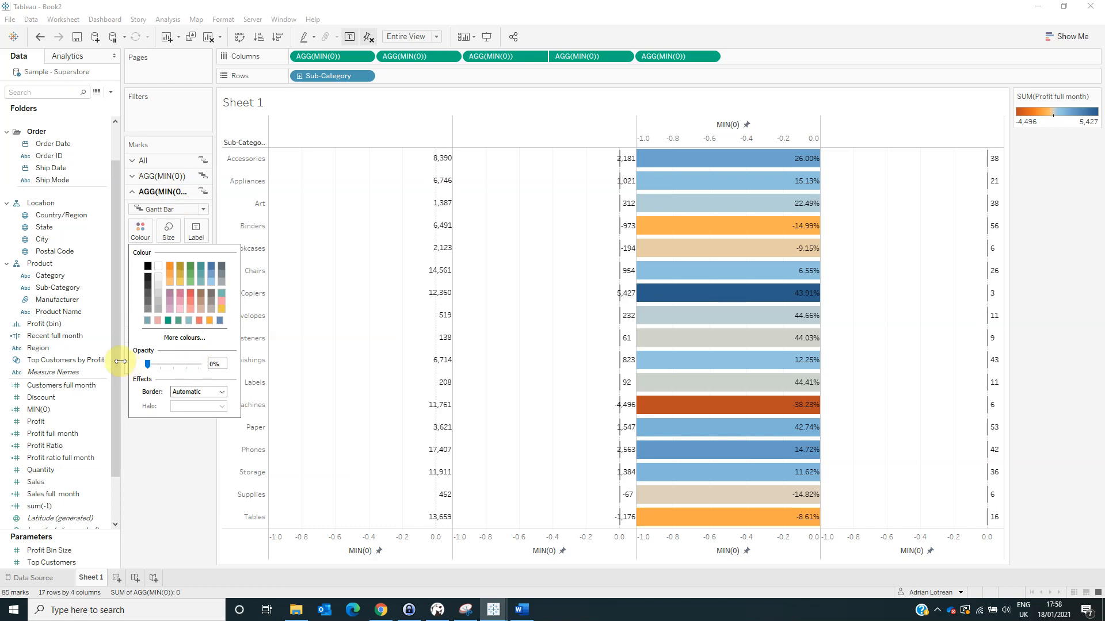
click(165, 456)
Set the mark opacity of the fourth and fifth MIN(0) fields, profit ratio and customers, to 0%.
click(156, 346)
click(141, 262)
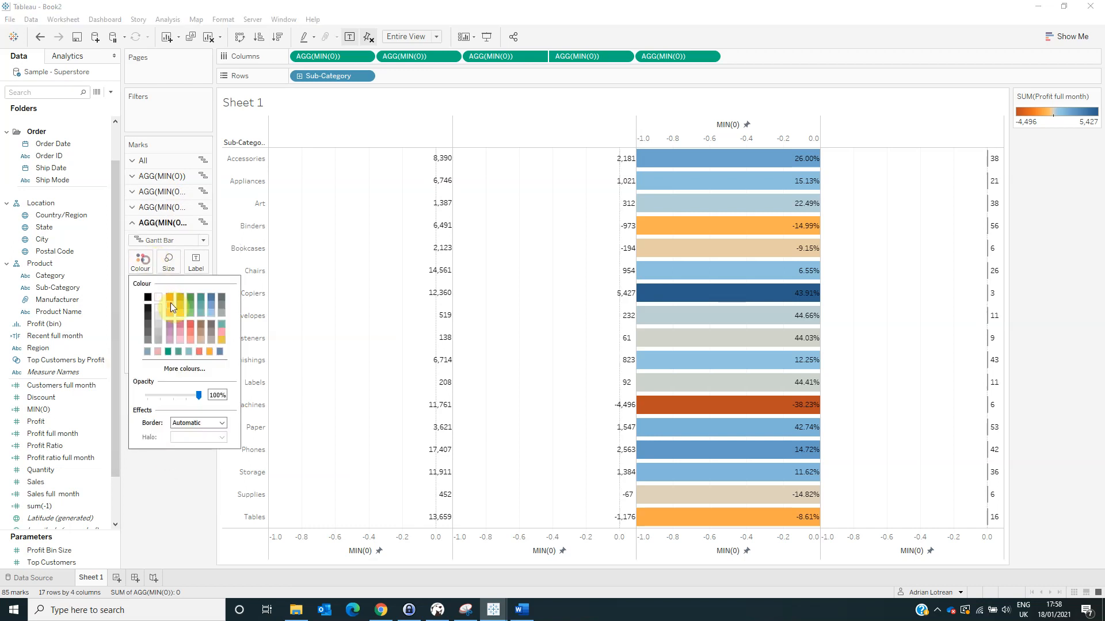
click(194, 501)
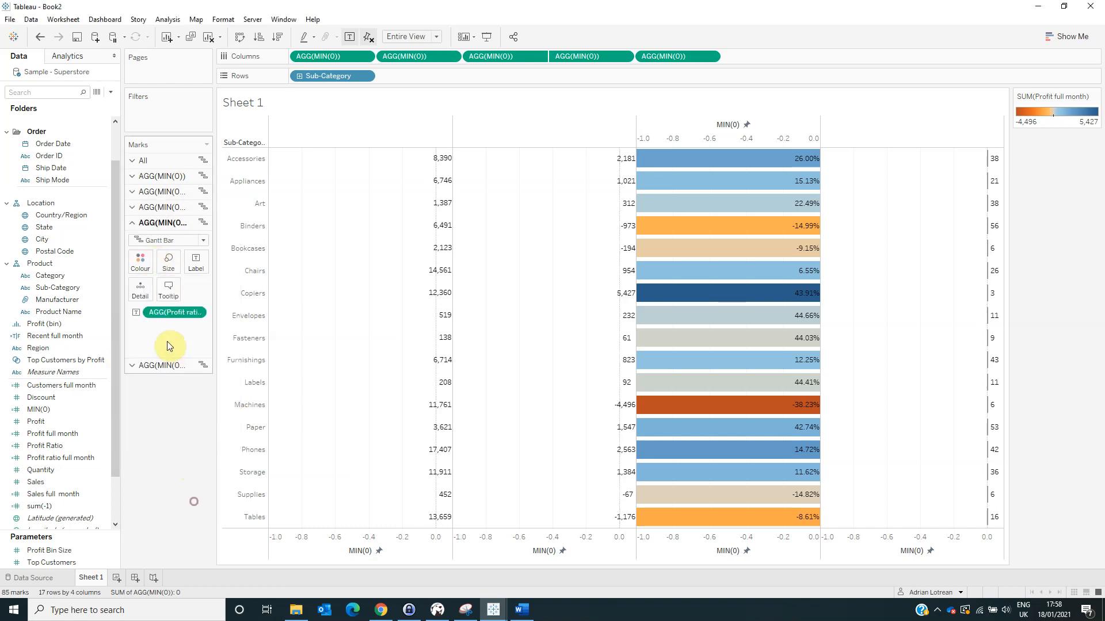
click(150, 367)
click(140, 276)
drag(195, 410, 136, 412)
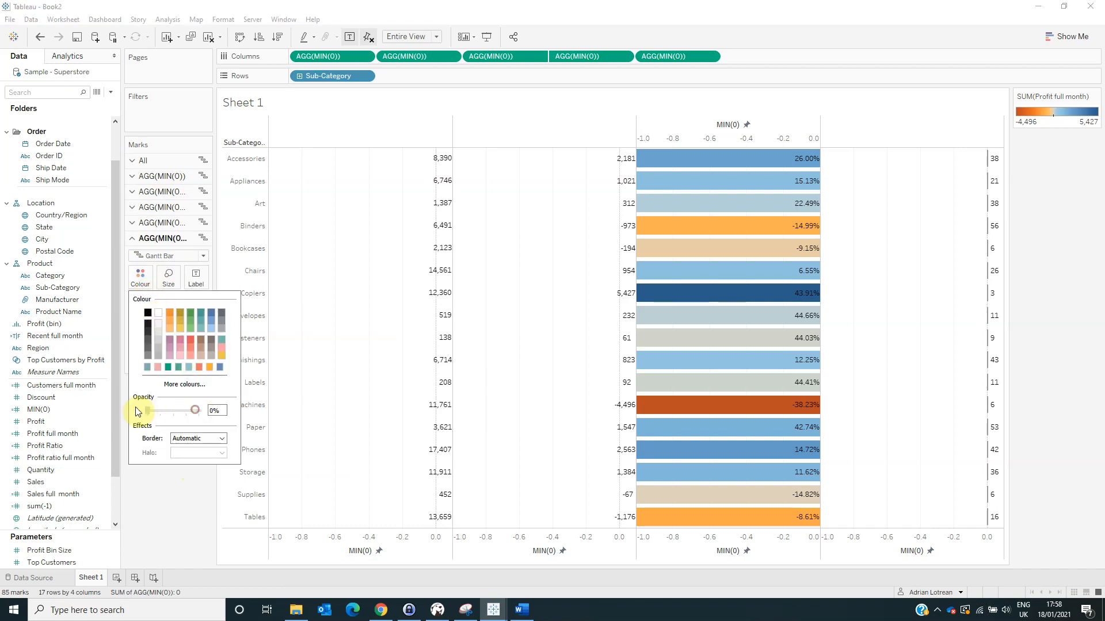
Apply the Red-Black Diverging palette to the Profit full month colours, trying the reversed order before restoring the original direction.
click(1093, 99)
click(1068, 110)
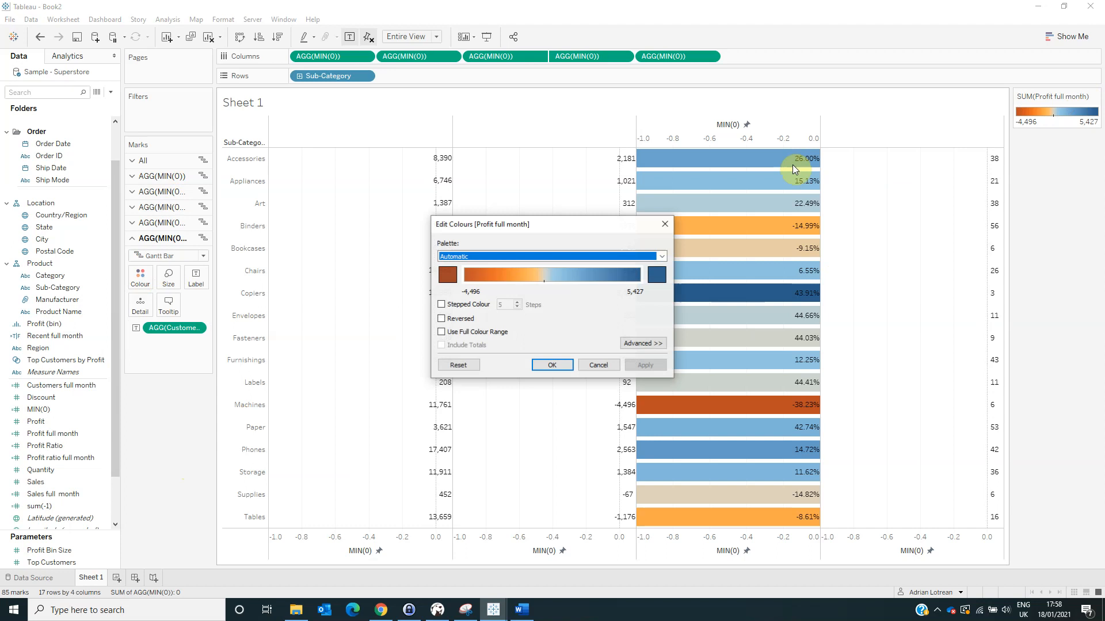
click(513, 256)
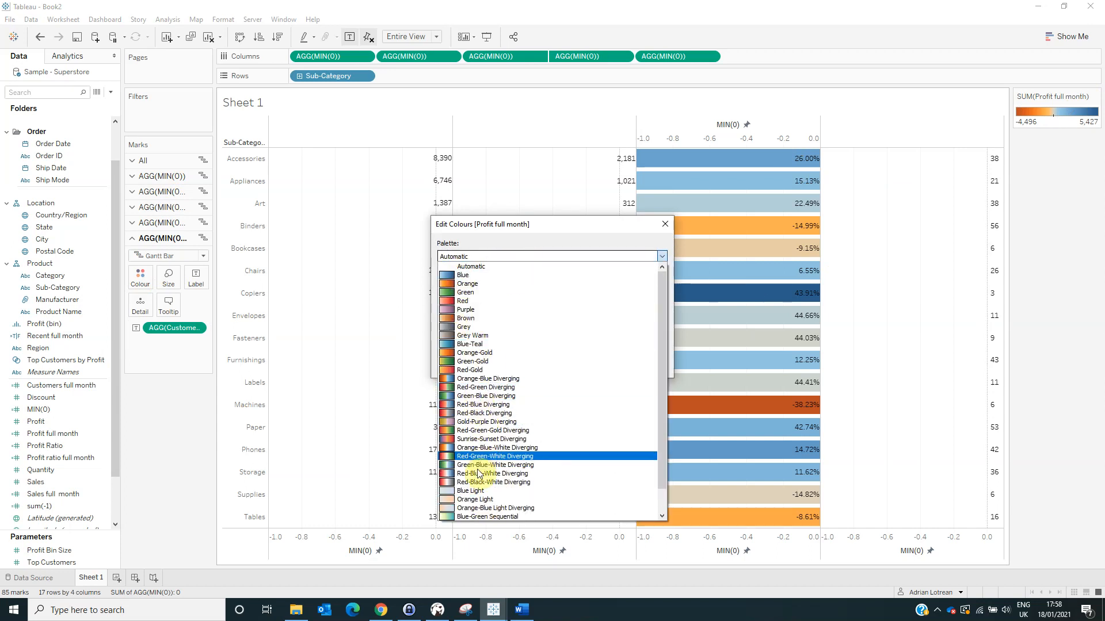
click(479, 413)
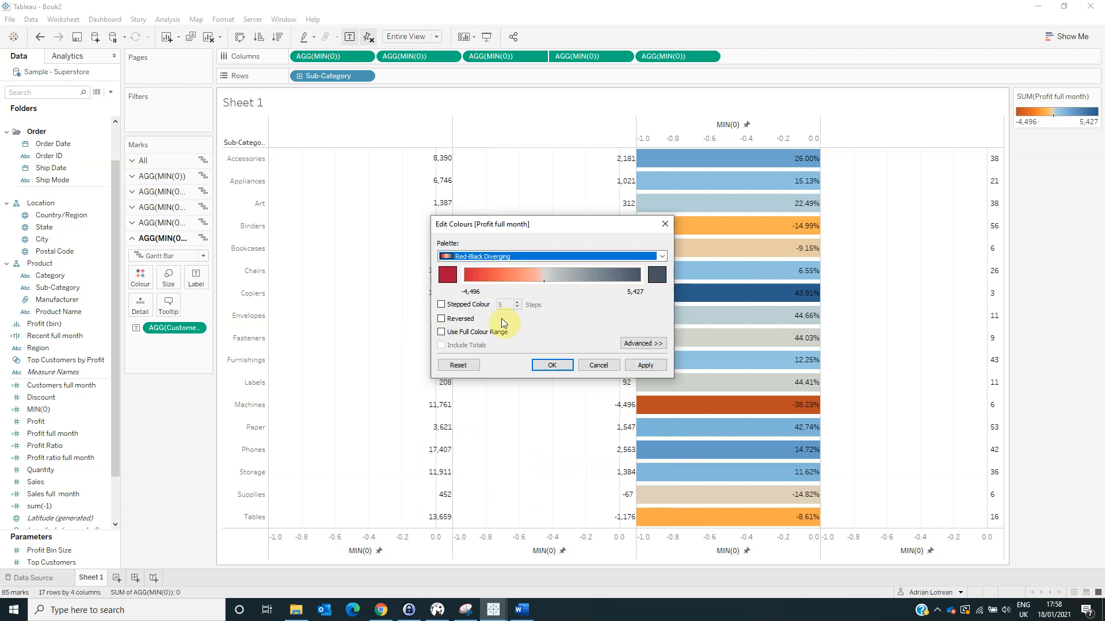
click(460, 320)
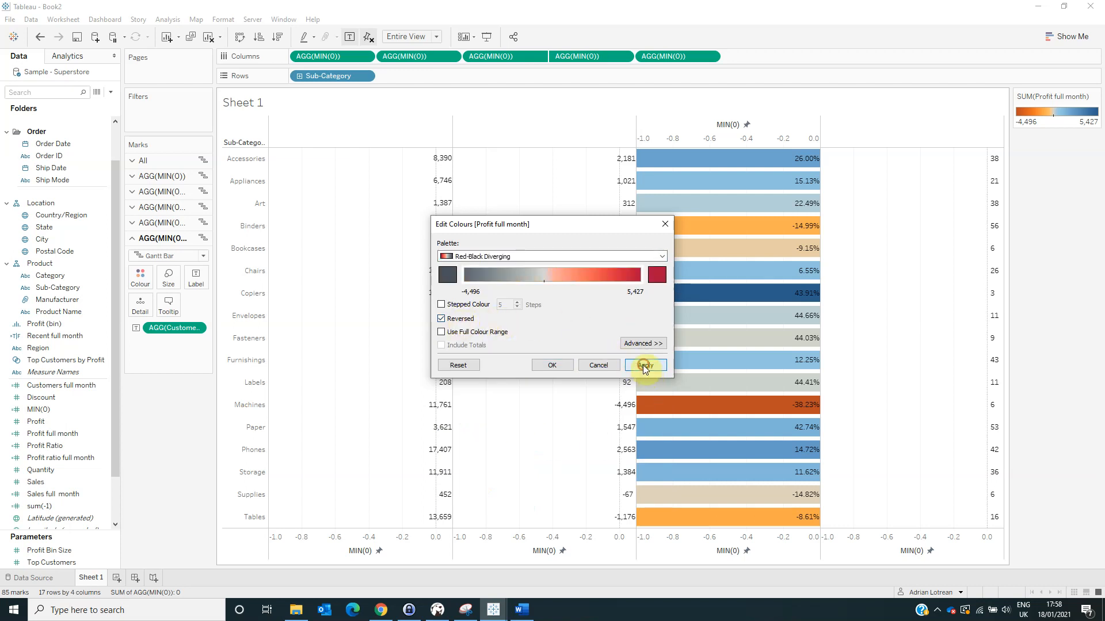
click(643, 365)
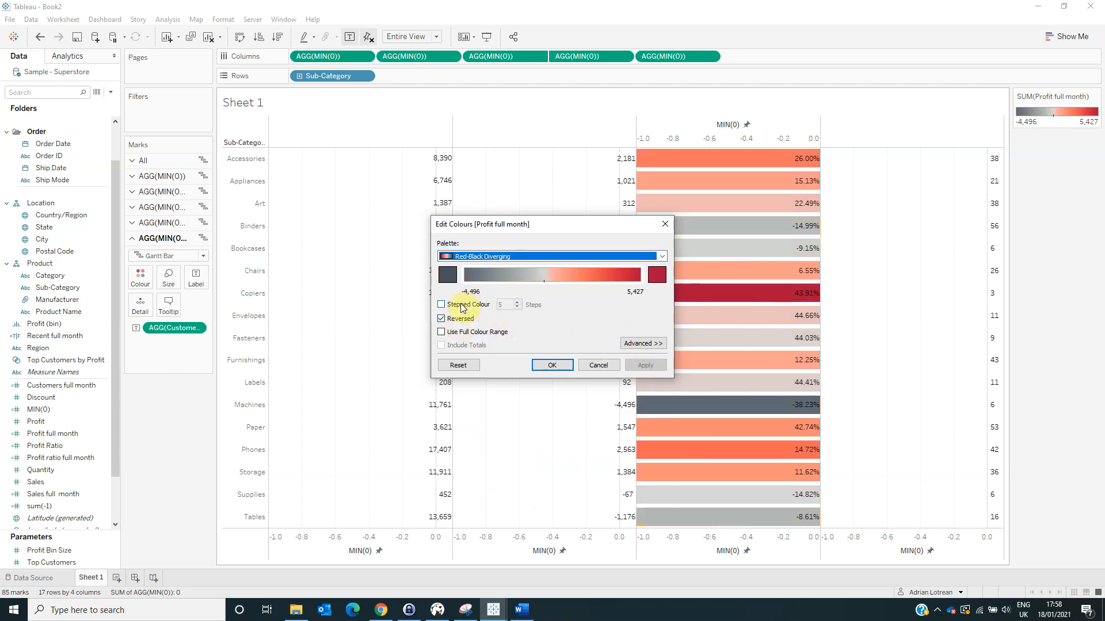
click(458, 320)
click(630, 367)
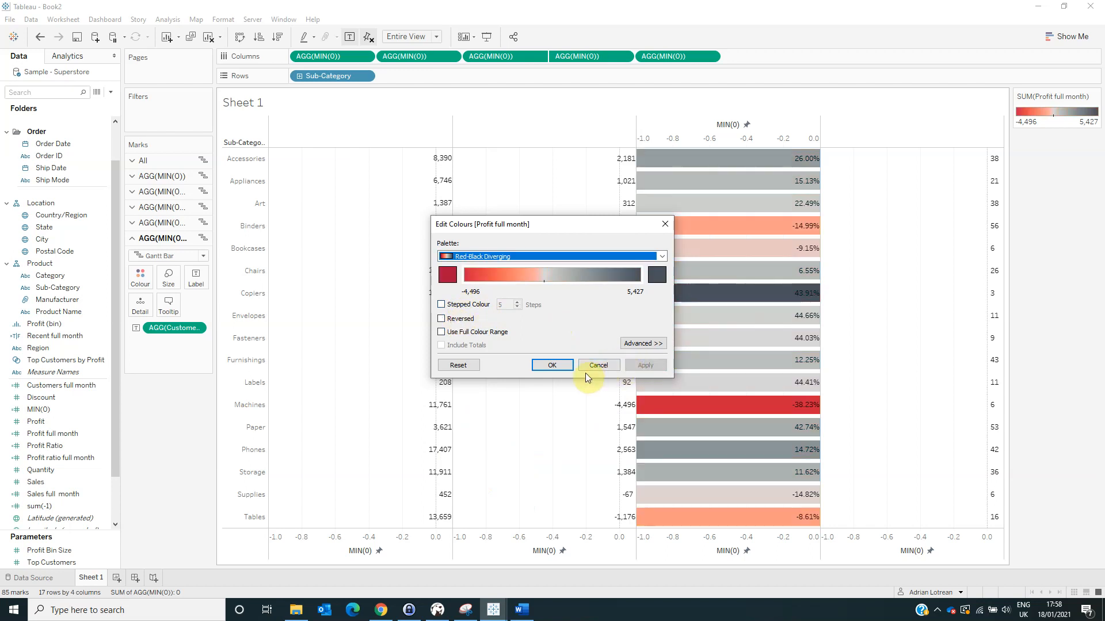
click(551, 366)
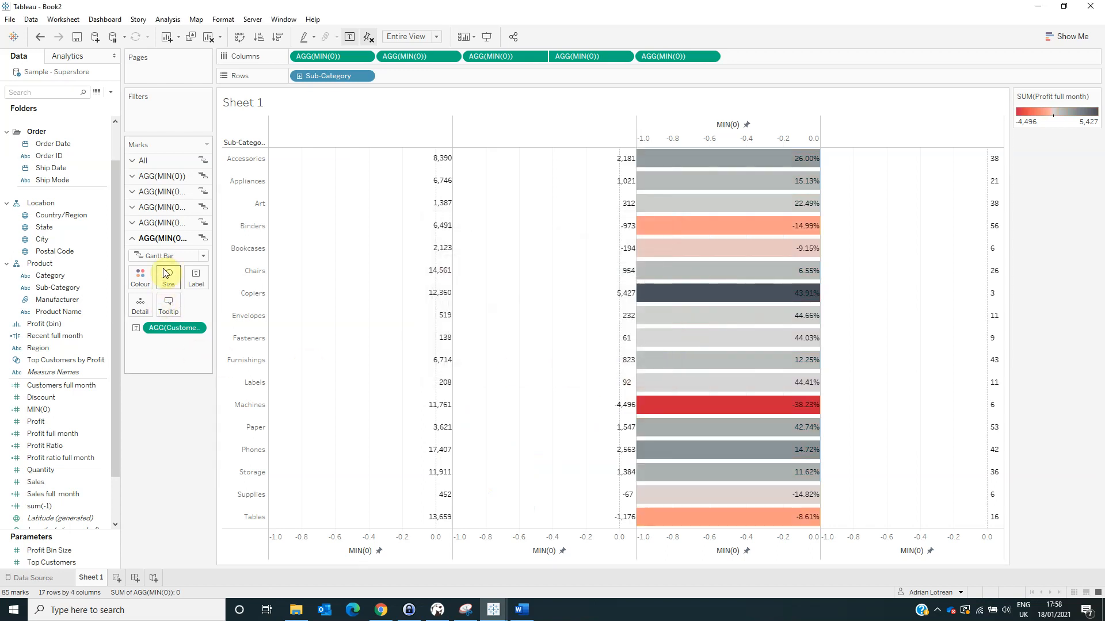
Set the colour opacity of the third MIN(0) field's profit ratio marks to 65% and give them a black border.
click(178, 223)
click(143, 265)
click(152, 209)
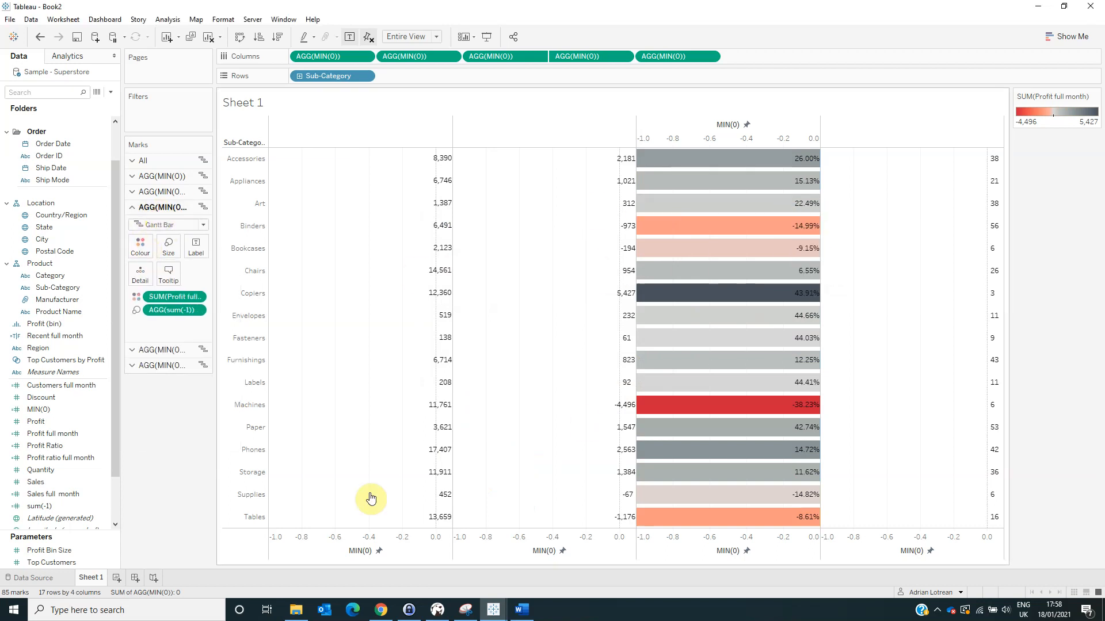
click(141, 244)
drag(193, 310, 176, 310)
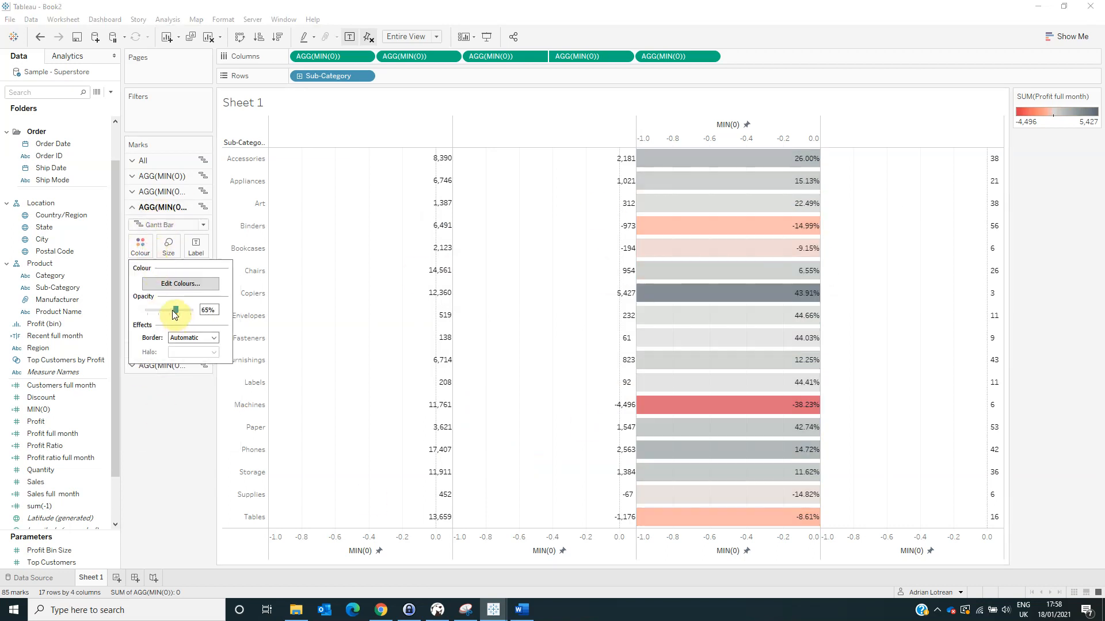
click(178, 337)
click(176, 381)
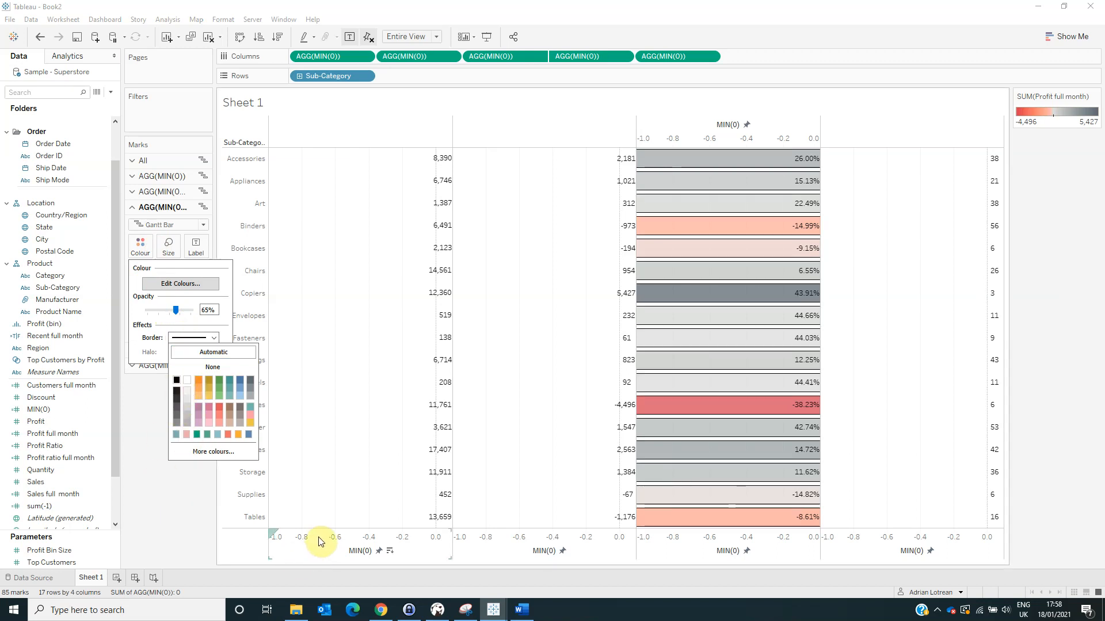
Hide the axis headers of the MIN(0) columns.
click(388, 543)
right_click(387, 543)
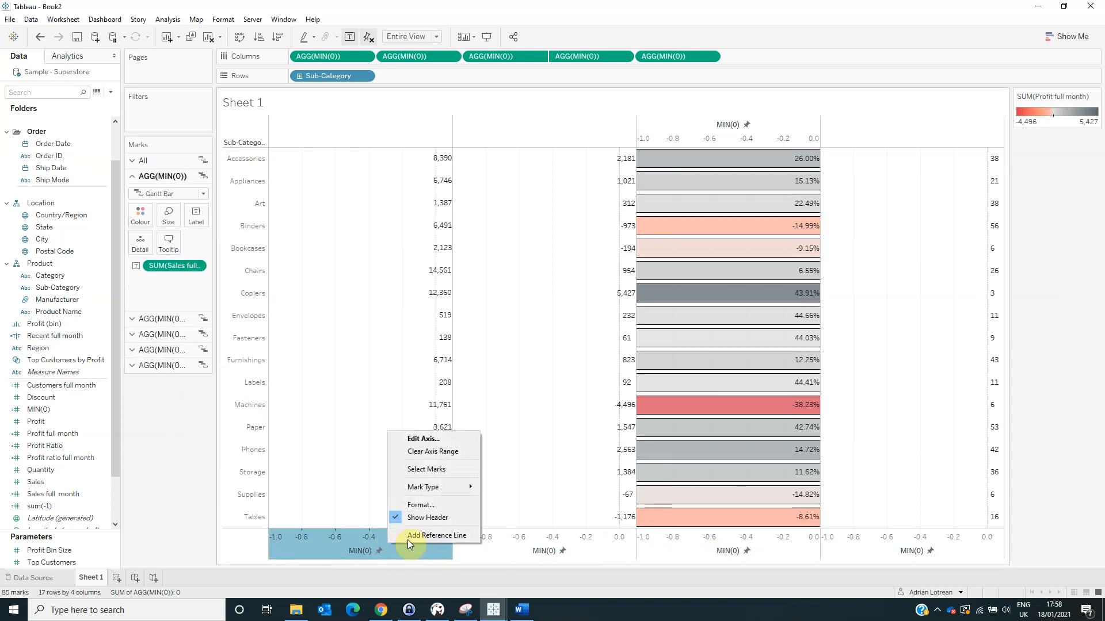
click(429, 518)
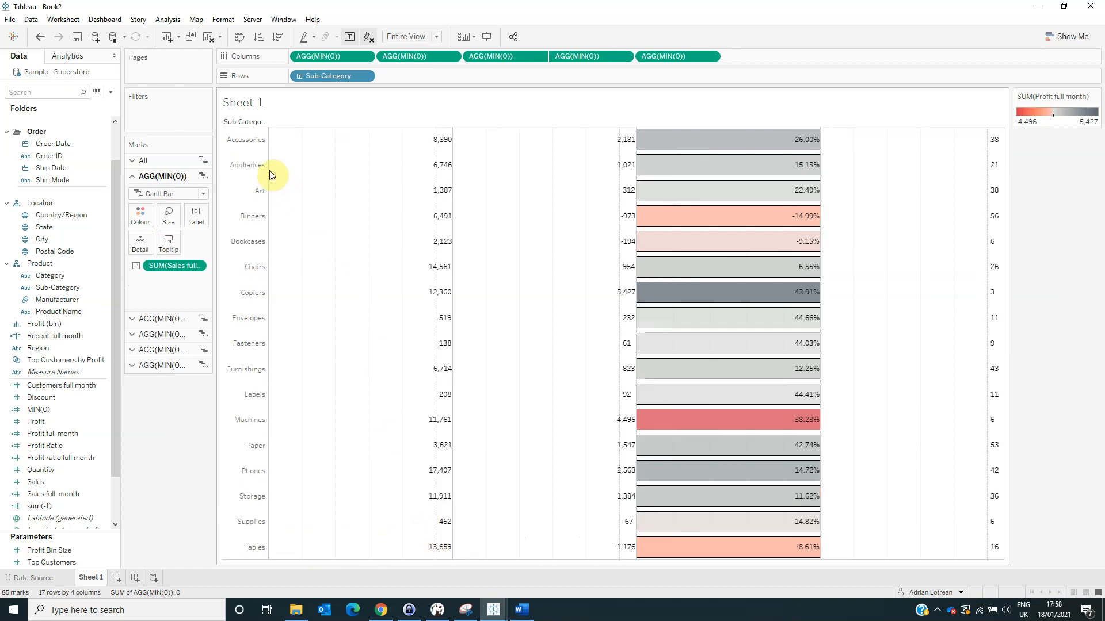
Format the Sub-Category row labels with a bold, larger header font.
click(245, 140)
right_click(245, 140)
click(248, 204)
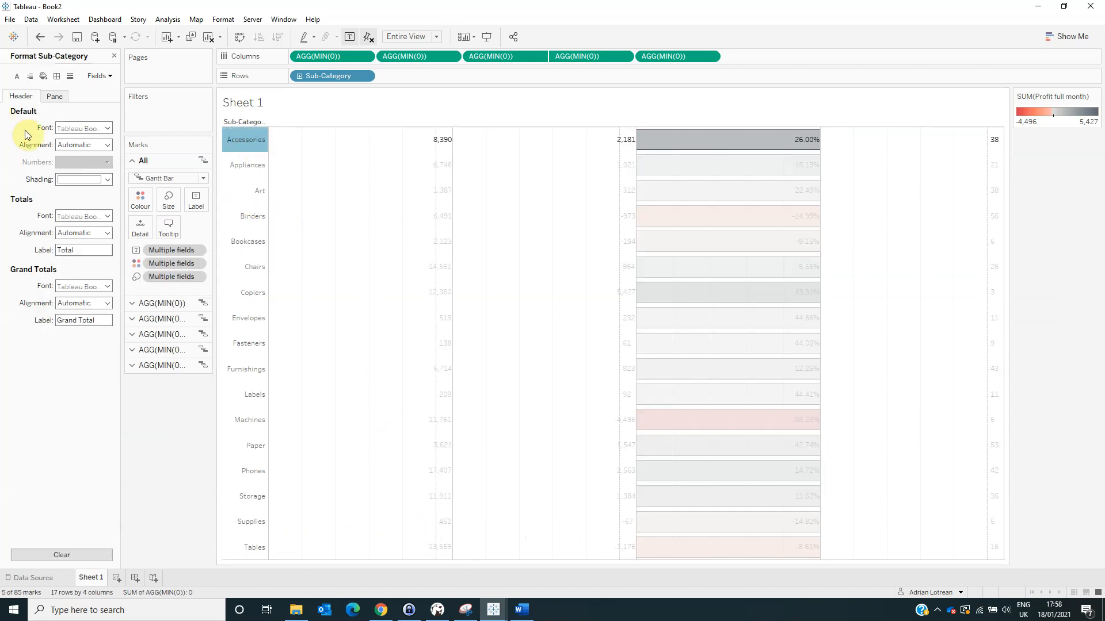
click(74, 129)
click(98, 160)
click(85, 160)
click(71, 188)
click(67, 129)
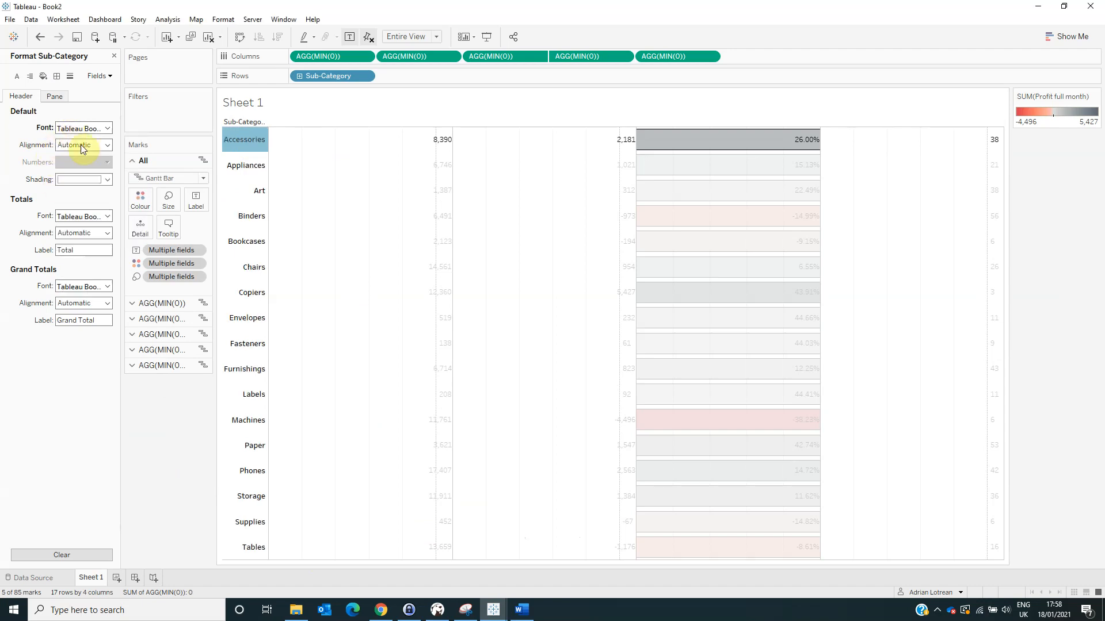
Centre the Sub-Category labels horizontally and widen their column so the full names fit.
click(77, 144)
click(80, 195)
click(153, 440)
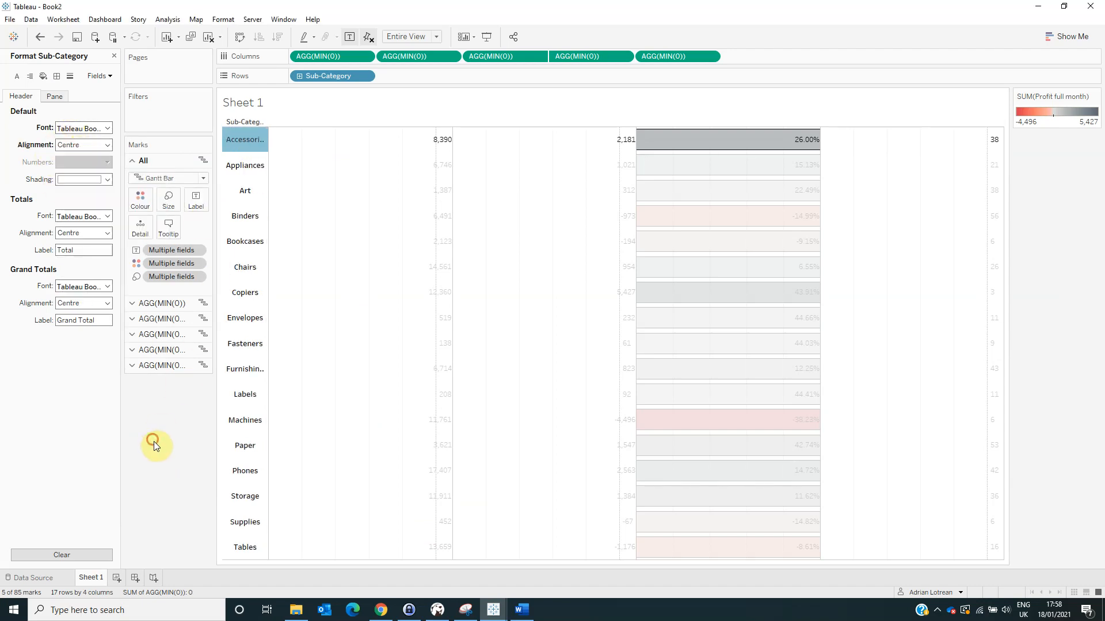
drag(267, 178, 298, 178)
Set the worksheet's zero lines and the column grid lines to None.
right_click(355, 179)
click(403, 240)
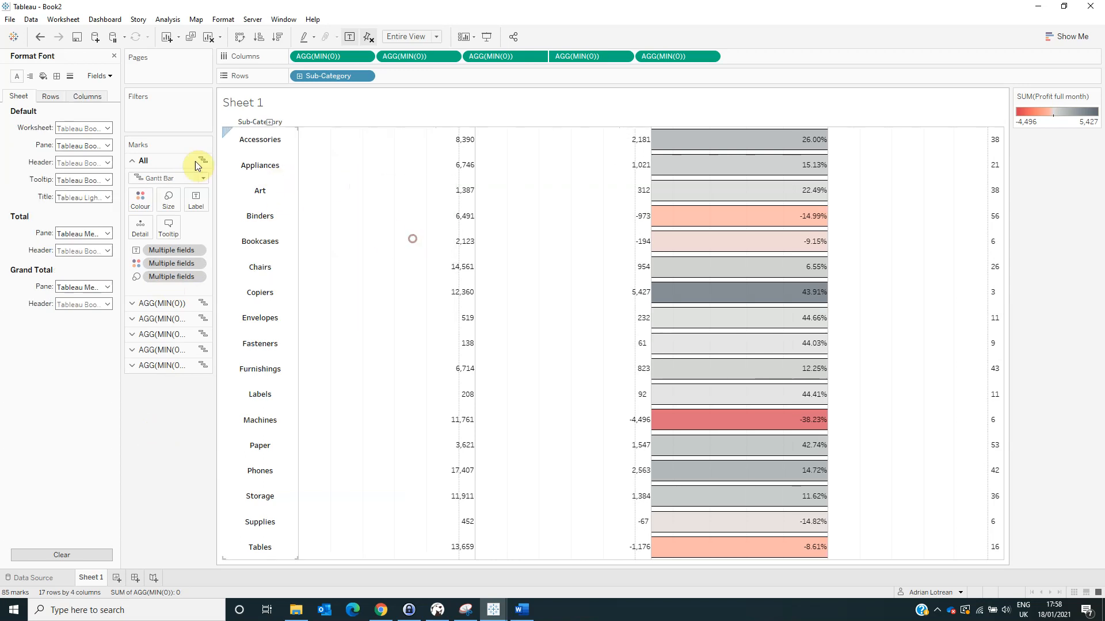
click(69, 76)
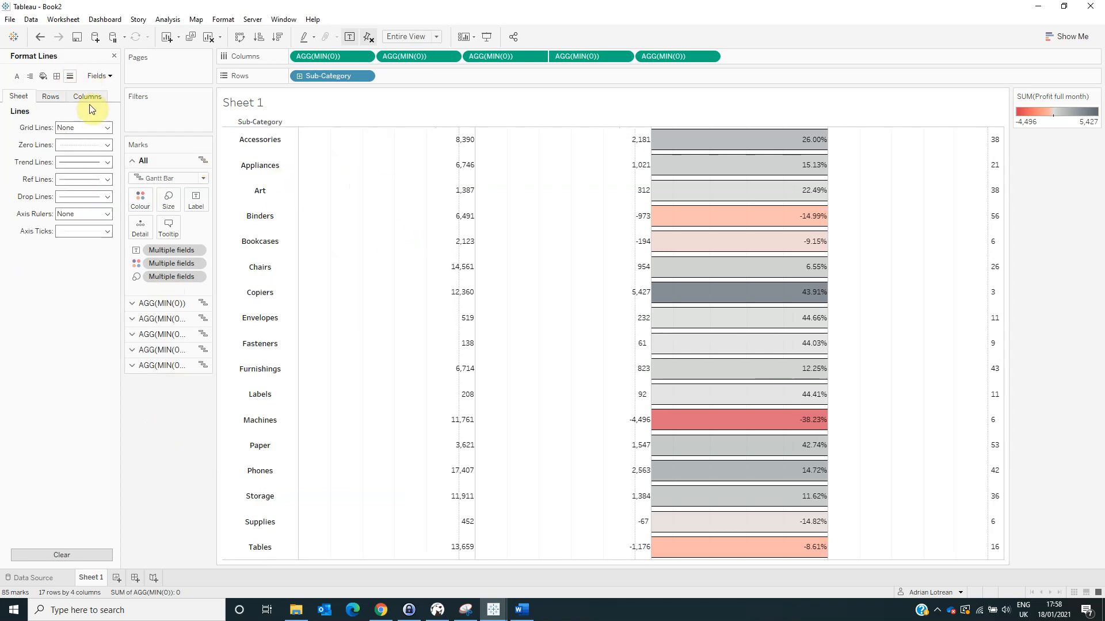
click(73, 145)
click(88, 160)
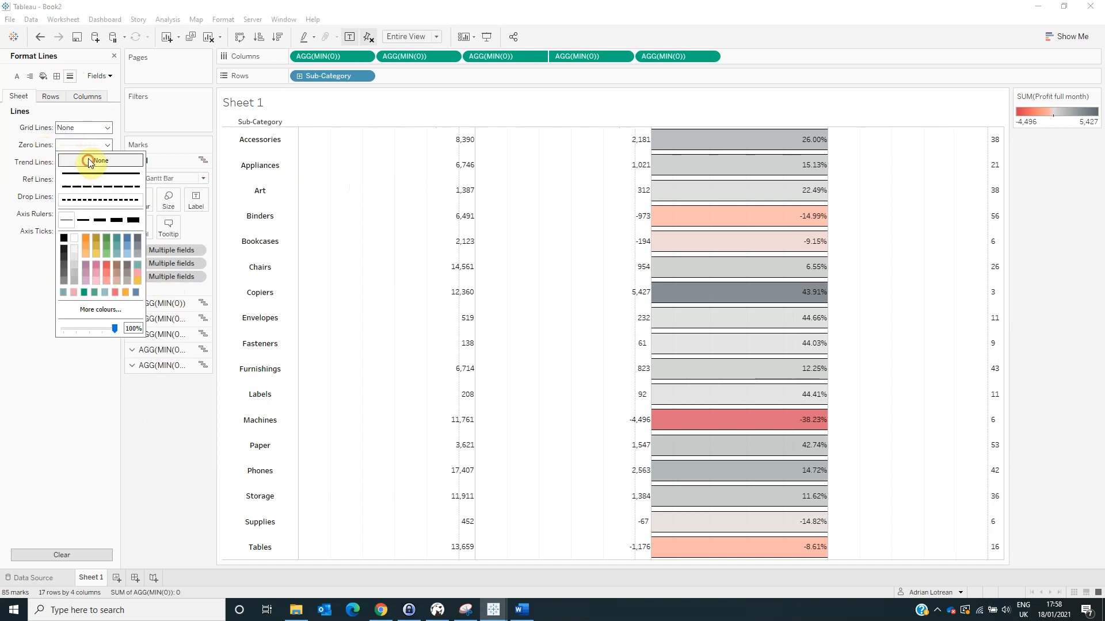
click(83, 101)
click(73, 128)
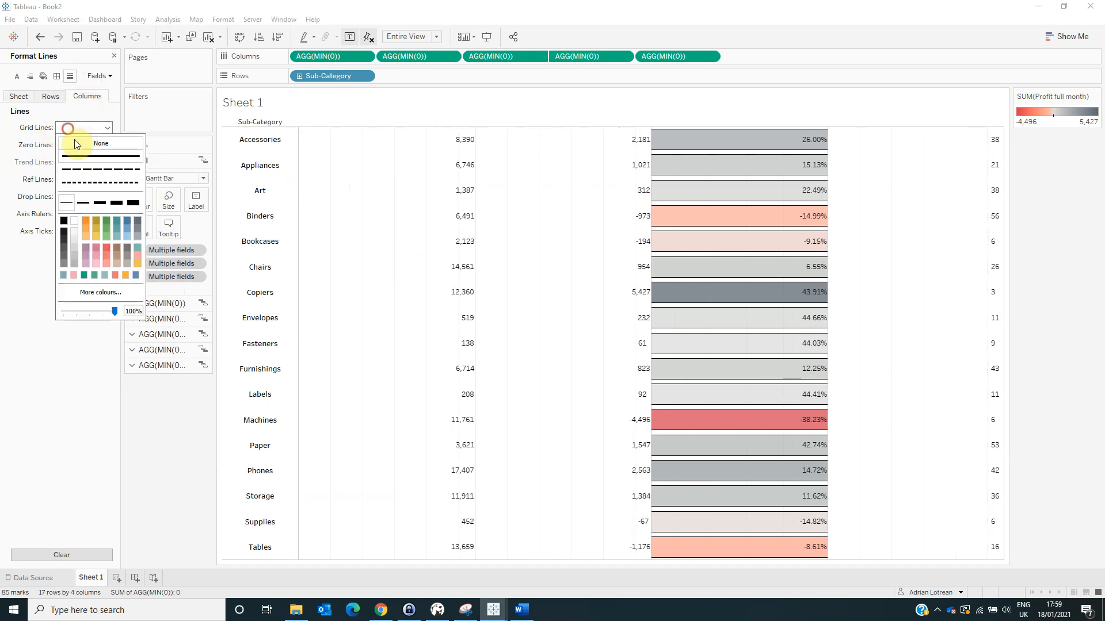
click(75, 150)
click(158, 427)
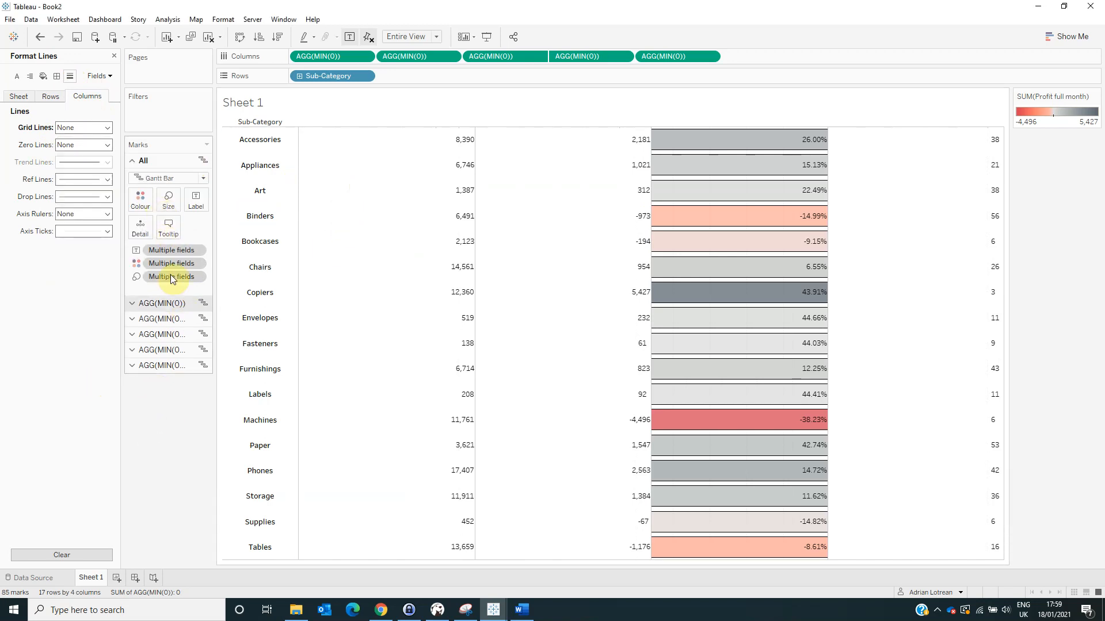
Format the default worksheet font as bold at size 11.
click(70, 21)
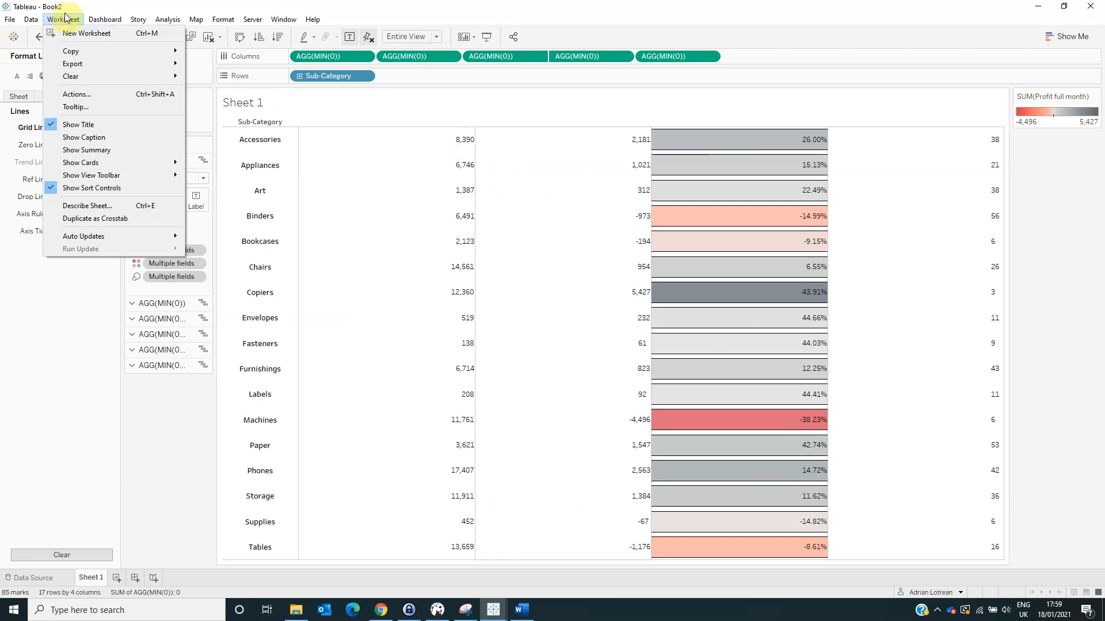
mouse_move(220, 21)
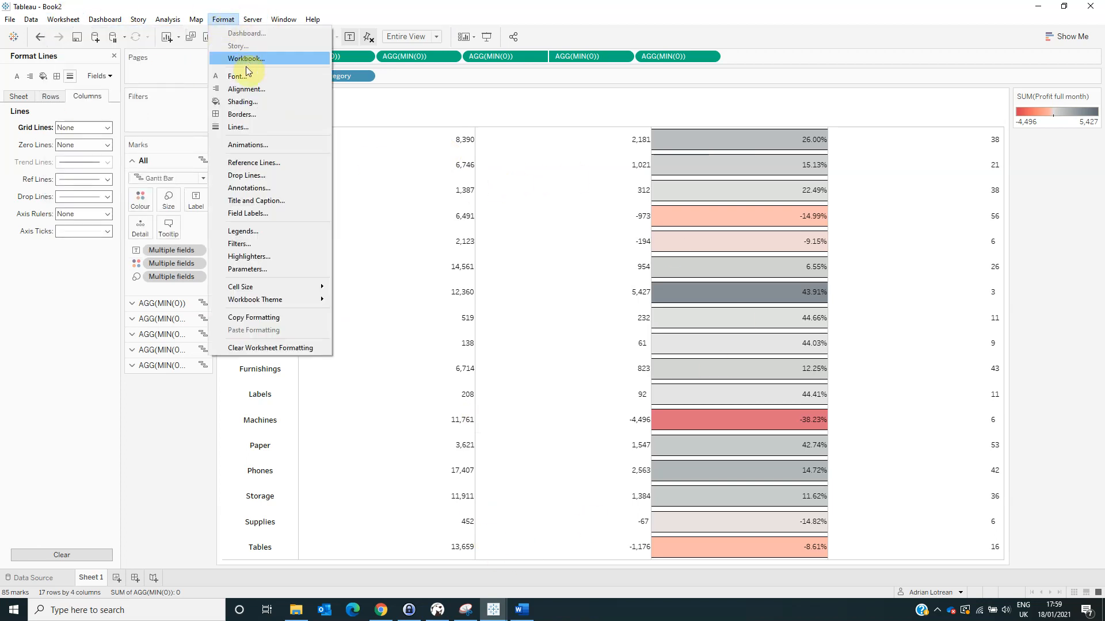
click(240, 81)
click(23, 96)
click(84, 129)
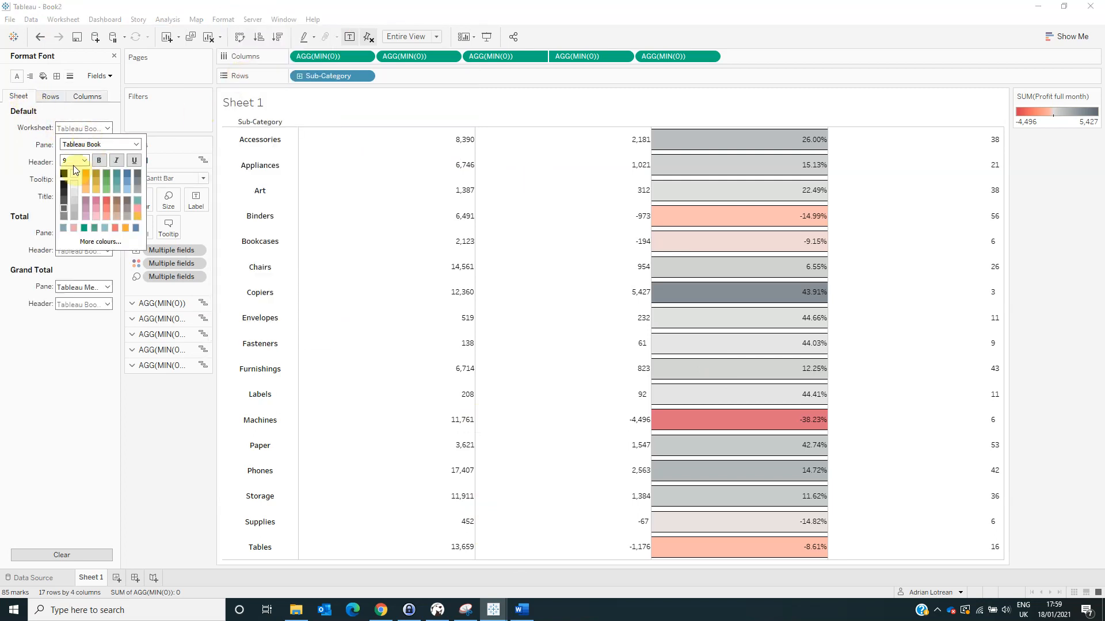
click(83, 161)
click(77, 185)
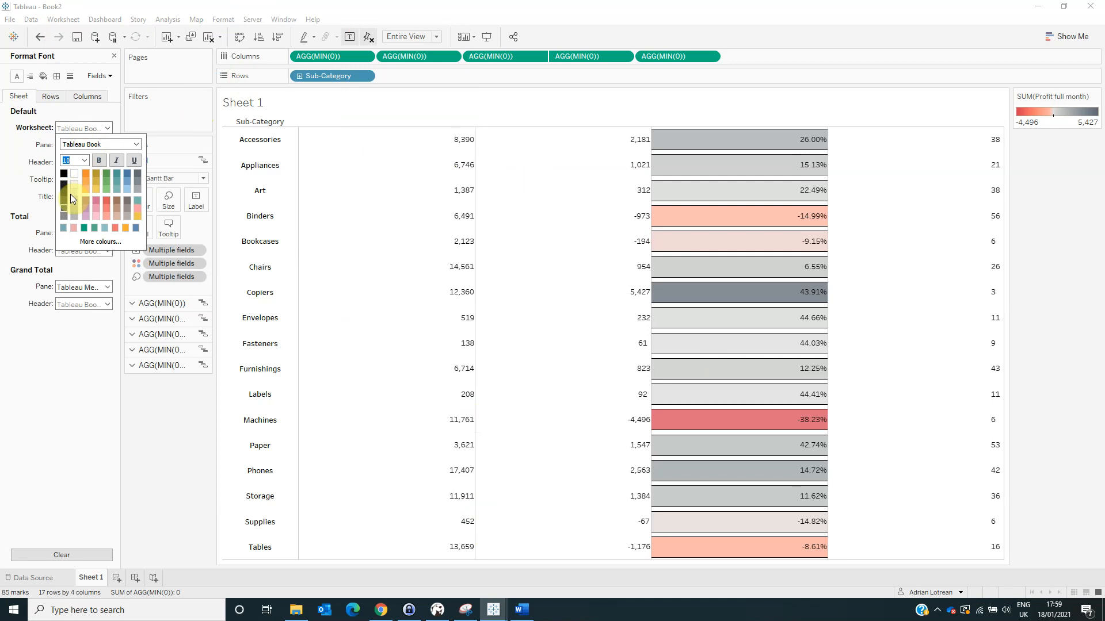
click(83, 161)
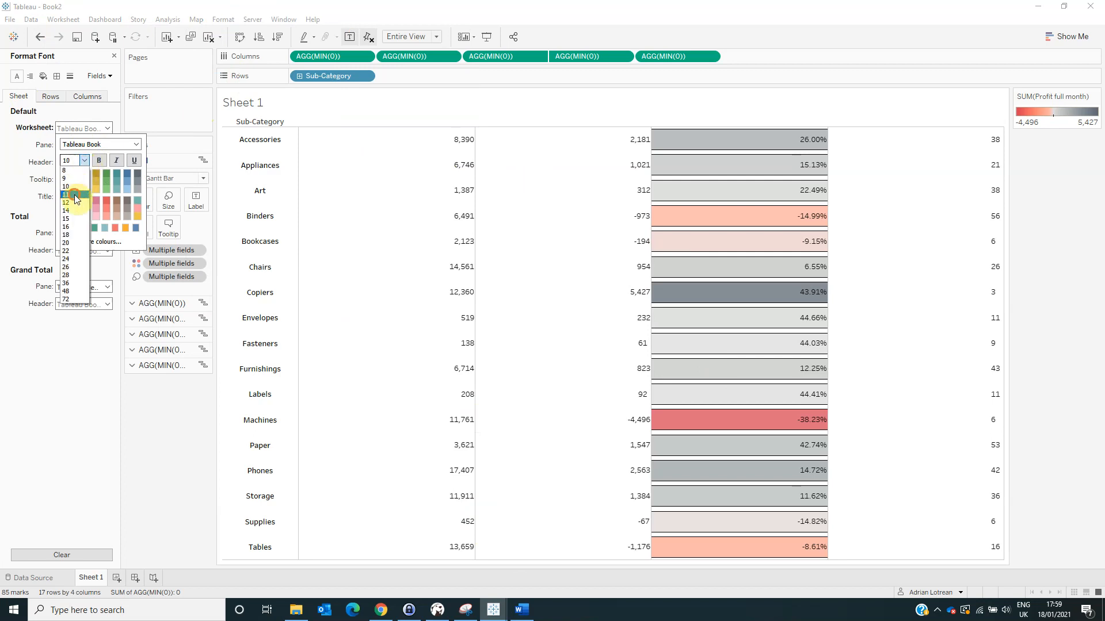
click(74, 195)
click(99, 162)
Hide the sheet title above the table.
right_click(245, 101)
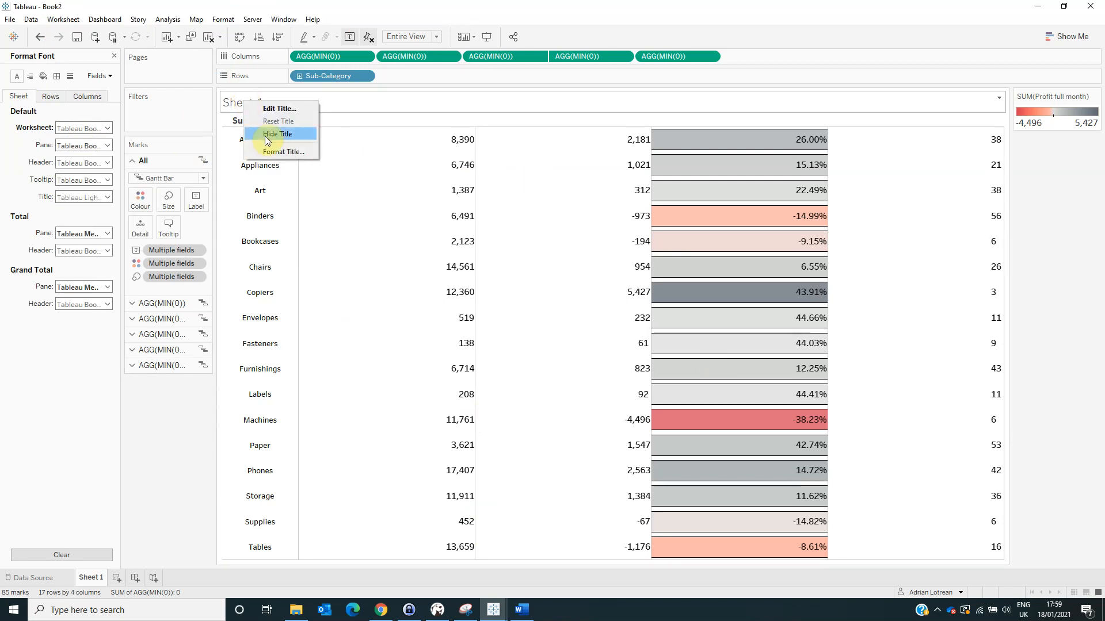
click(267, 134)
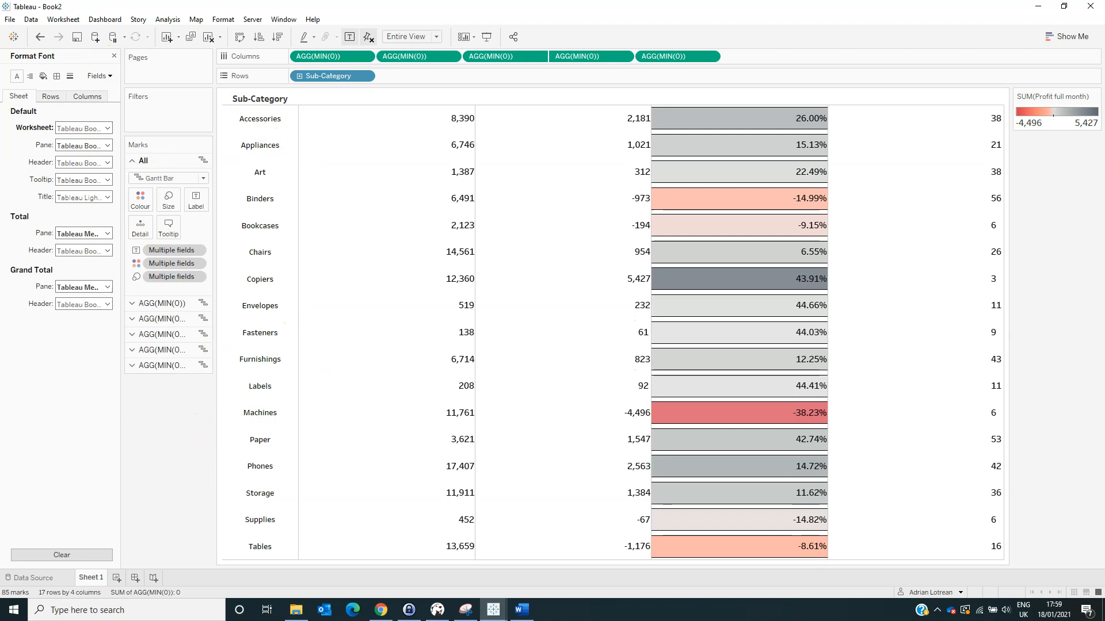
key(alt+Tab)
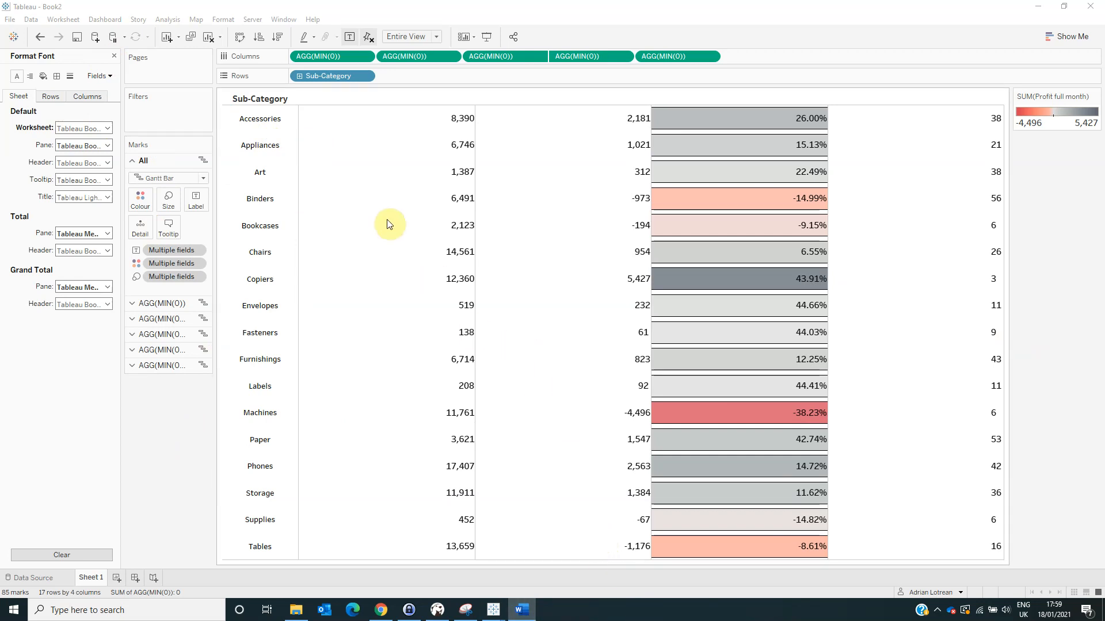
Show the MIN(0) axis headers again and set the first axis's tick marks to None.
right_click(321, 57)
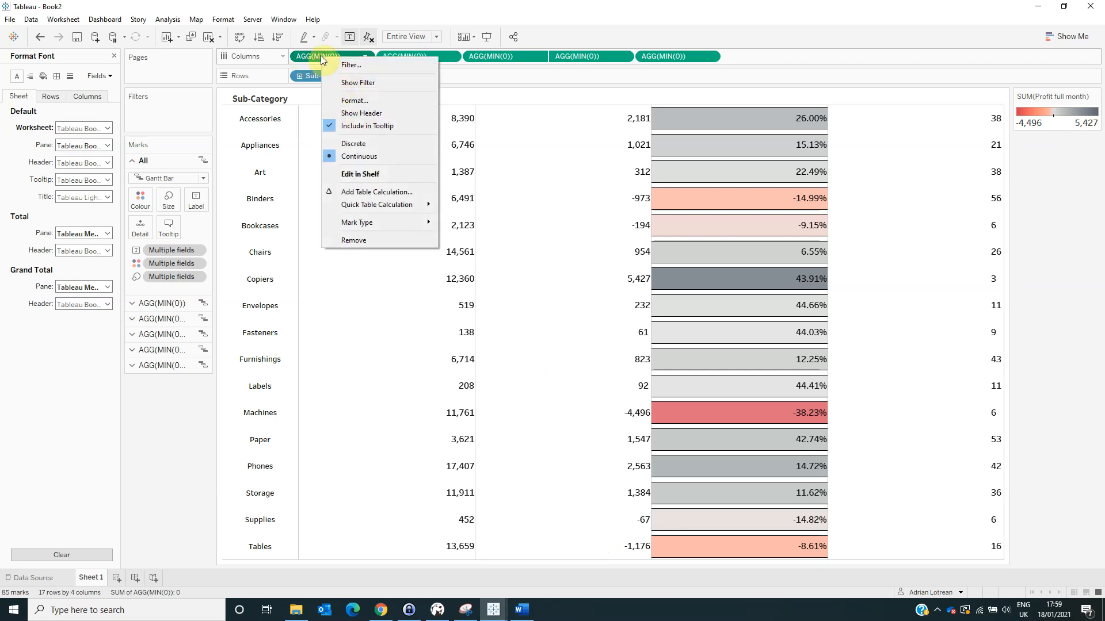
click(348, 114)
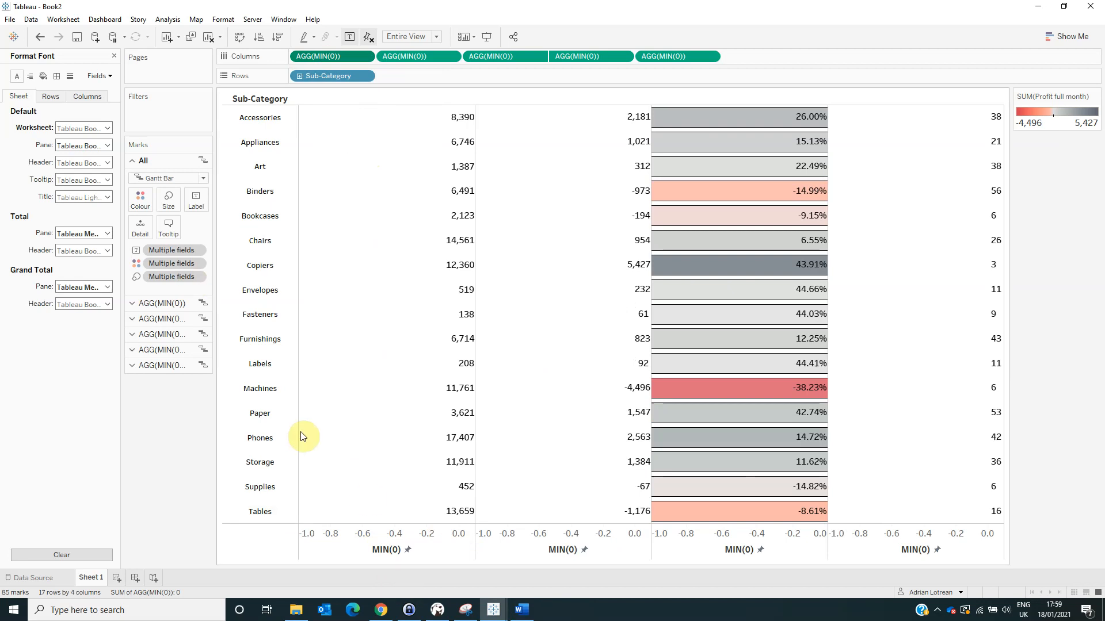
right_click(365, 551)
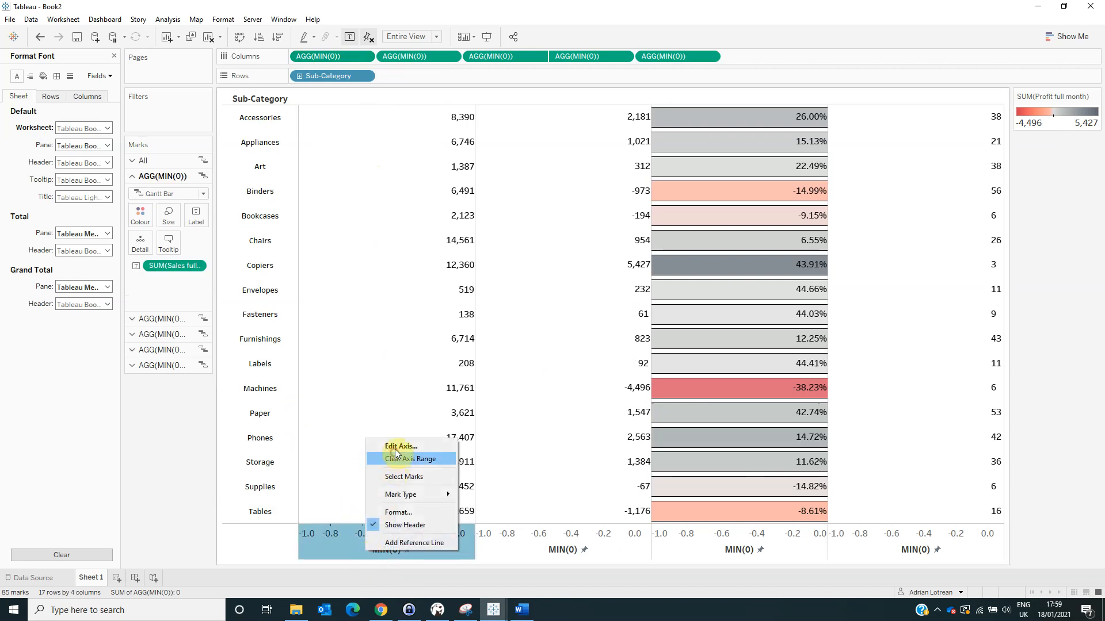
click(397, 447)
click(578, 137)
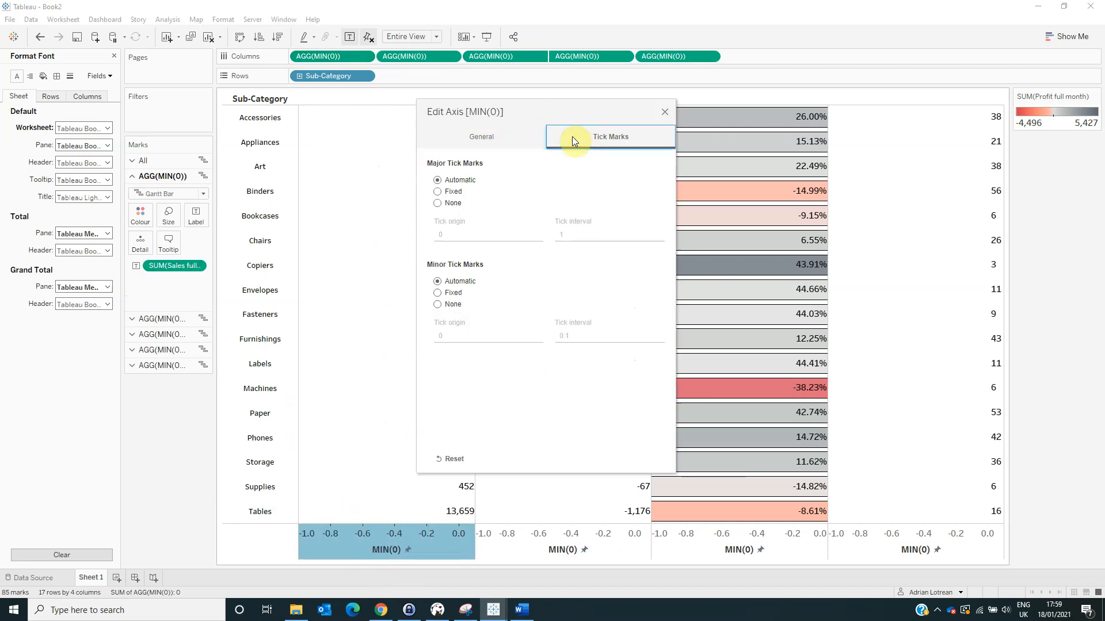
click(452, 202)
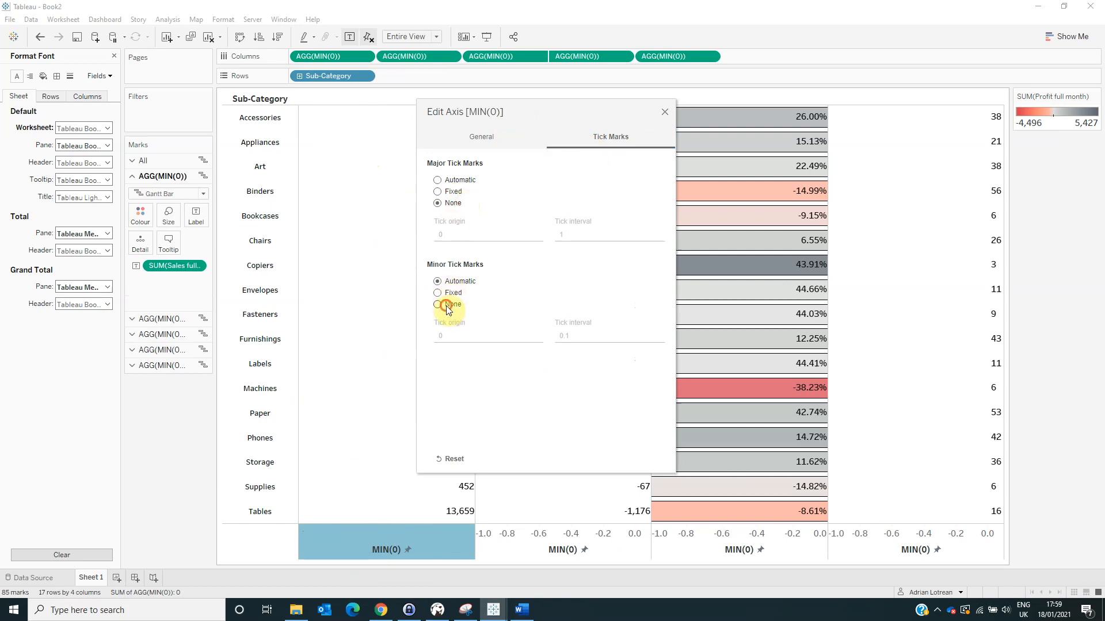
Title the first MIN(0) axis "Sales Recent Month", copy the title text and close the axis settings.
click(479, 138)
click(473, 378)
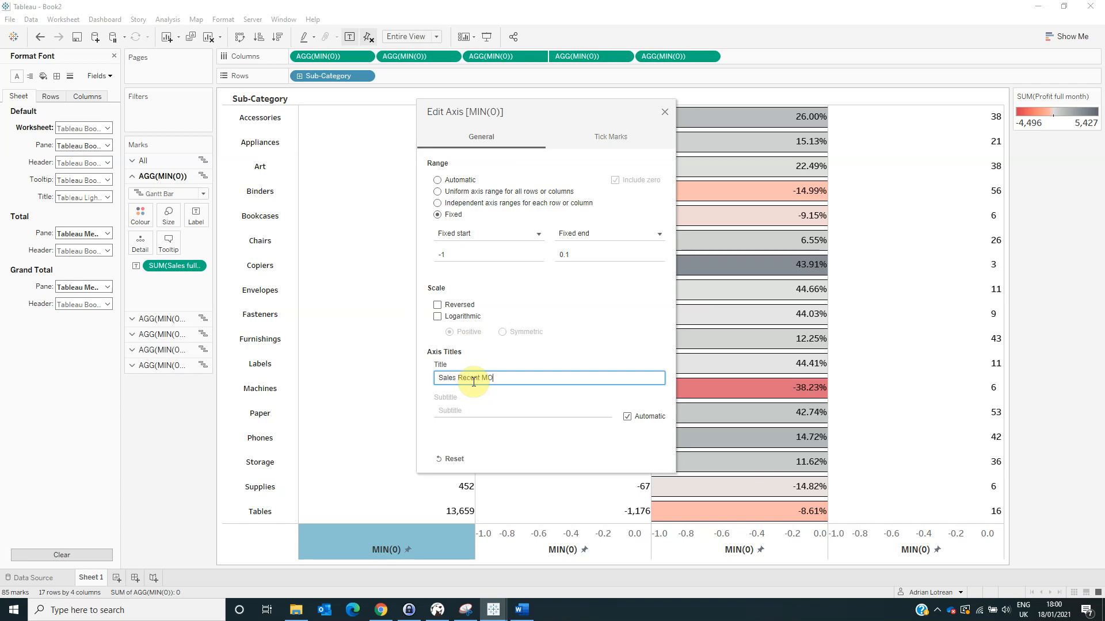
text(th)
key(ctrl+a)
key(ctrl+c)
click(663, 111)
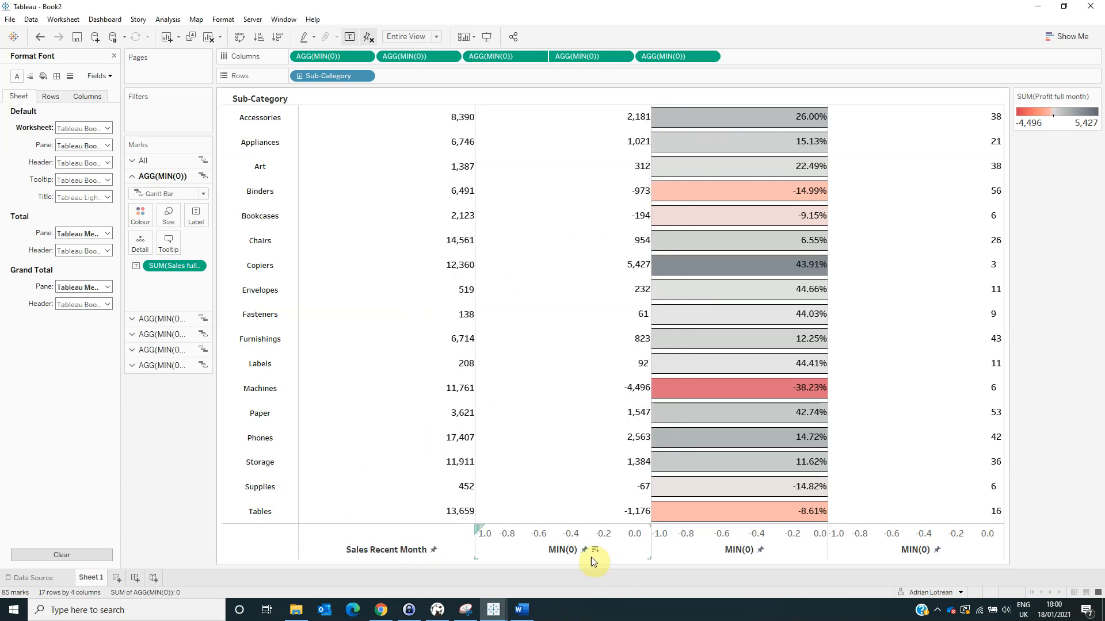
Title the second MIN(0) axis "Profit Recent Month", copy the title text and close the axis settings.
right_click(539, 539)
click(576, 421)
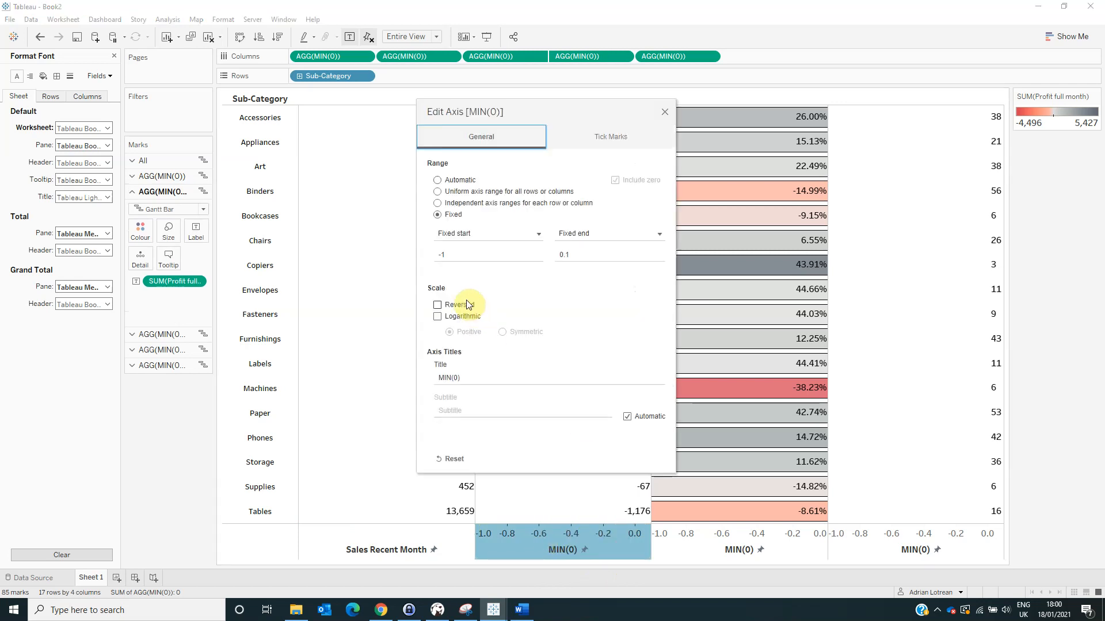
click(475, 377)
key(ctrl+v)
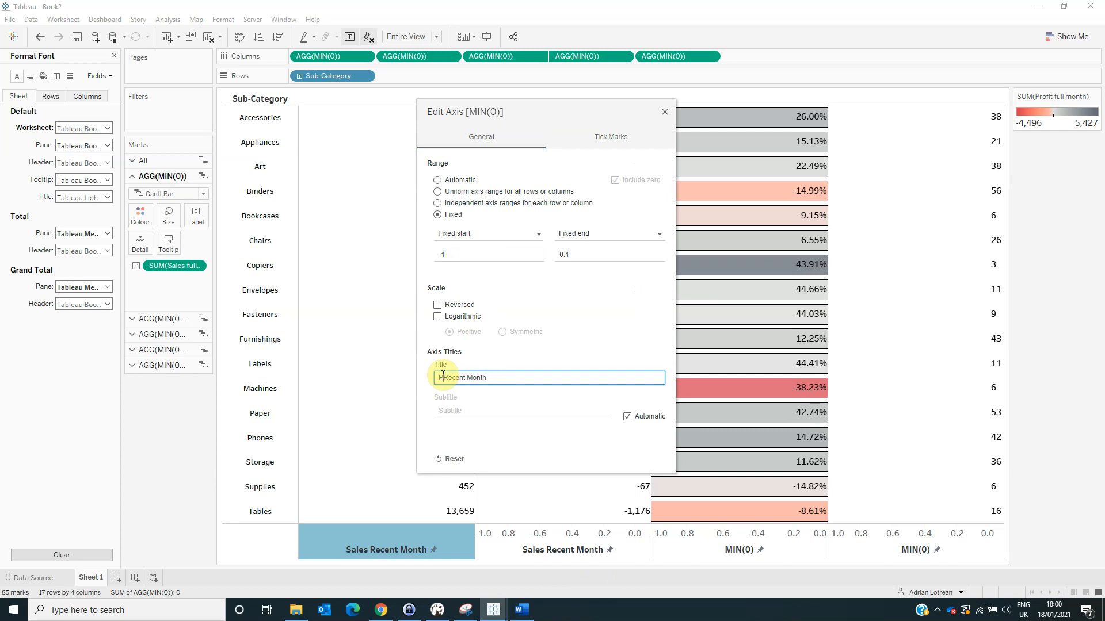
text(Profit)
triple_click(443, 378)
key(ctrl+c)
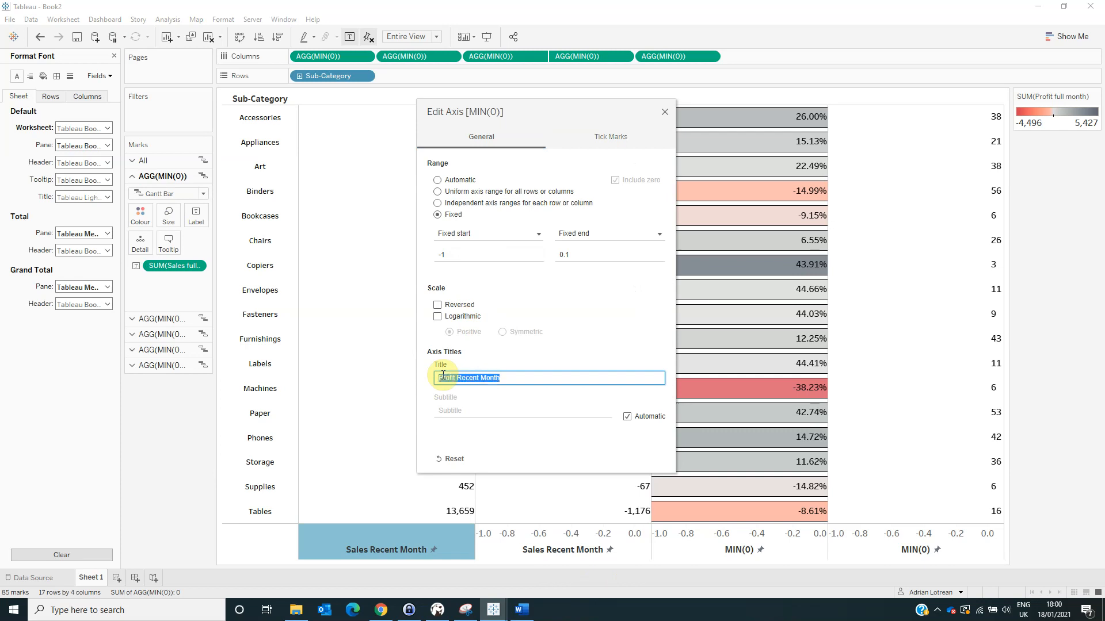
click(664, 111)
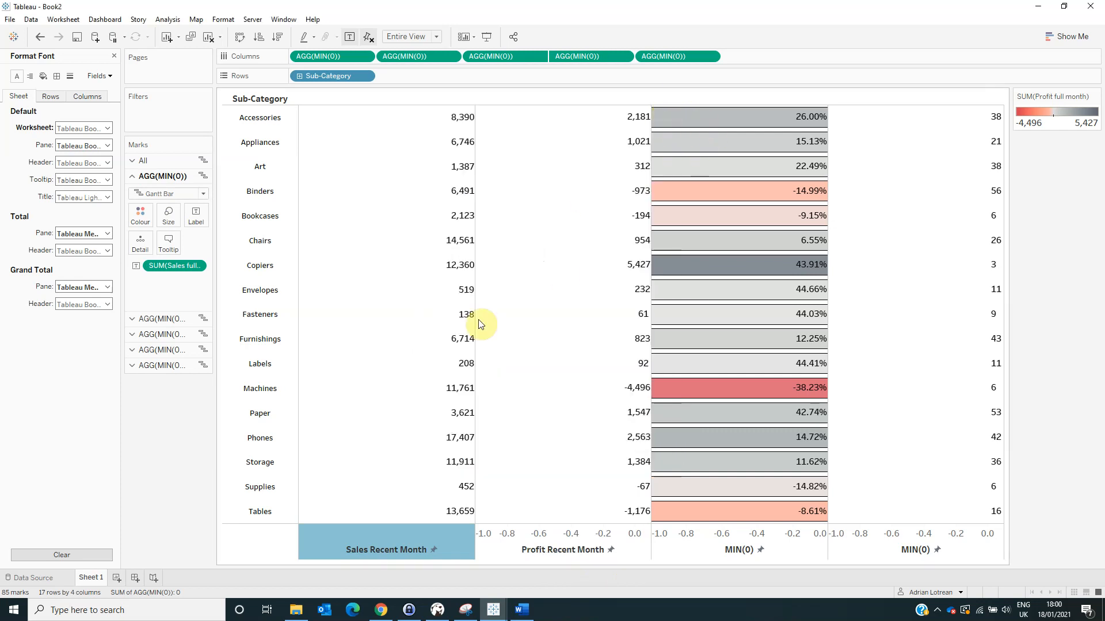
Title the third MIN(0) axis, under the coloured profit ratio column, "Profit Ratio Recent Month".
click(164, 319)
click(167, 349)
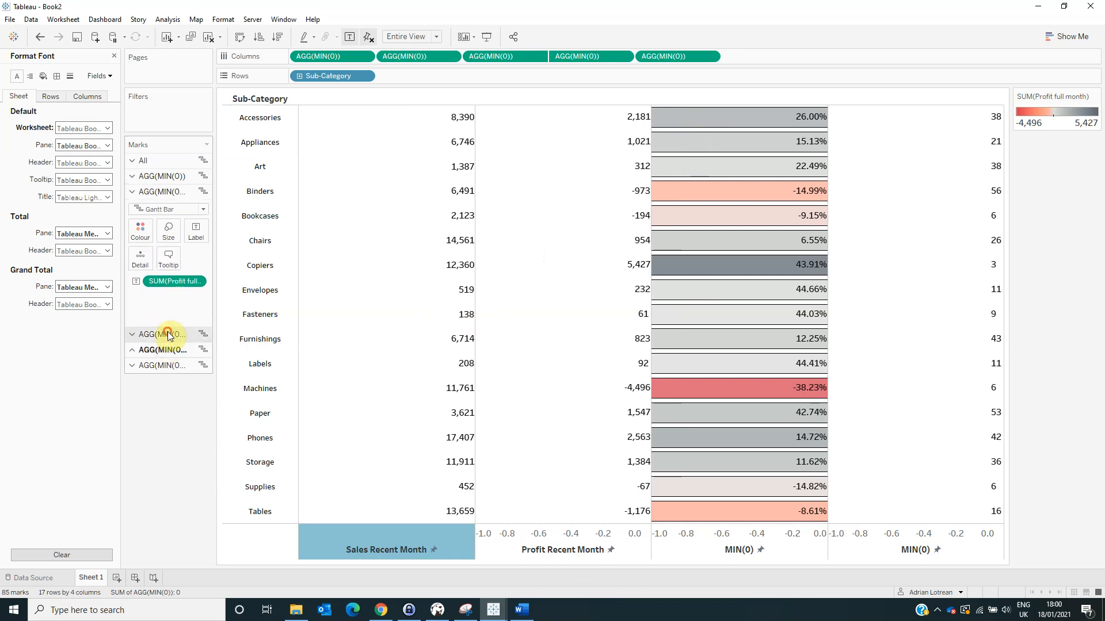
right_click(715, 539)
click(748, 409)
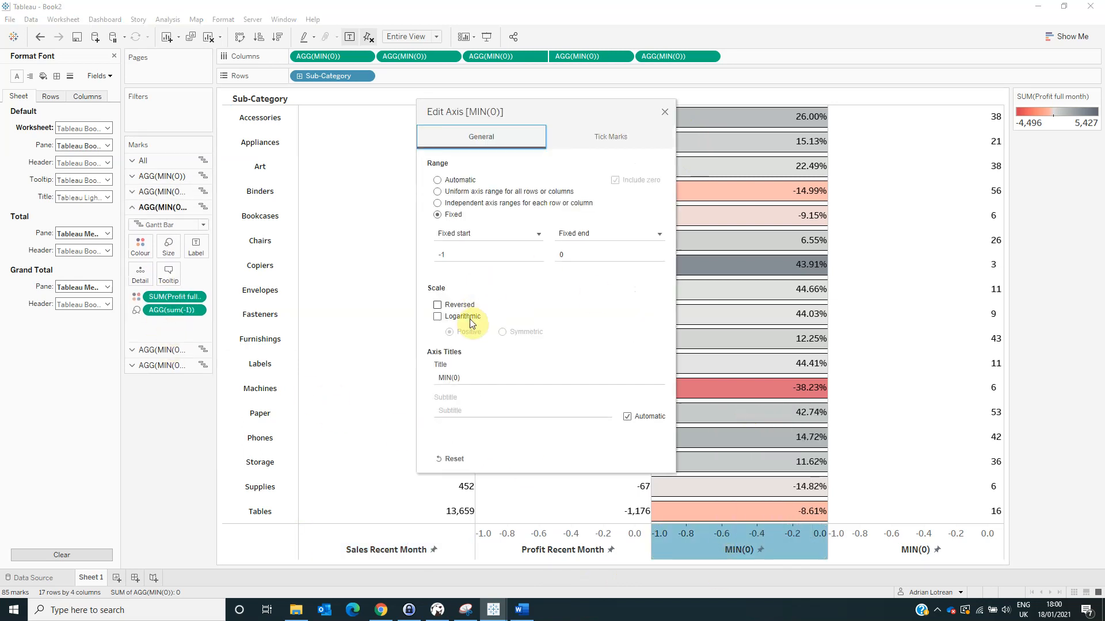
triple_click(465, 375)
key(ctrl+v)
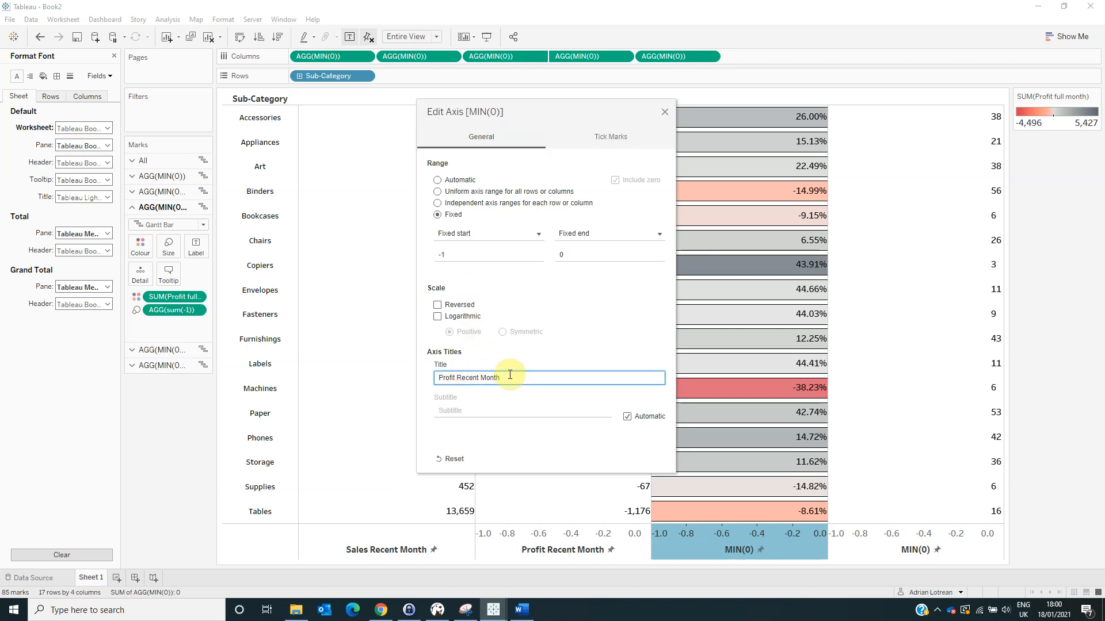
text(RAtio)
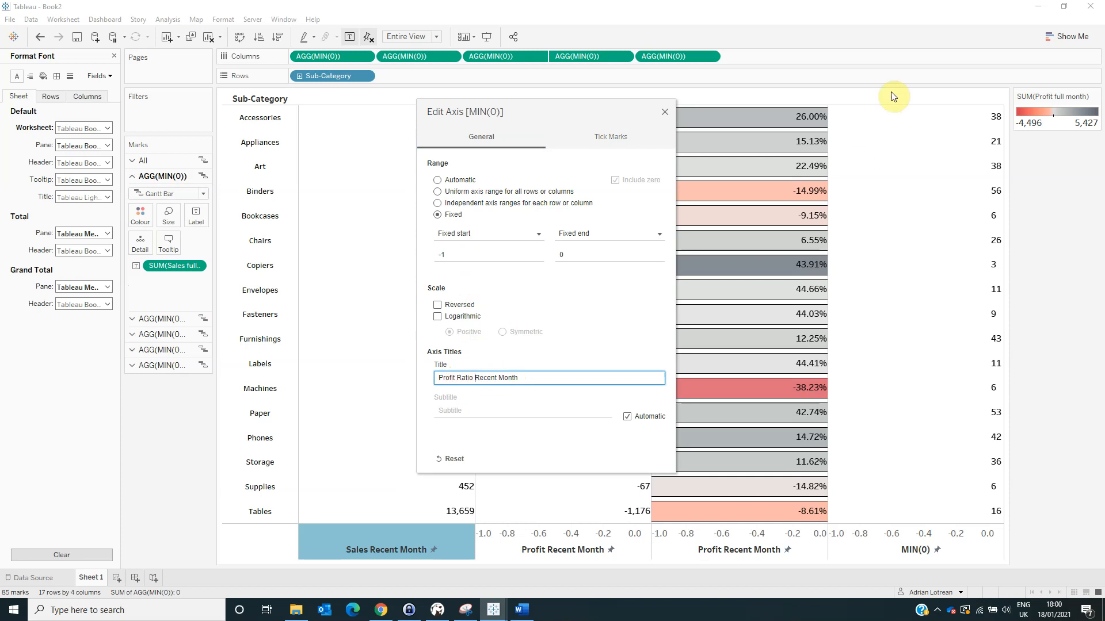
Set the Profit Ratio axis's major tick marks to None and close the axis settings.
click(614, 138)
click(437, 202)
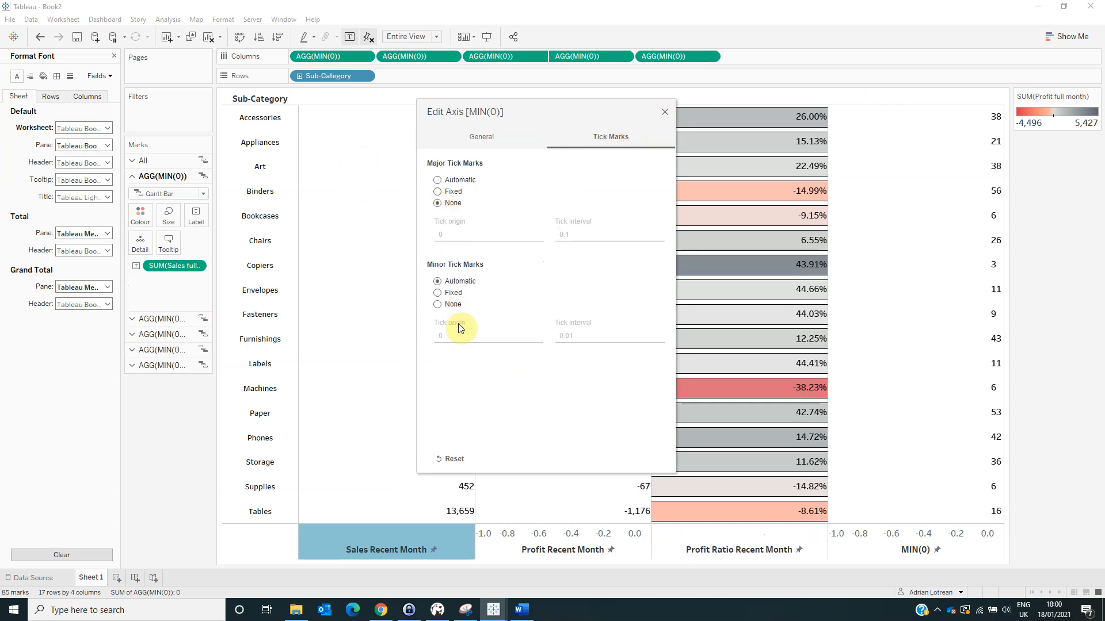
click(664, 112)
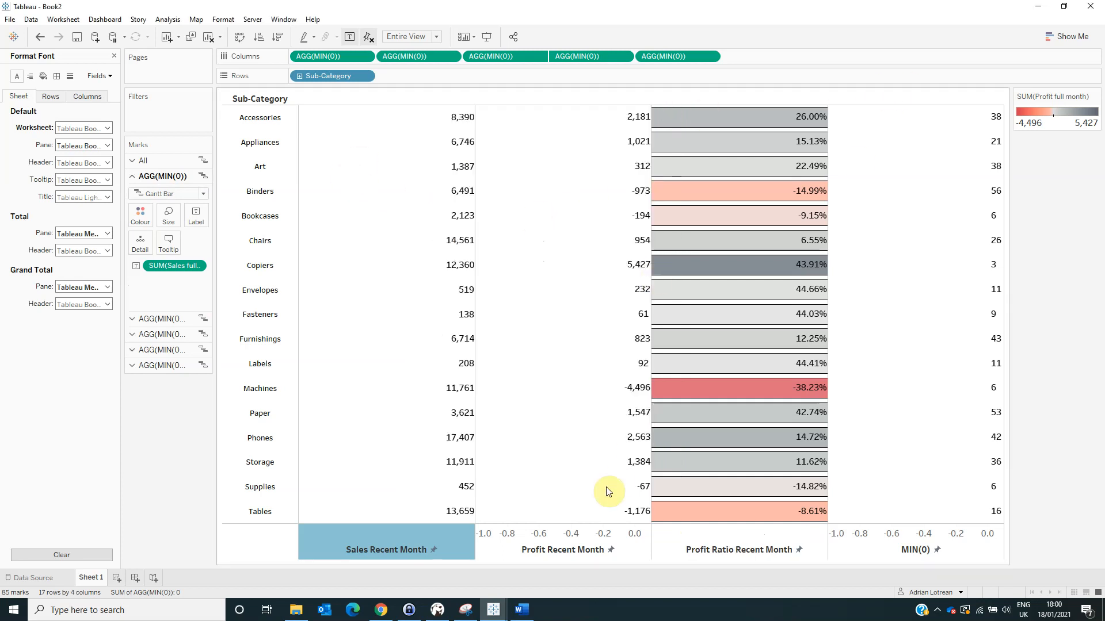
Set the Profit Recent Month axis's major and minor tick marks to None and close the axis settings.
right_click(574, 523)
click(601, 408)
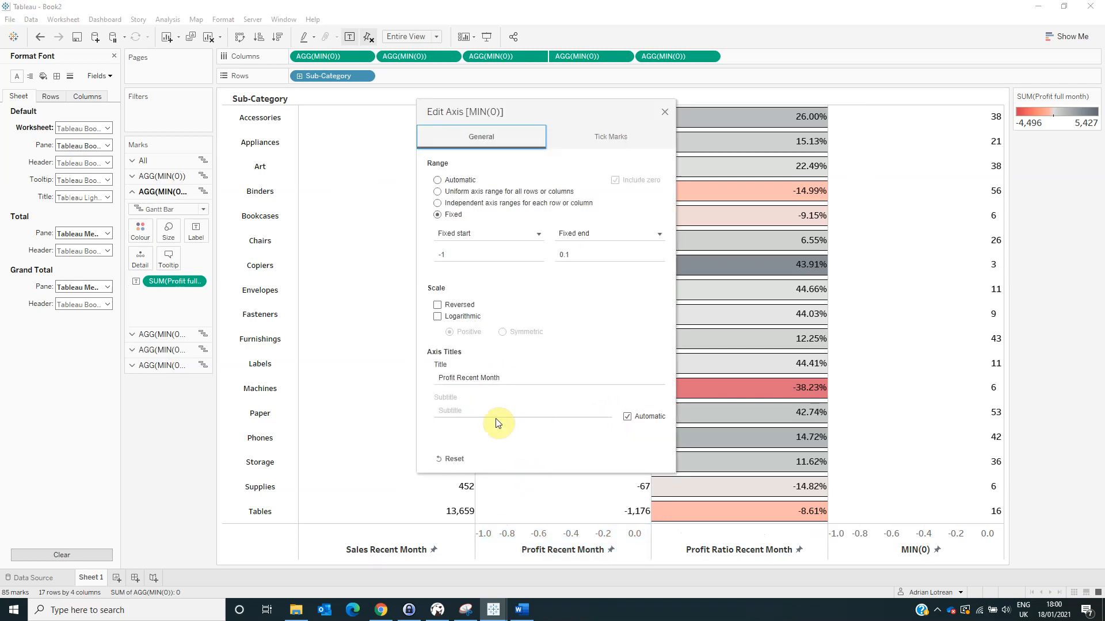
click(453, 204)
click(438, 305)
click(665, 111)
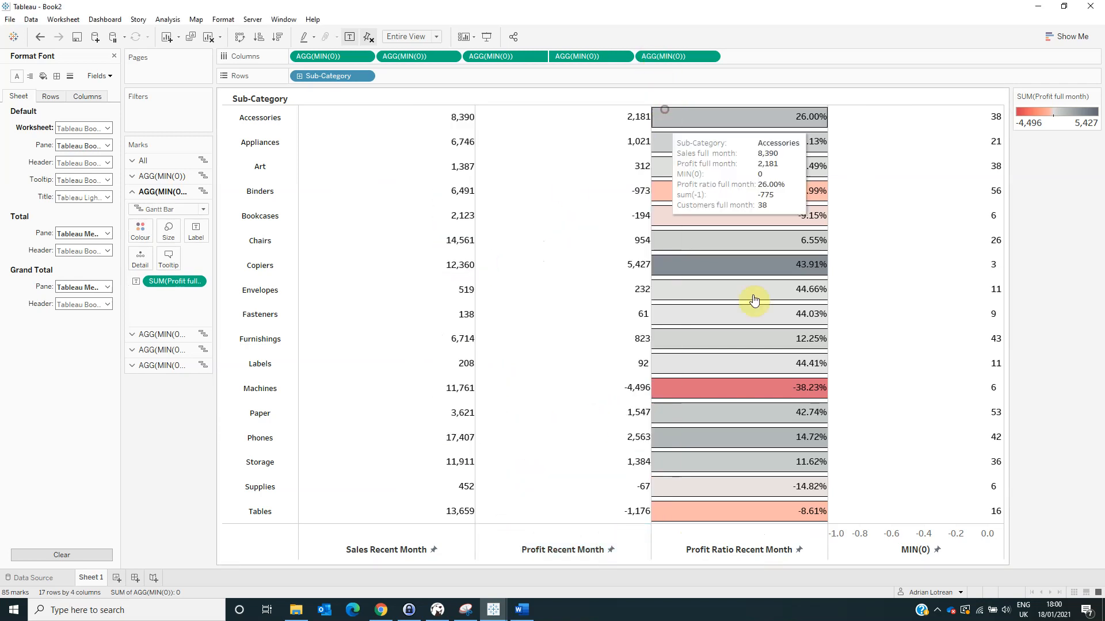
Title the last MIN(0) axis, under the customer counts, "No of customers Recent Month".
right_click(895, 535)
click(931, 426)
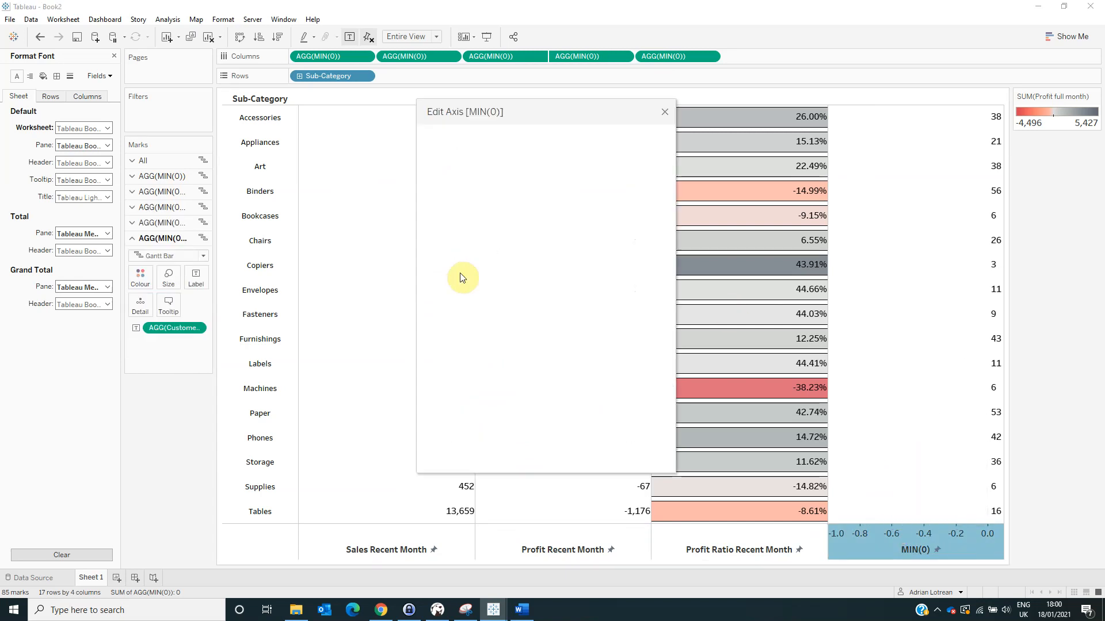
drag(475, 377, 432, 381)
text(Profit Recent Month)
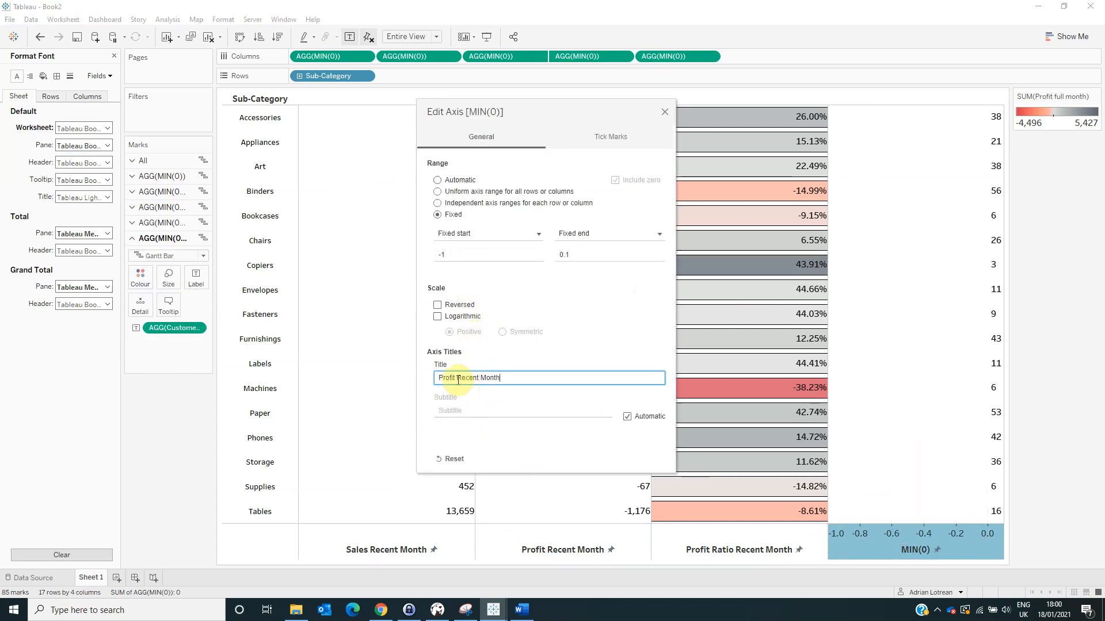
text(C)
key(BackSpace)
text(No)
key(BackSpace)
key(BackSpace)
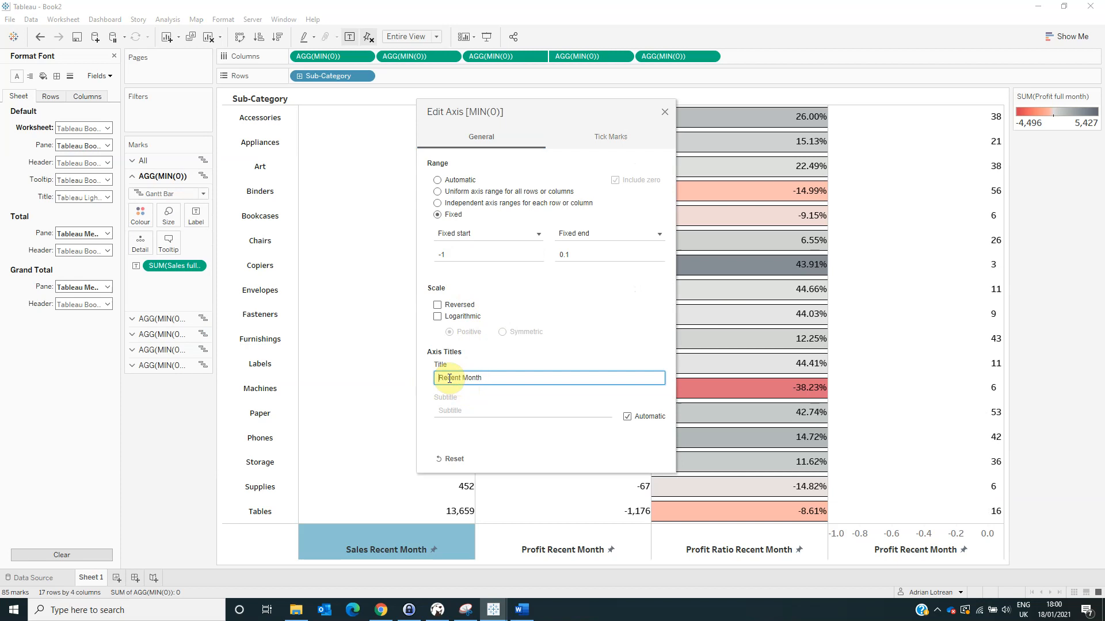
text(o of customers)
Set the customers axis's major and minor tick marks to None, close the axis settings and clear the axis selection.
click(595, 140)
click(451, 203)
click(443, 307)
click(664, 117)
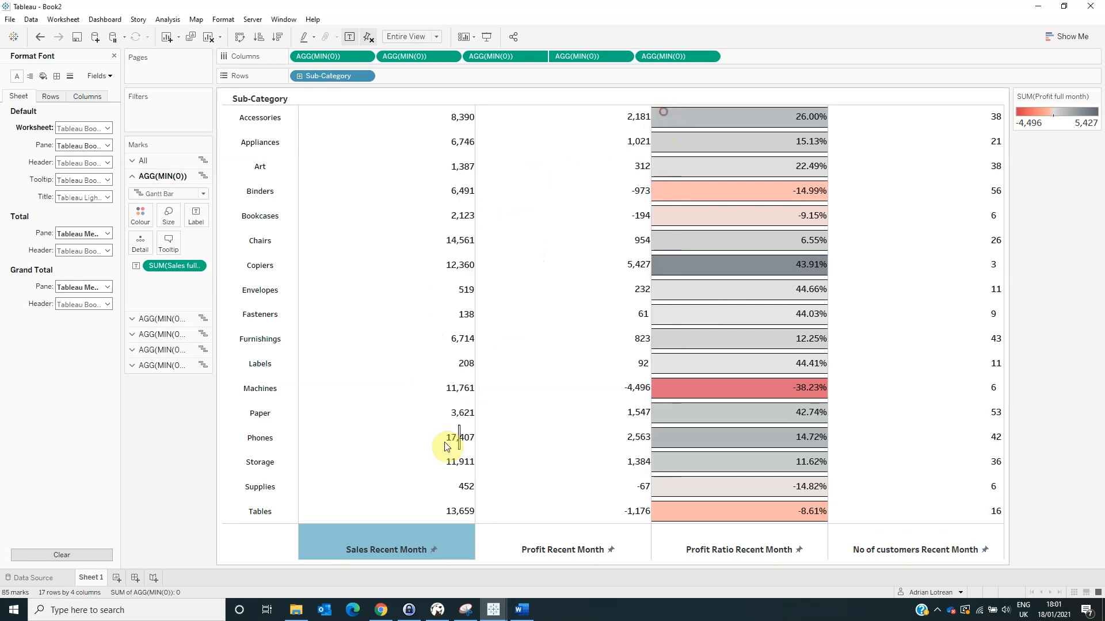
click(396, 532)
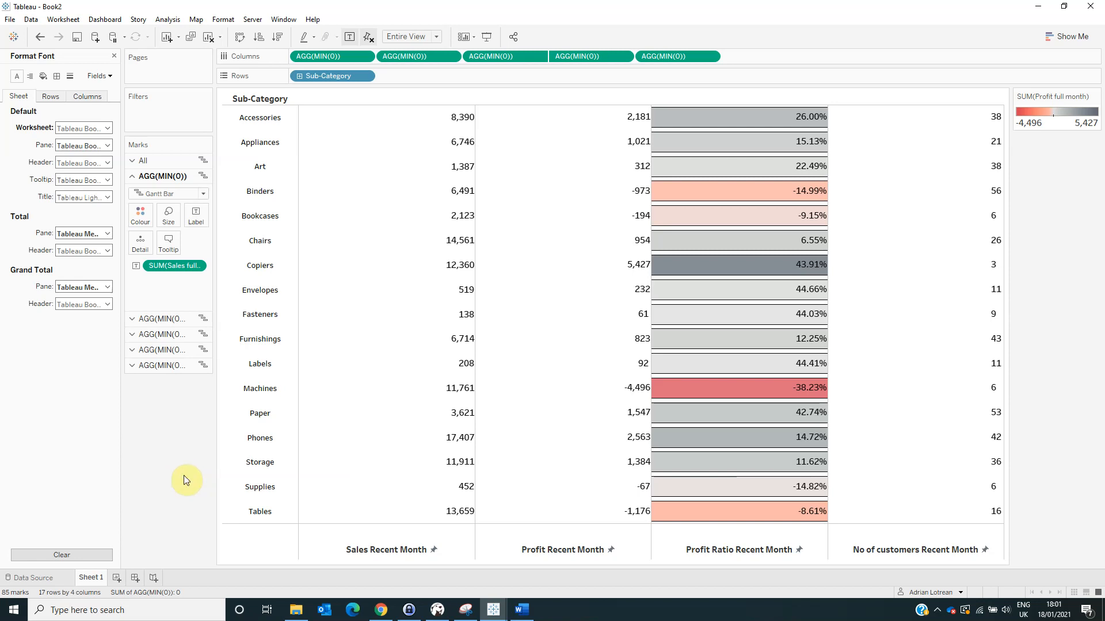
key(ctrl+s)
click(512, 247)
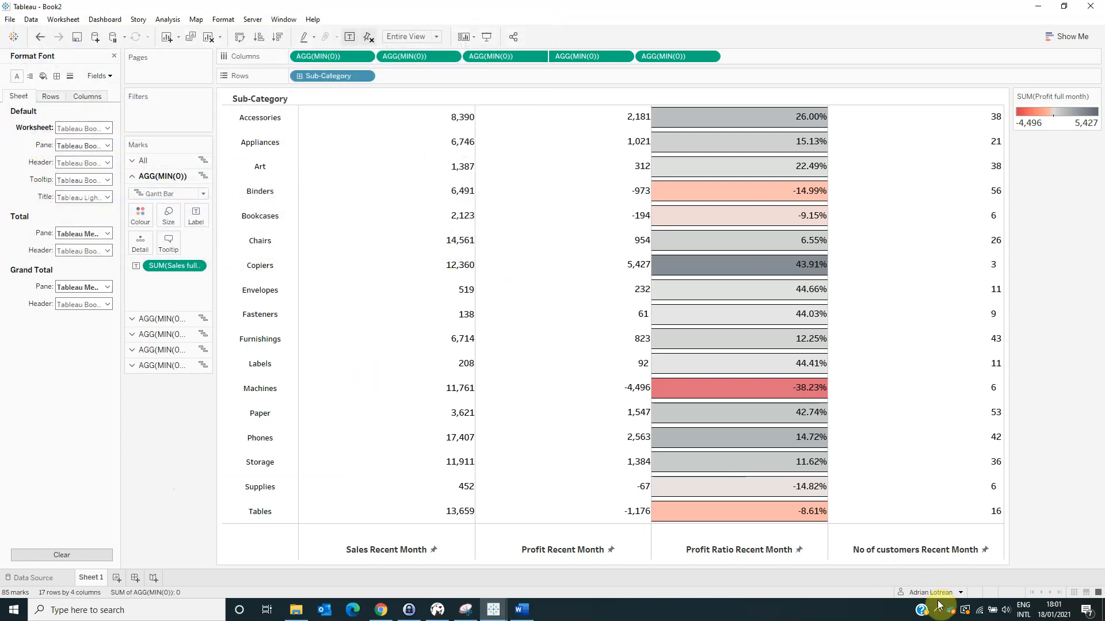
click(937, 605)
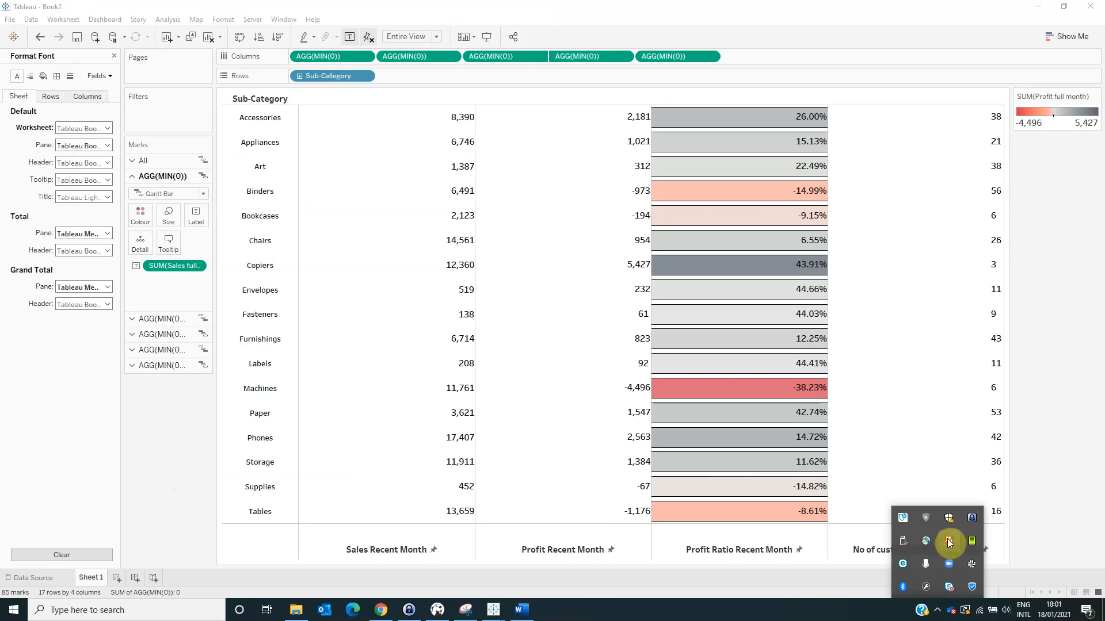